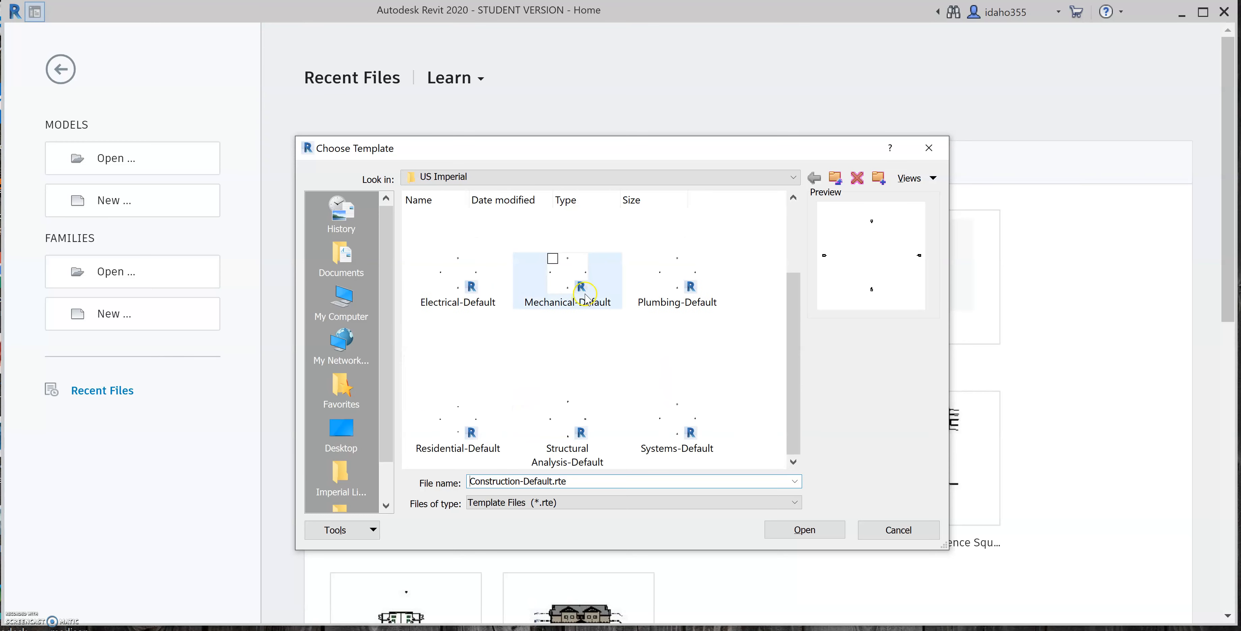
Step: Create a new project from the Residential-Default.rte template in the US Imperial folder
scroll(482, 289, up, 2)
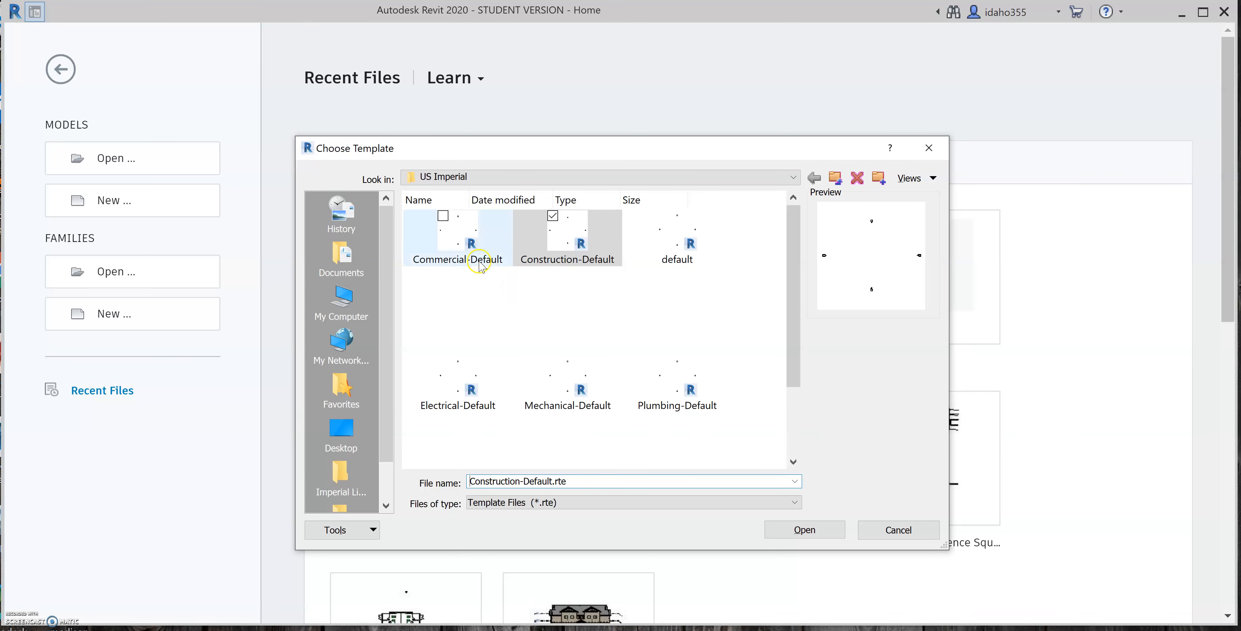
scroll(656, 386, down, 2)
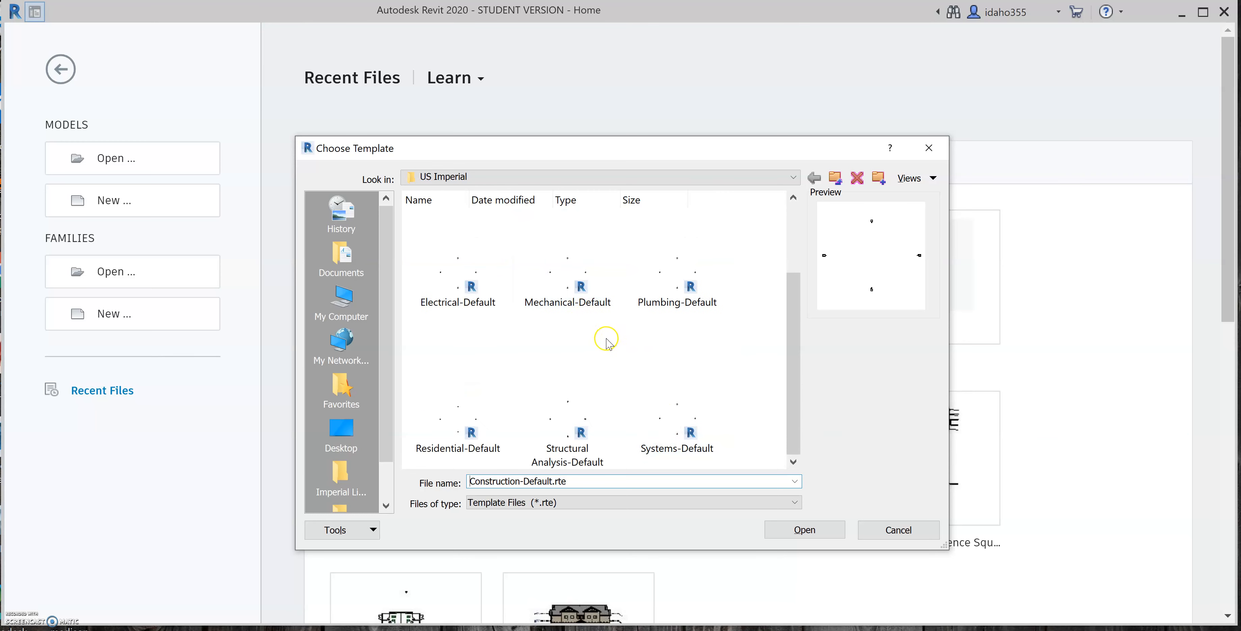
scroll(606, 343, up, 2)
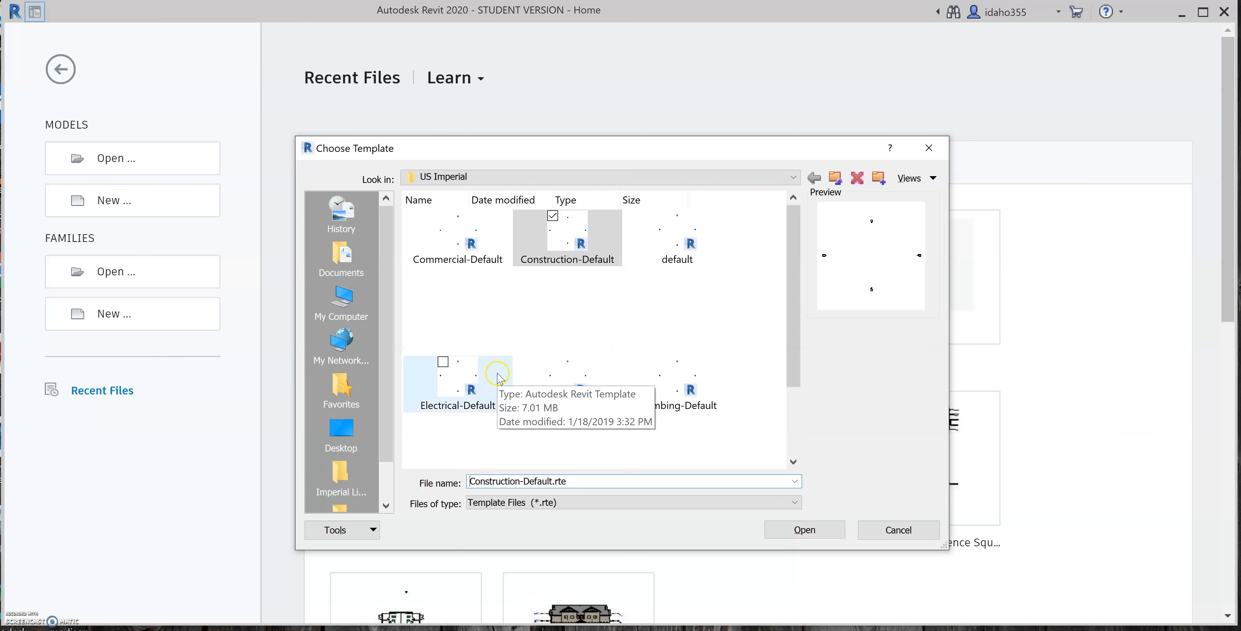
scroll(559, 336, down, 2)
scroll(569, 340, up, 2)
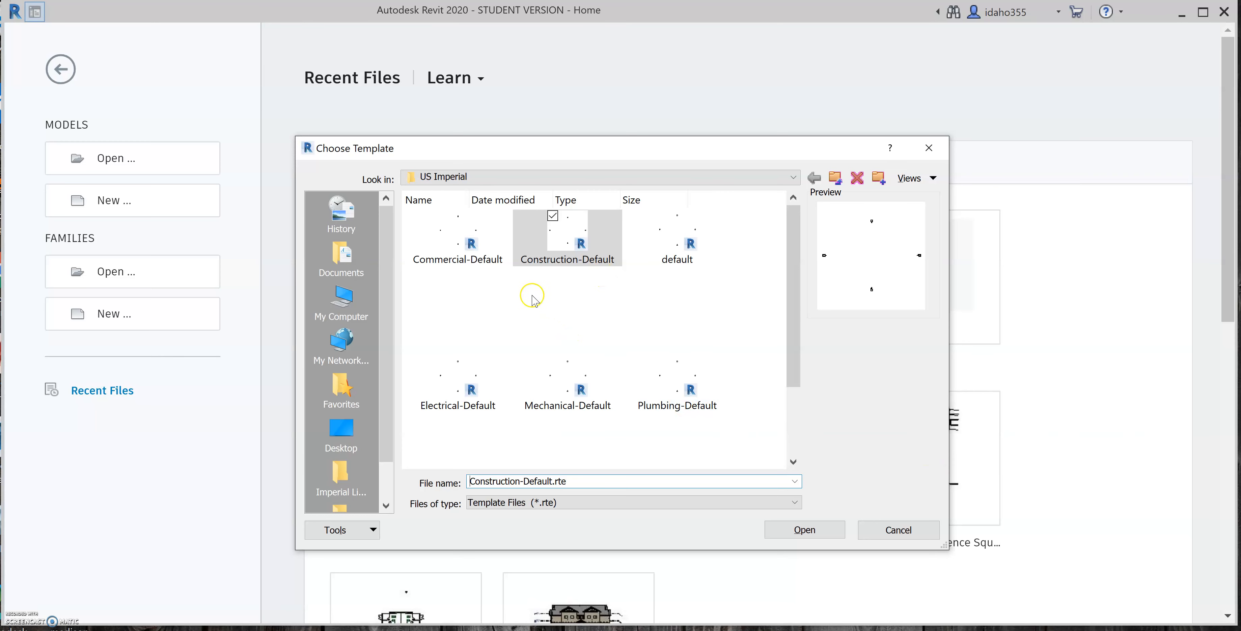
scroll(568, 346, down, 2)
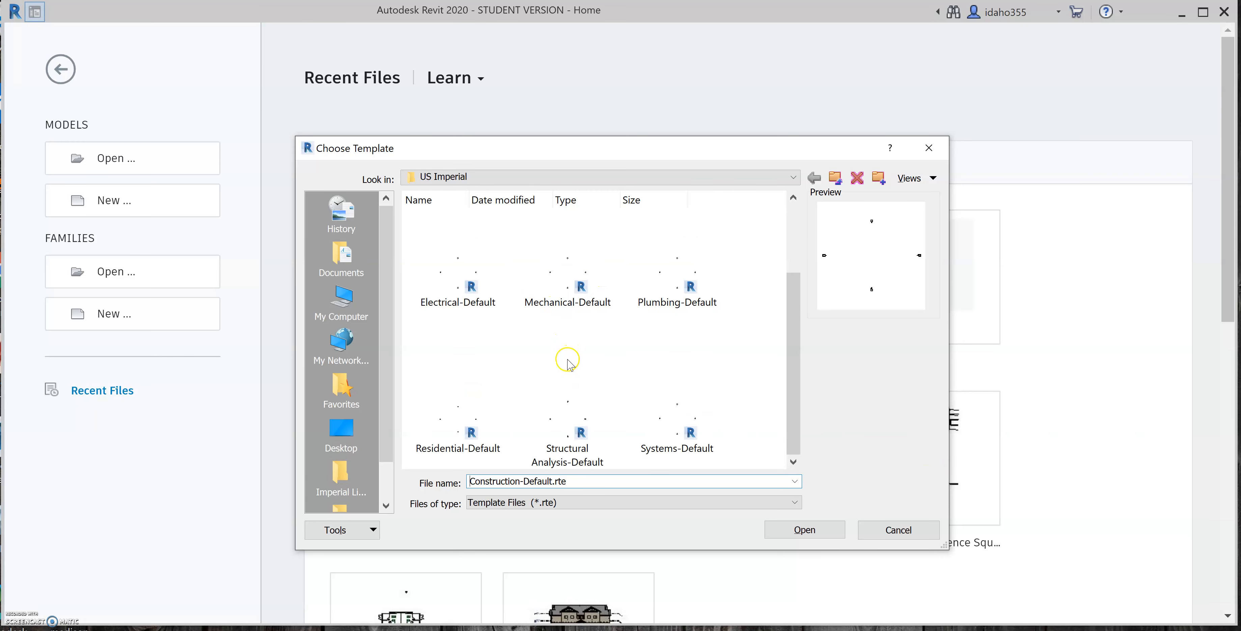
click(489, 411)
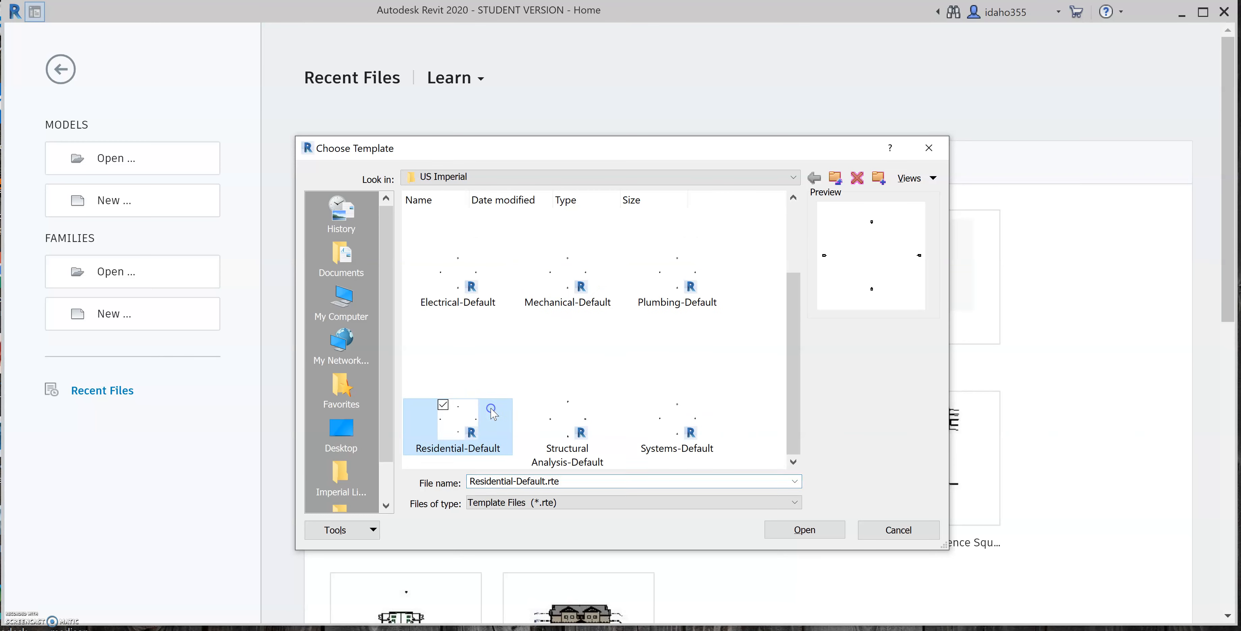
click(818, 534)
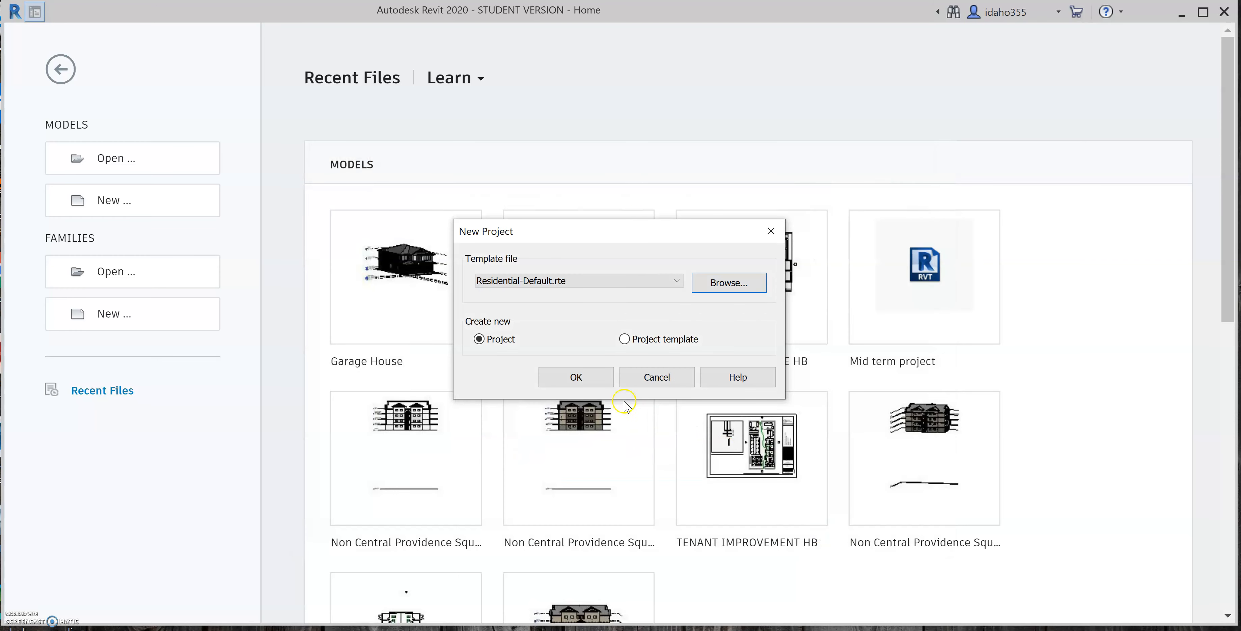
click(593, 379)
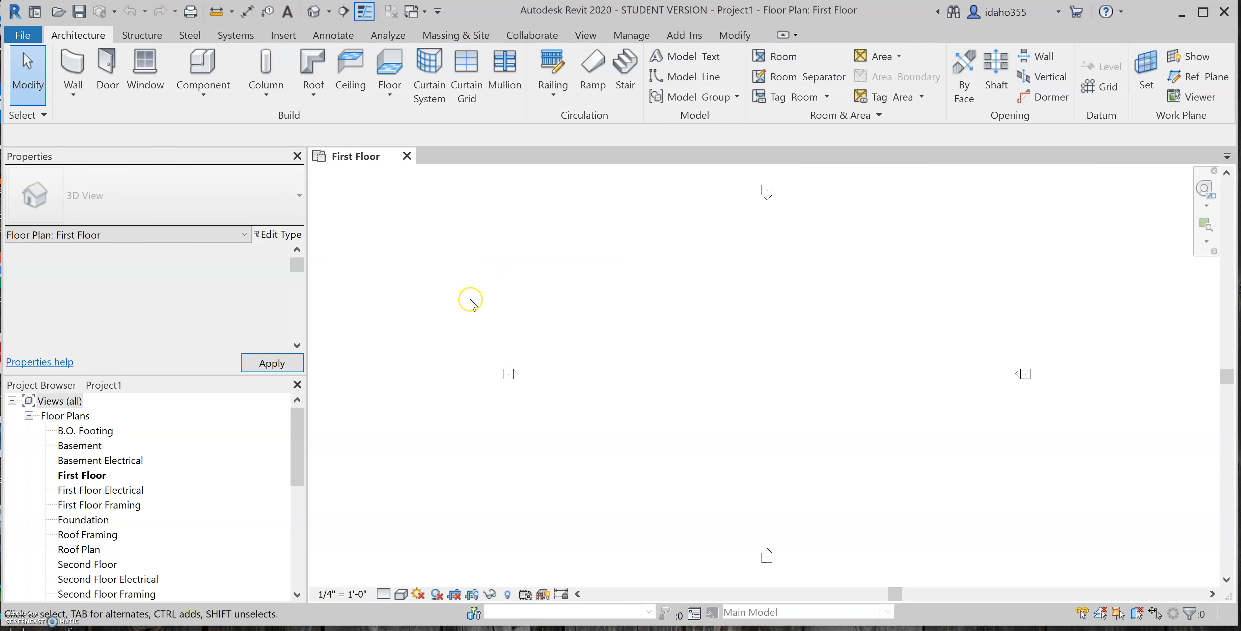
Step: Start an architectural wall and choose the type Exterior - Wood Siding on Wood Stud
scroll(696, 374, down, 1)
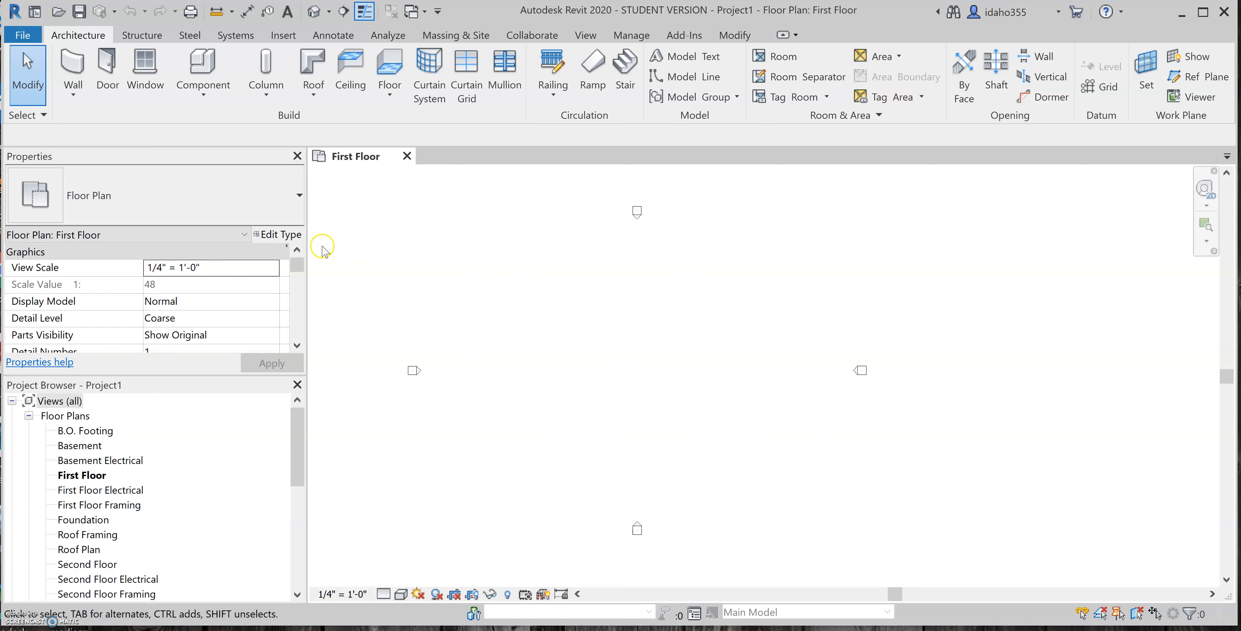
click(65, 98)
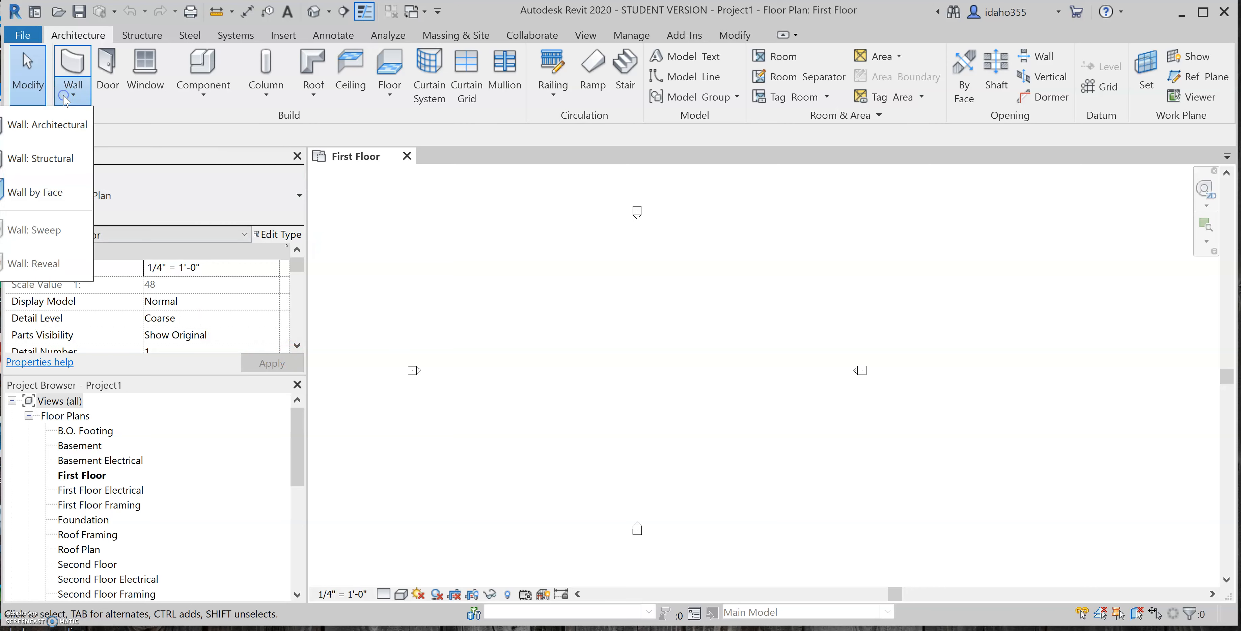
click(67, 129)
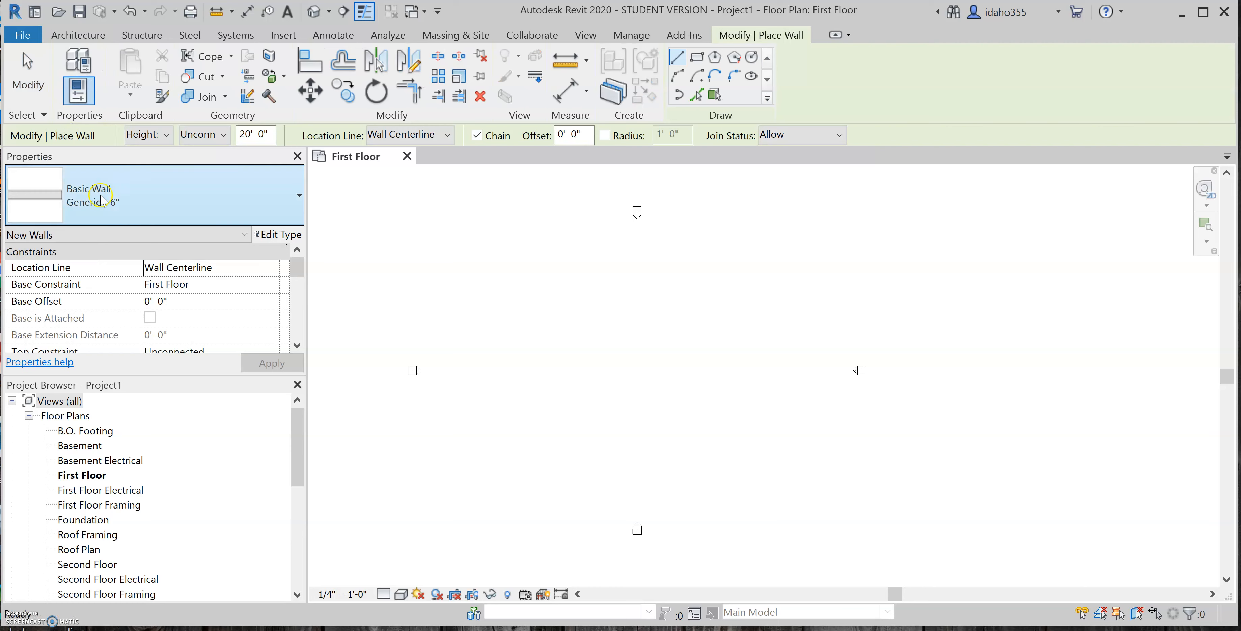
click(126, 211)
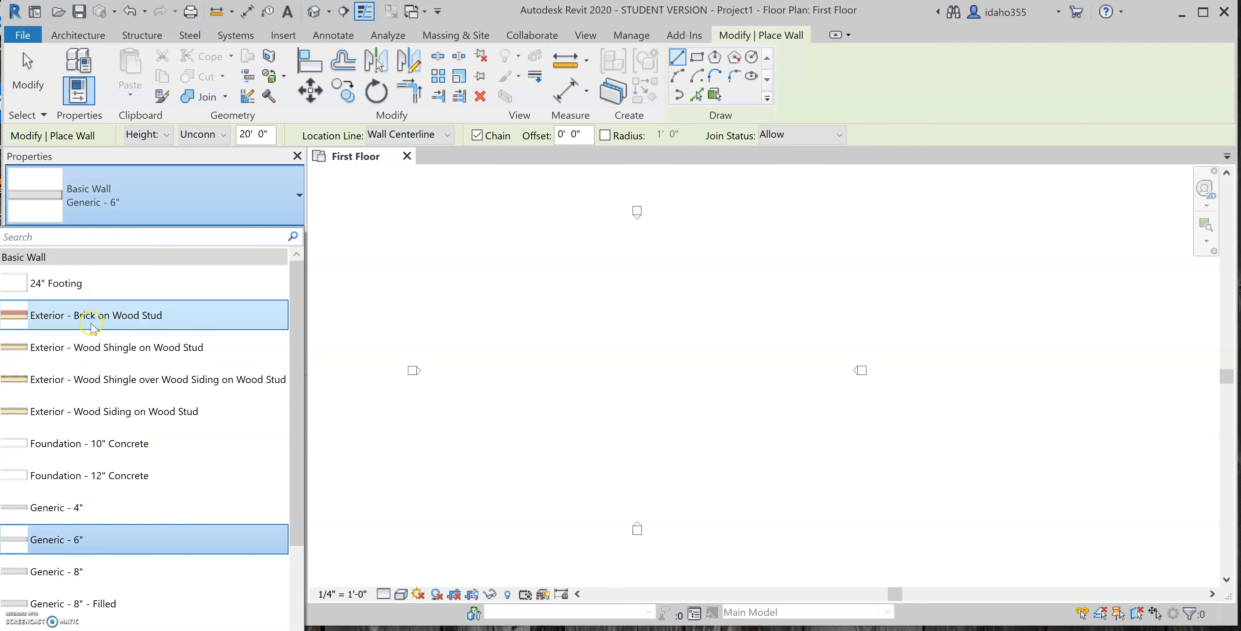
scroll(100, 319, down, 6)
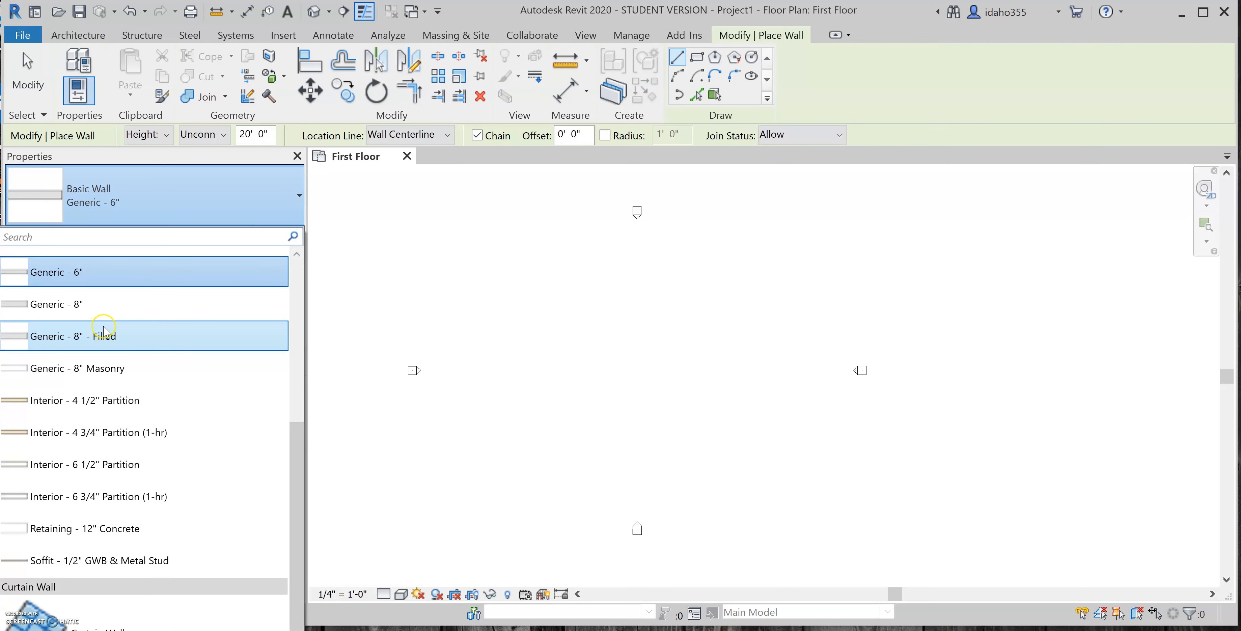
scroll(123, 361, up, 6)
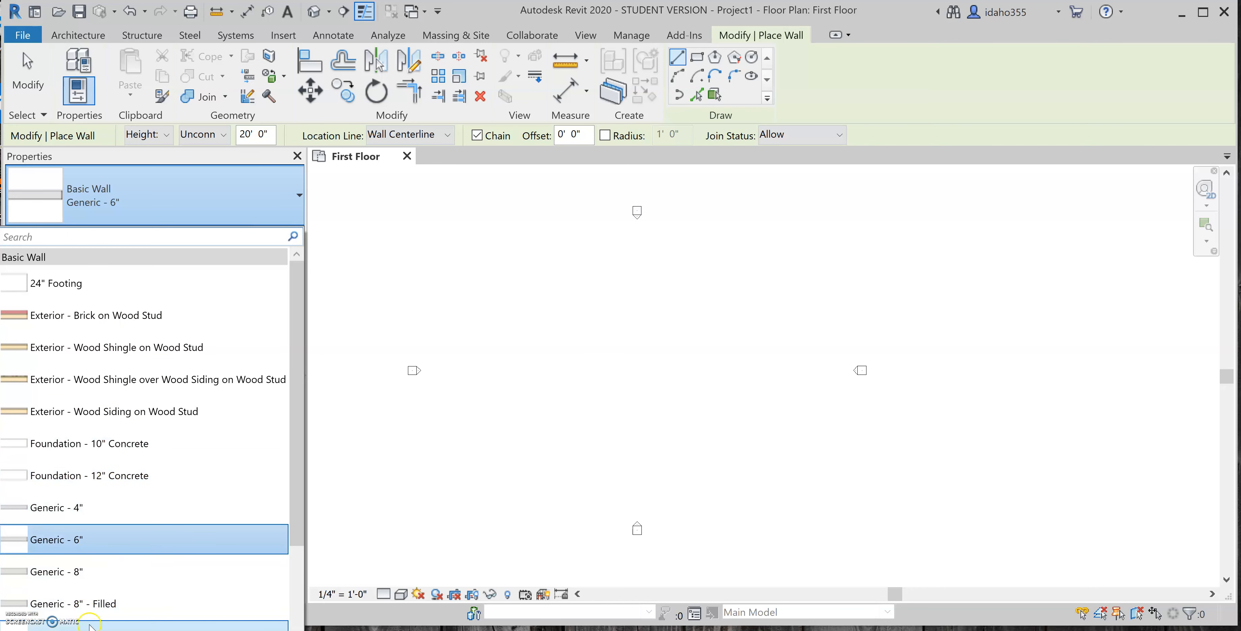
scroll(97, 578, down, 1)
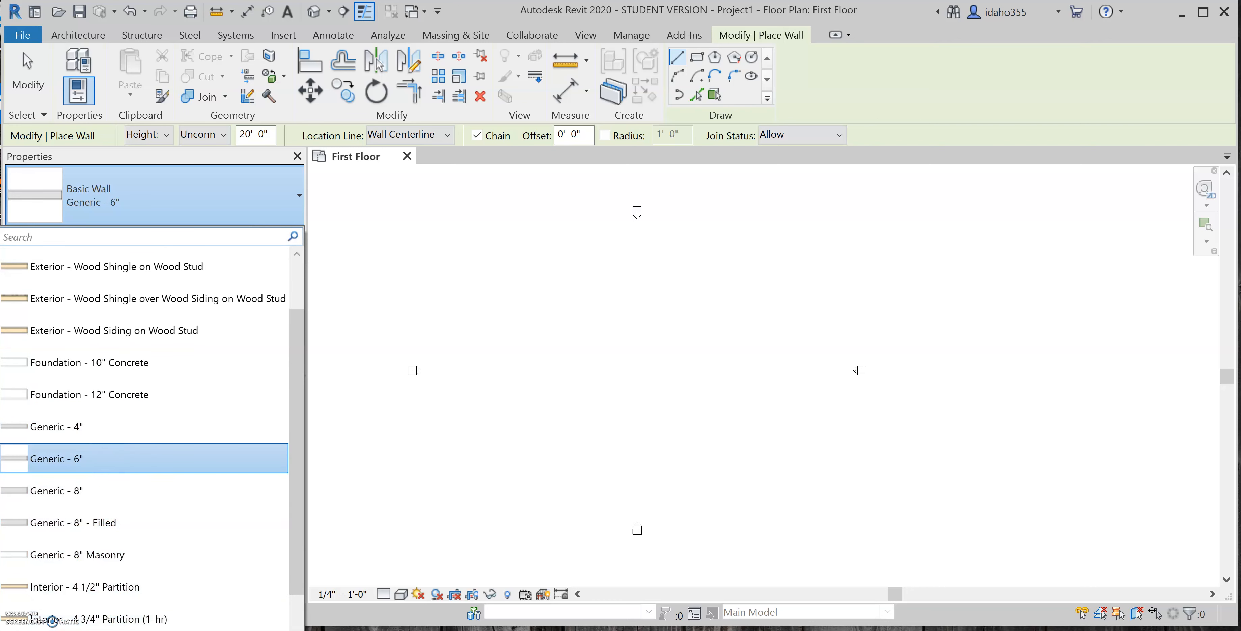
scroll(111, 612, down, 2)
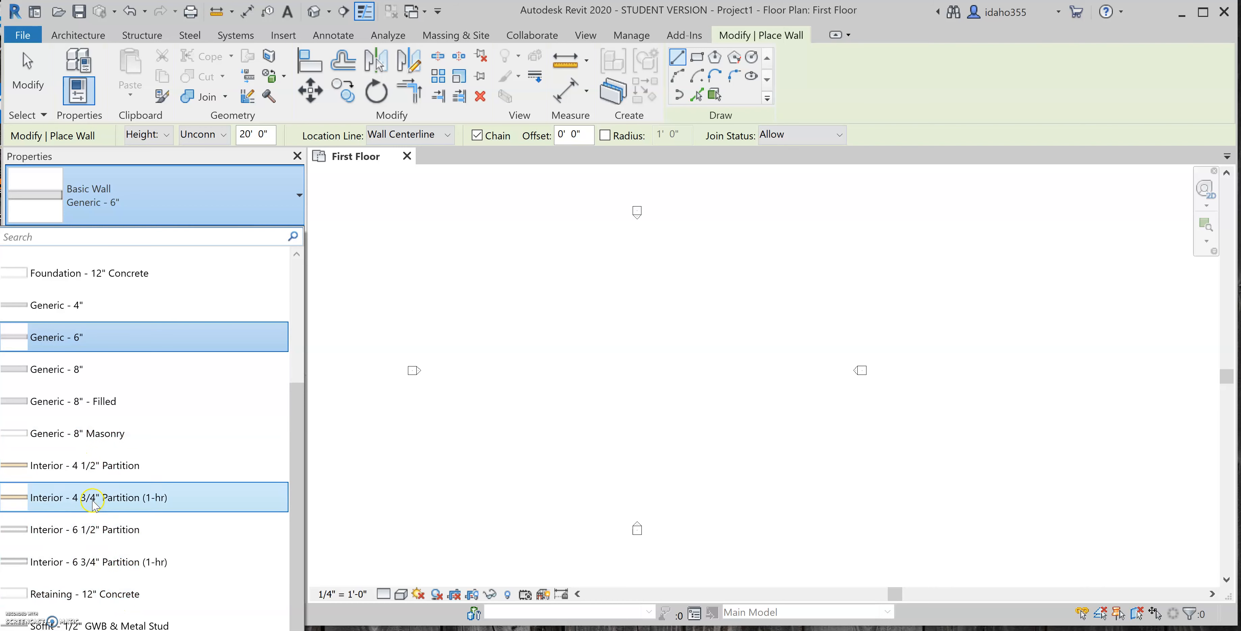
scroll(90, 519, up, 2)
scroll(91, 519, up, 1)
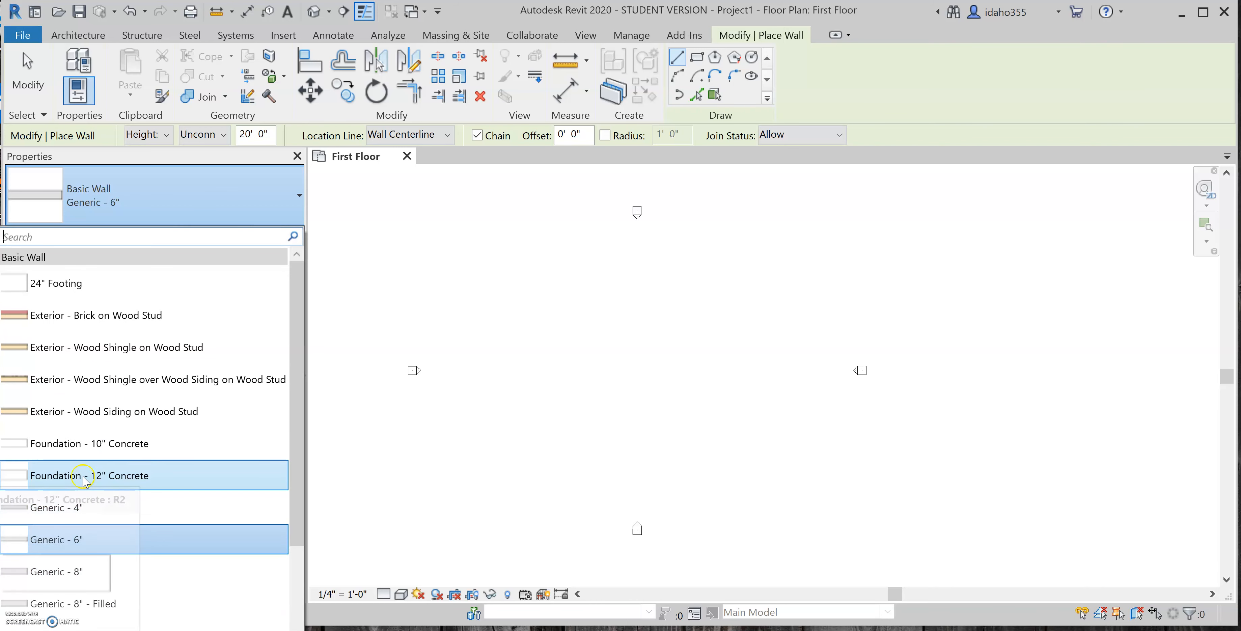
click(102, 418)
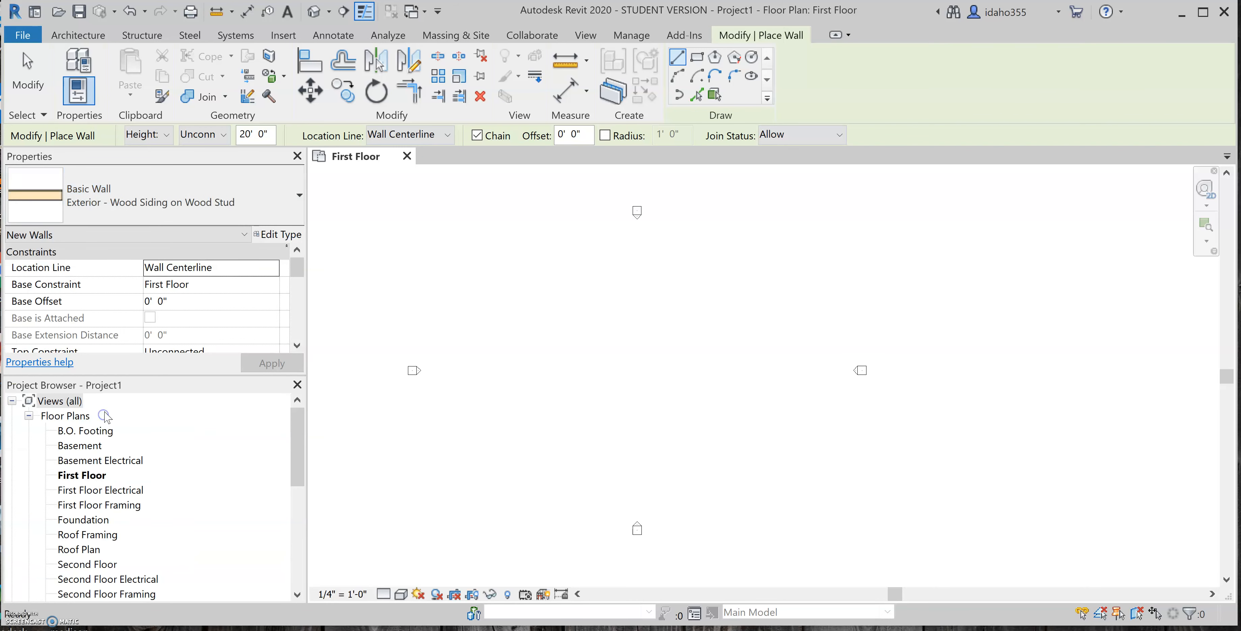
click(524, 450)
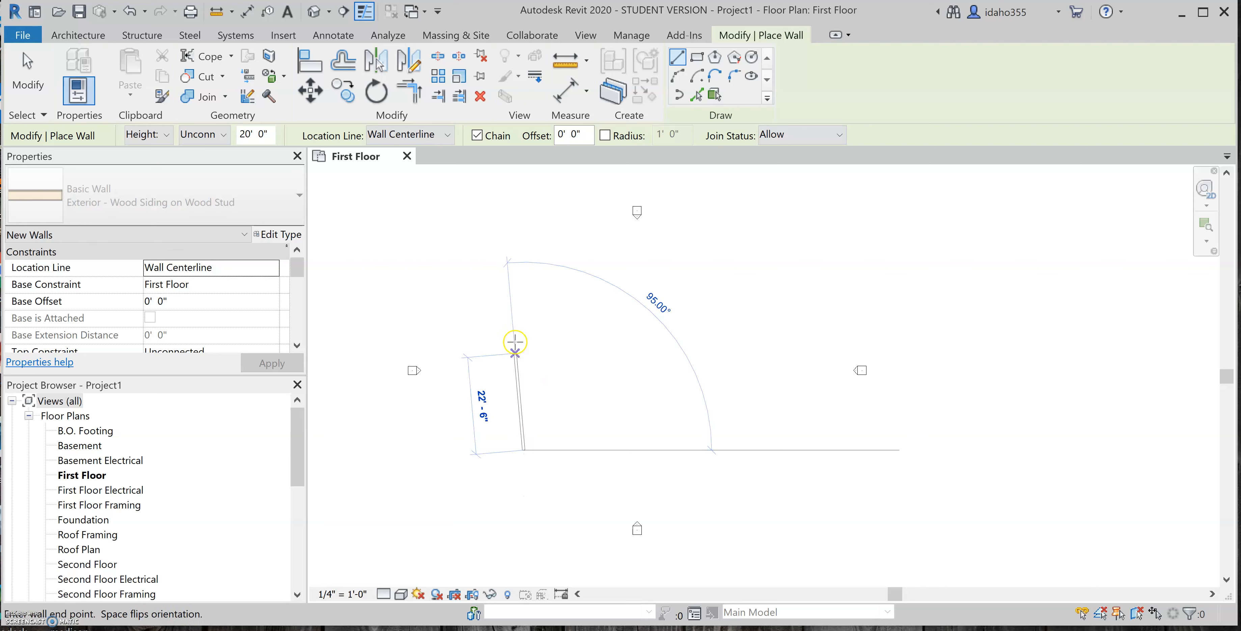
scroll(526, 410, up, 1)
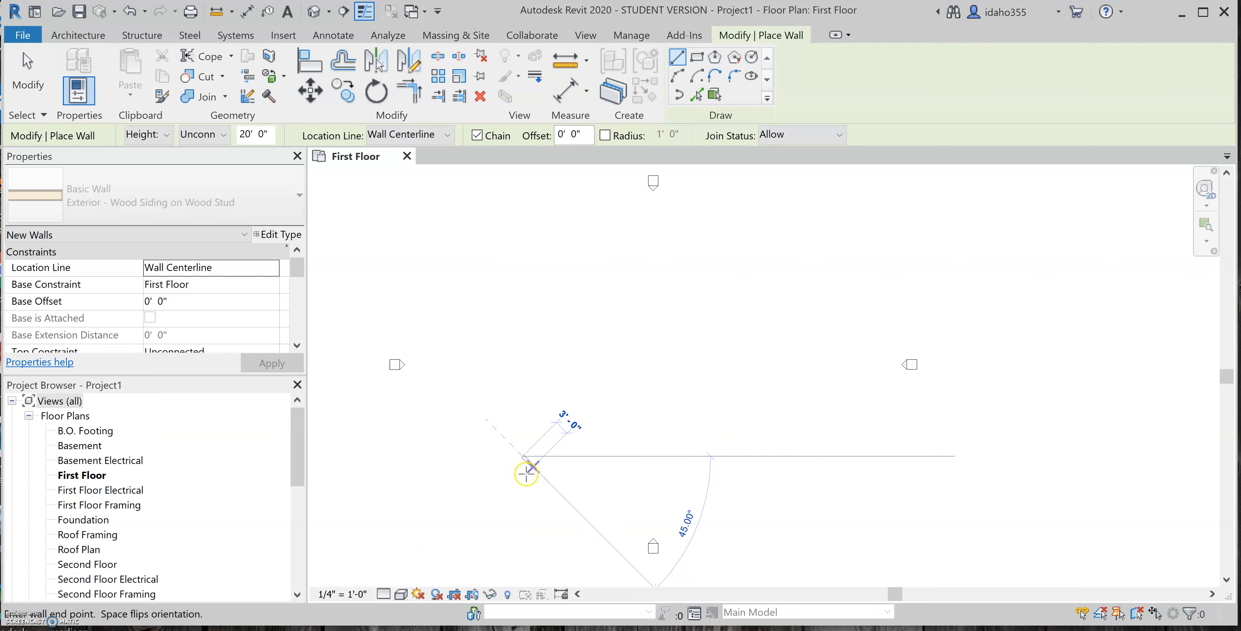
key(Escape)
key(Escape)
Step: Set the First Floor view's detail level to Fine
click(402, 594)
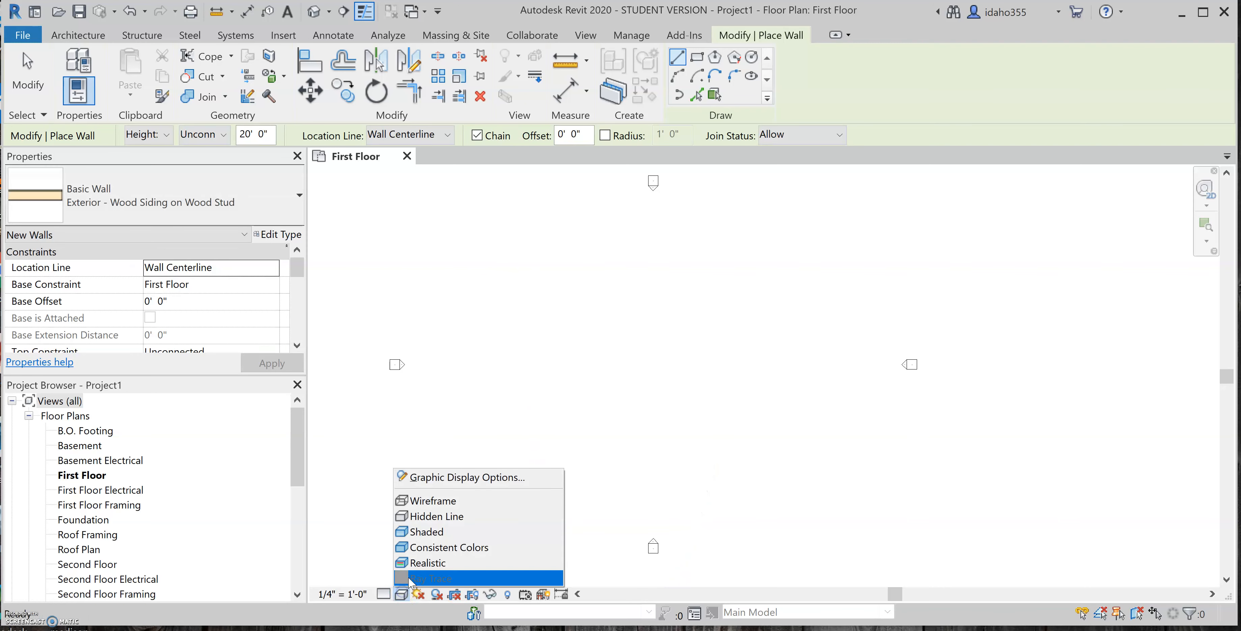
click(383, 594)
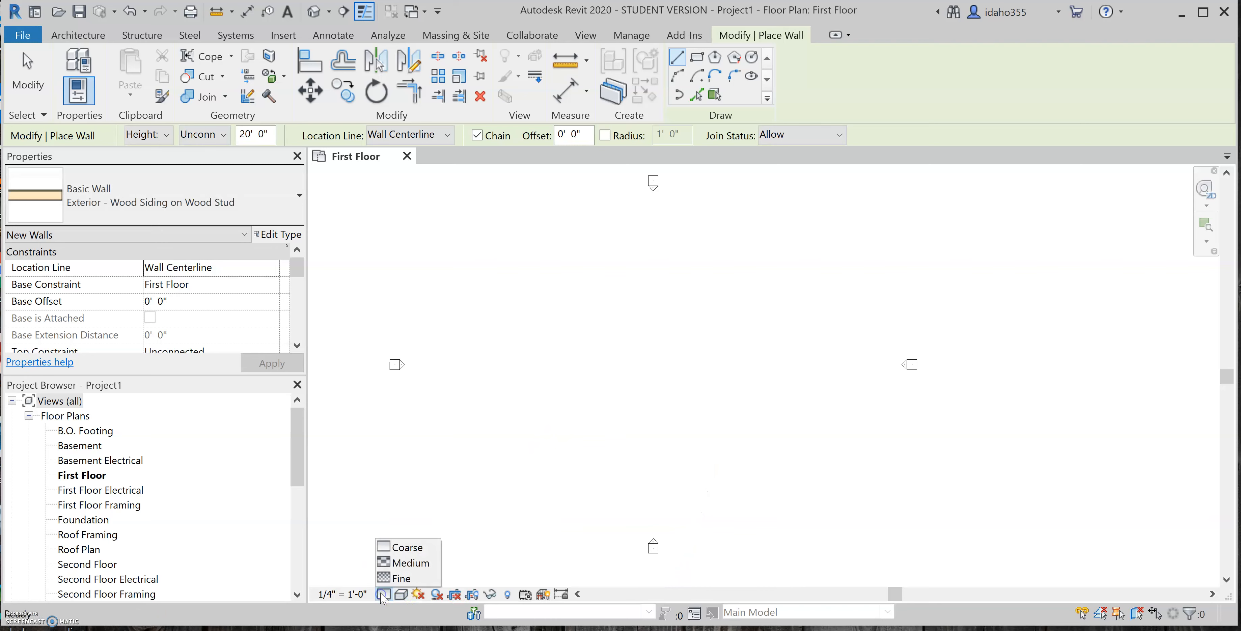
click(405, 578)
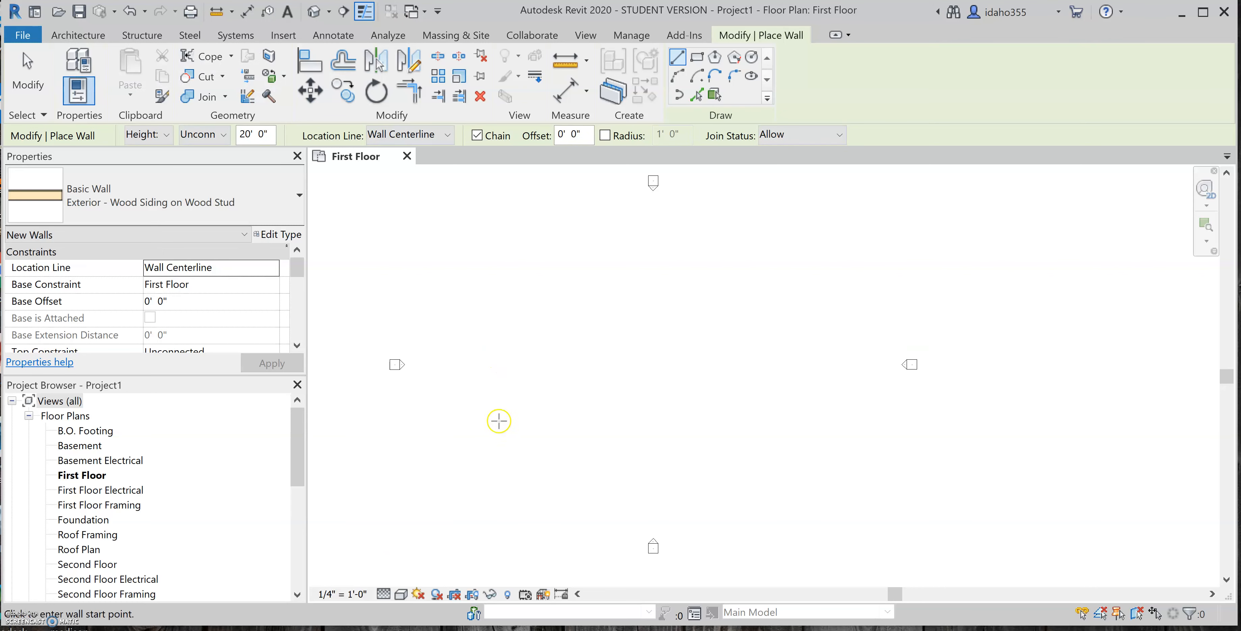
Step: Draw a straight vertical wall about 19'-10" long in the lower-left area between the elevation markers
scroll(493, 474, up, 2)
click(503, 507)
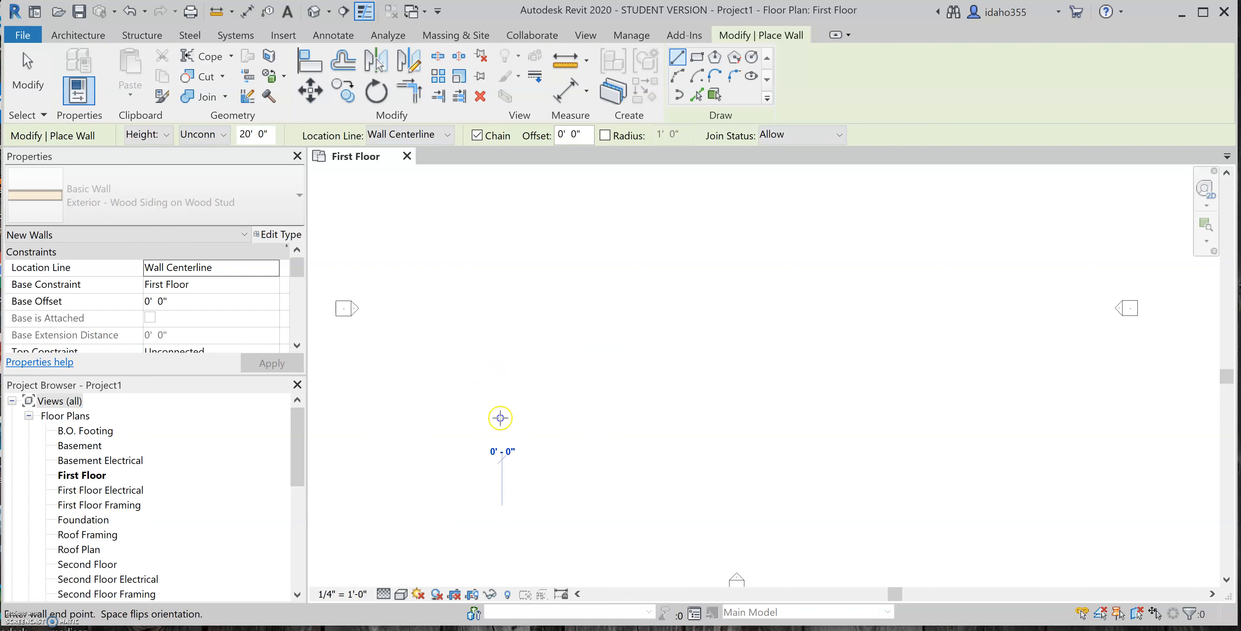
scroll(504, 347, up, 3)
scroll(506, 323, up, 3)
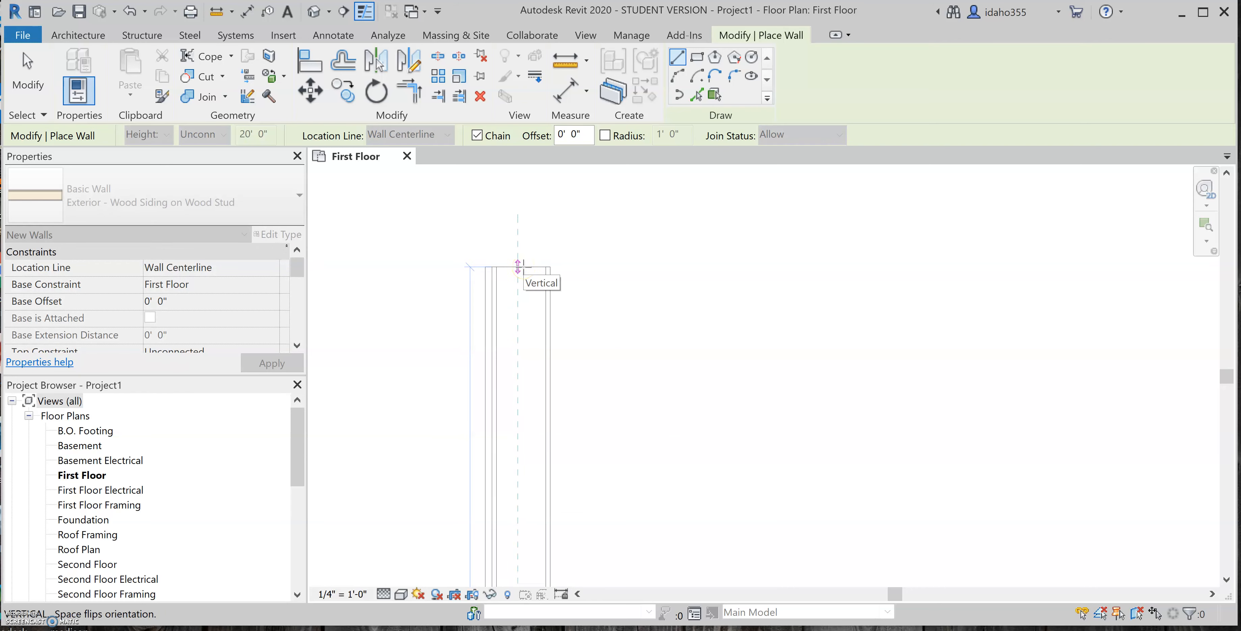
click(519, 237)
click(518, 236)
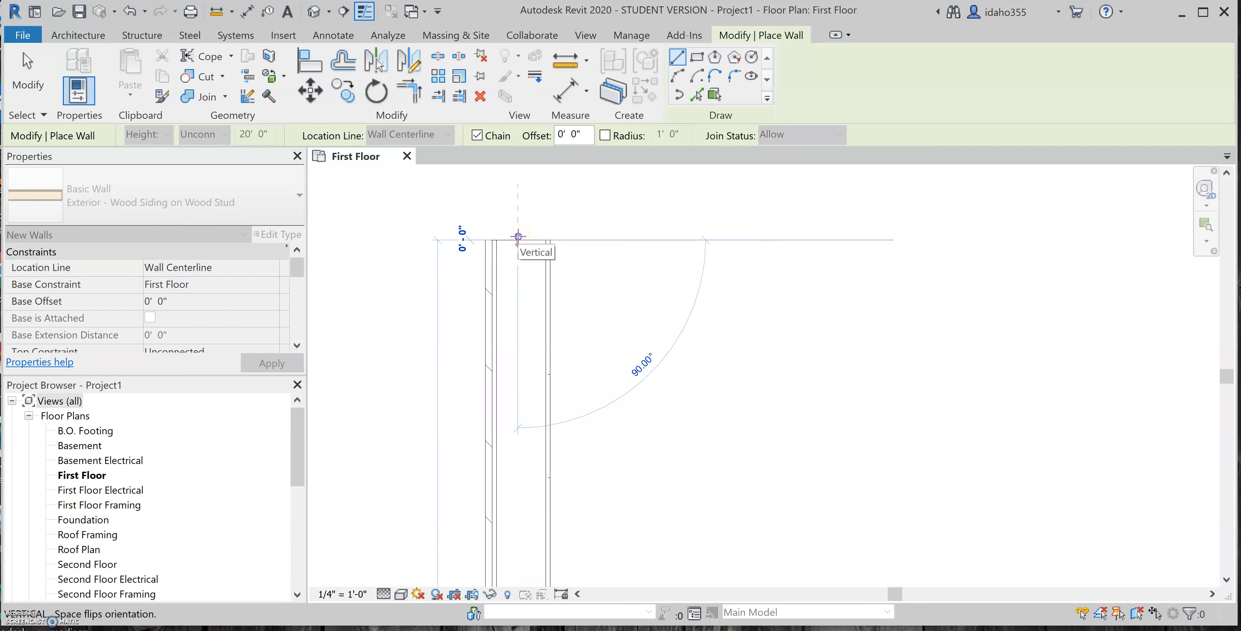
key(Escape)
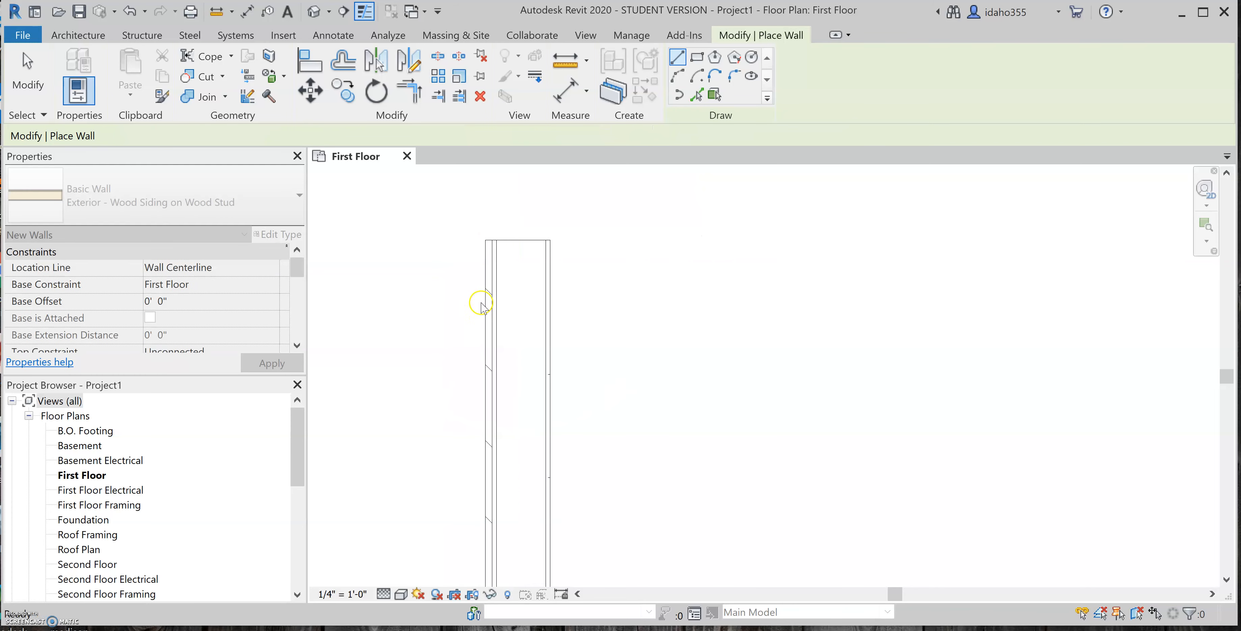
key(Escape)
Step: Examine the wall's siding, stud and interior layers up close near its upper end
scroll(476, 304, up, 5)
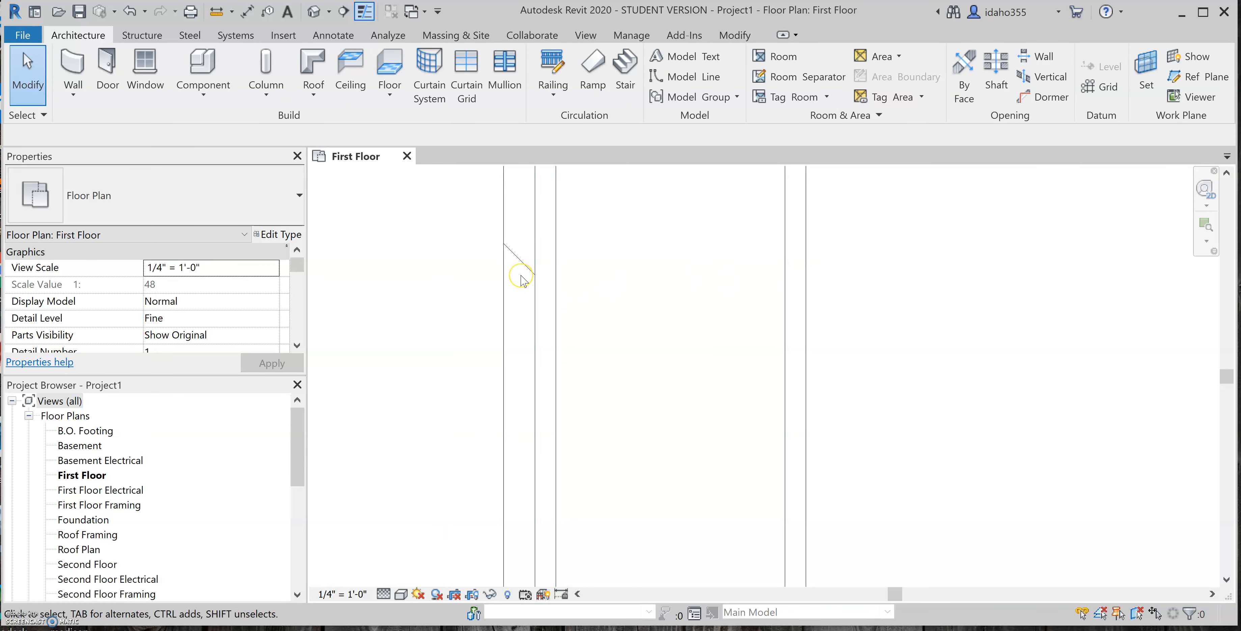
scroll(520, 279, down, 4)
scroll(646, 313, down, 2)
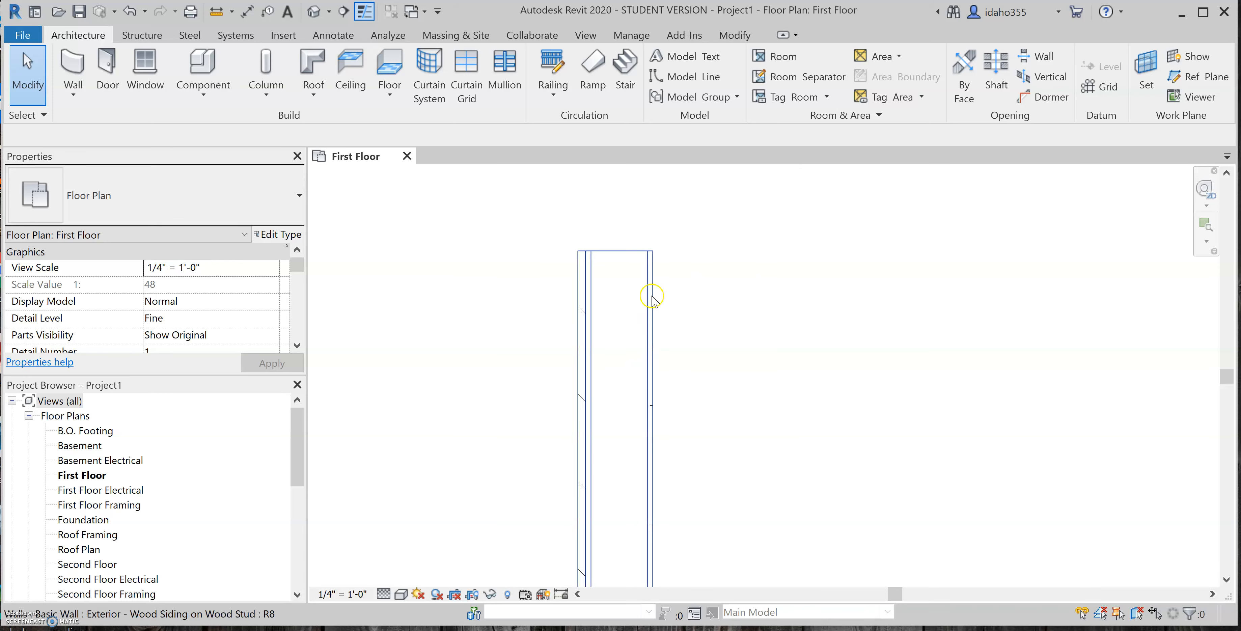
click(651, 297)
click(462, 185)
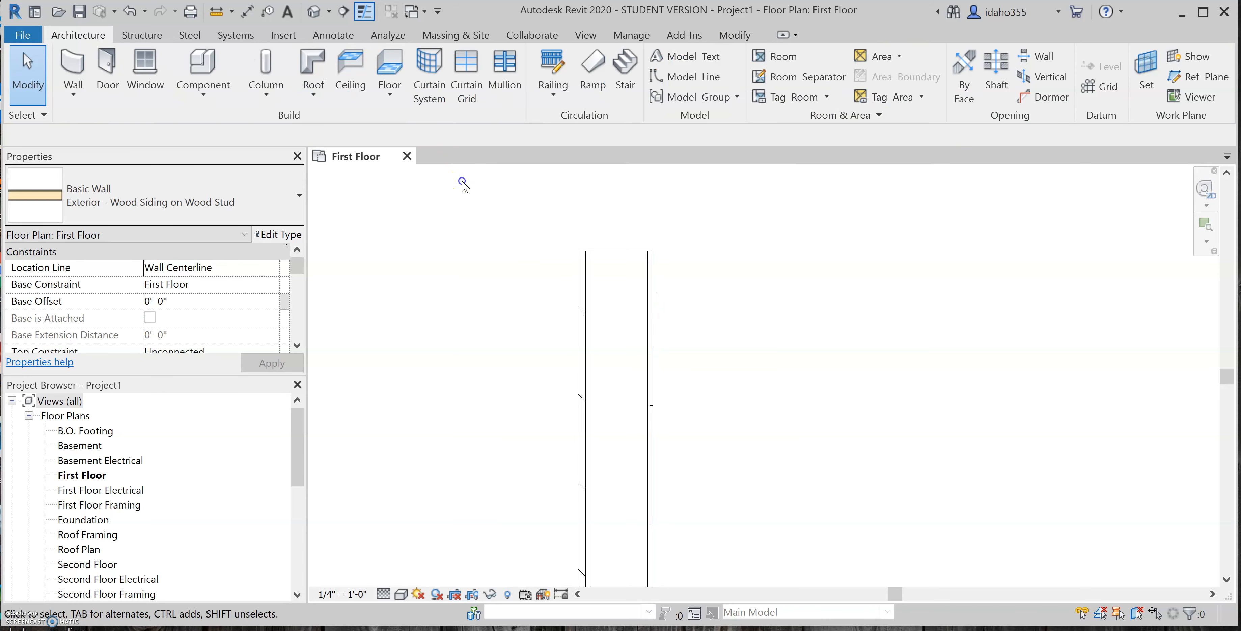
Step: Switch off the thin lines display to inspect the wall's line weights, and turn thin lines back on
click(365, 13)
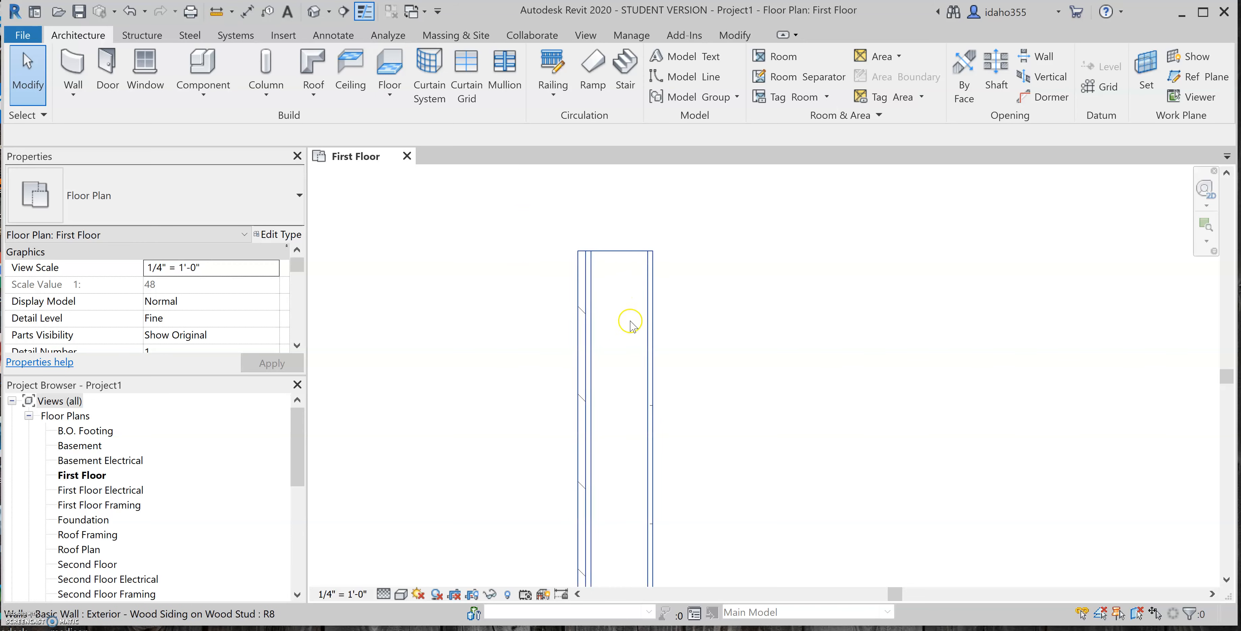
click(365, 13)
scroll(631, 295, up, 5)
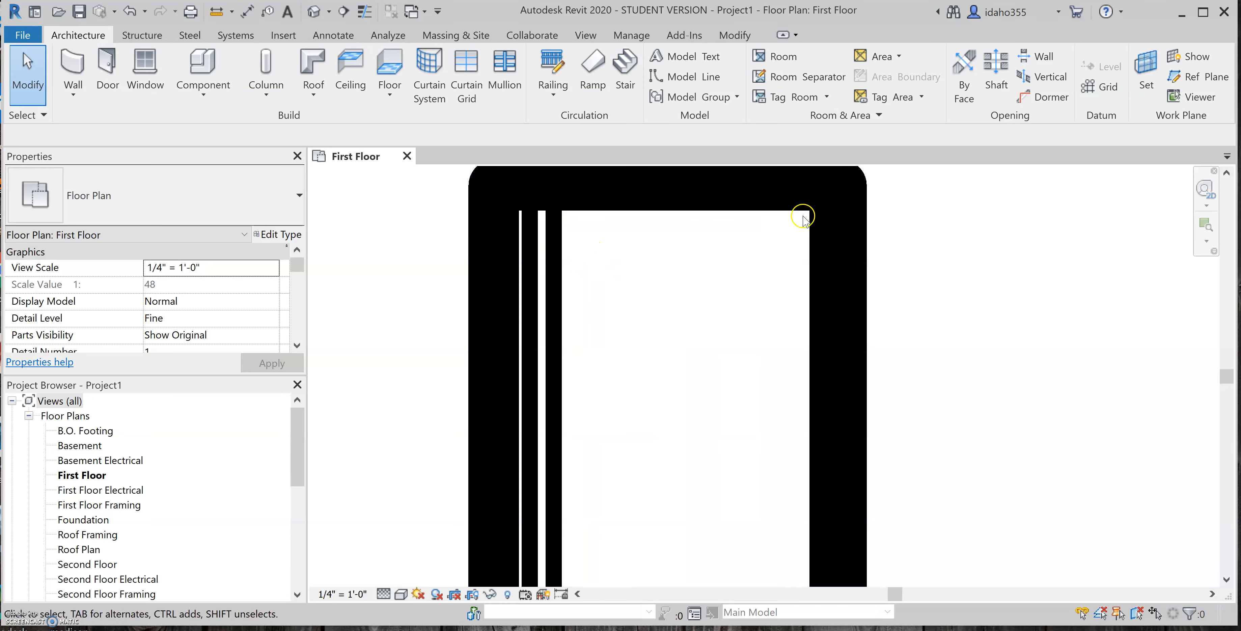
scroll(559, 269, down, 4)
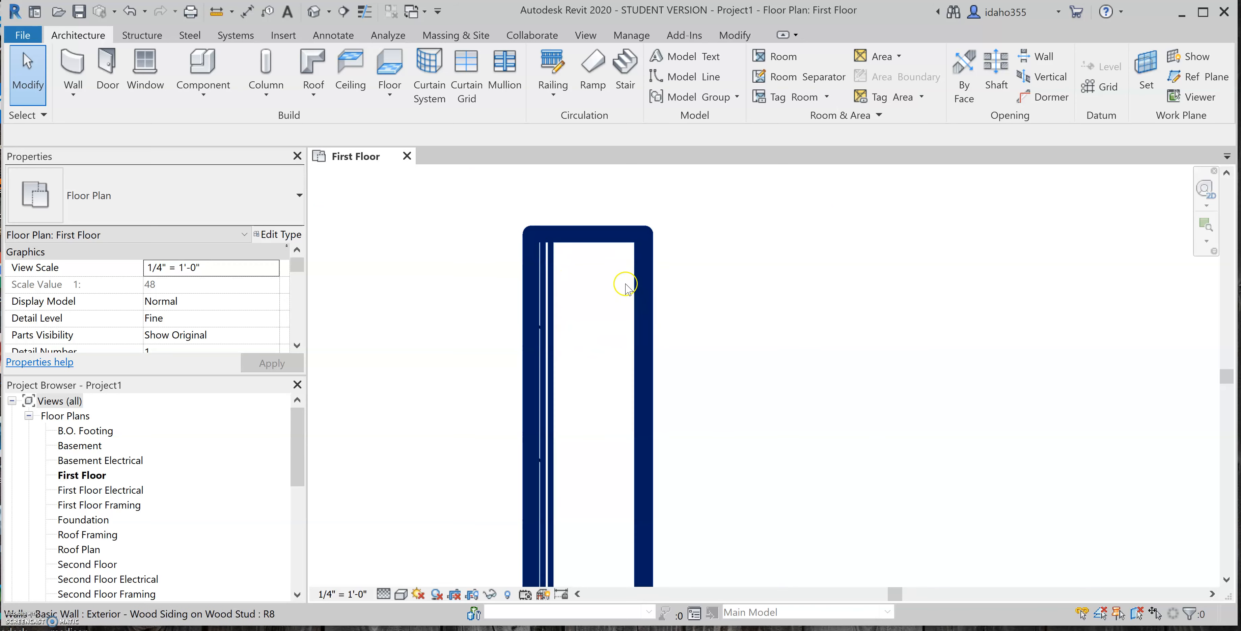
scroll(625, 262, up, 3)
scroll(621, 250, down, 1)
scroll(620, 250, down, 2)
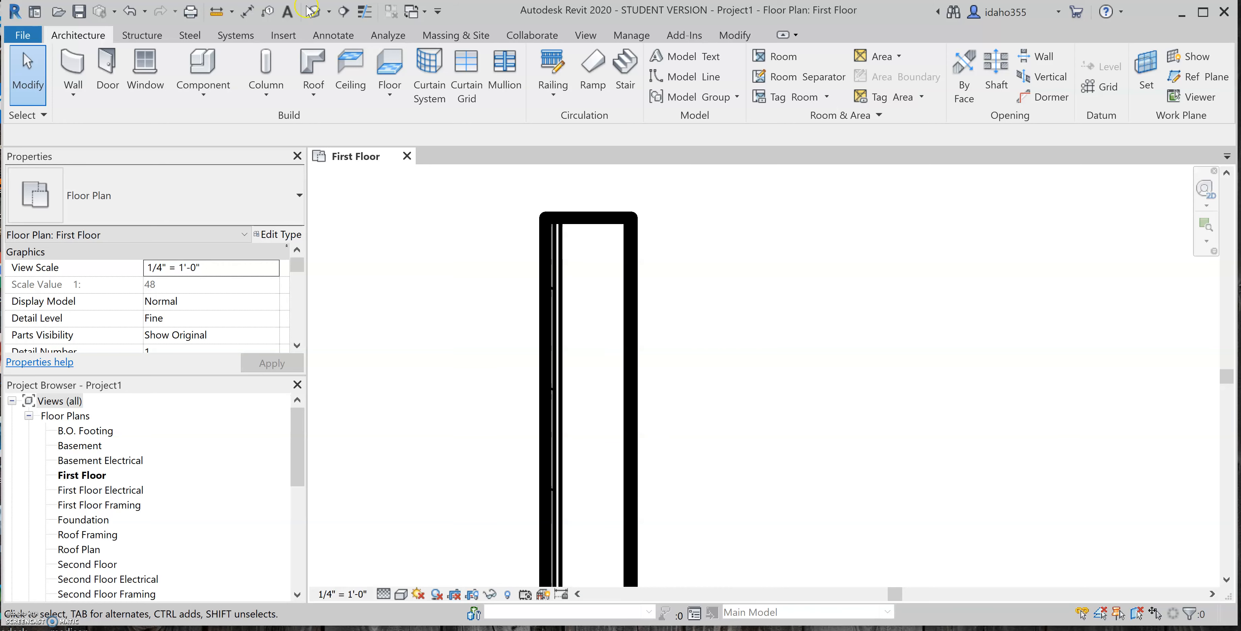
key(t)
key(l)
Step: Stretch the vertical wall's upper end straight up until the wall is about 39'-6" long
scroll(557, 289, down, 8)
scroll(518, 263, down, 3)
scroll(540, 246, down, 2)
scroll(530, 265, up, 2)
scroll(531, 266, up, 2)
click(553, 374)
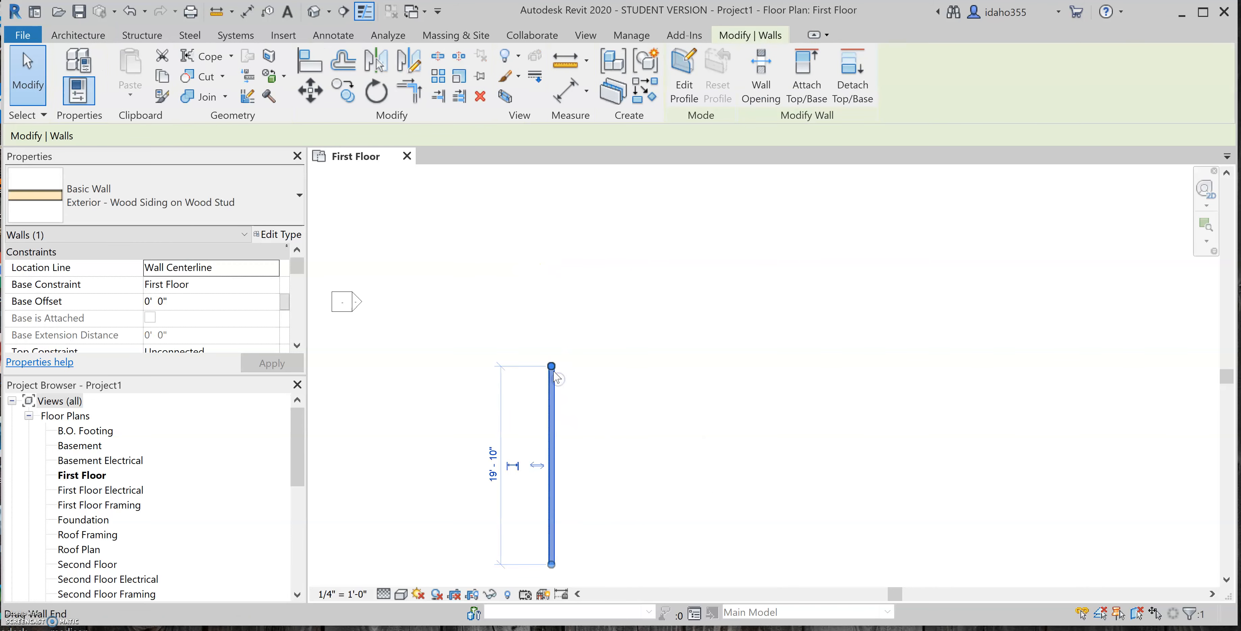
click(553, 368)
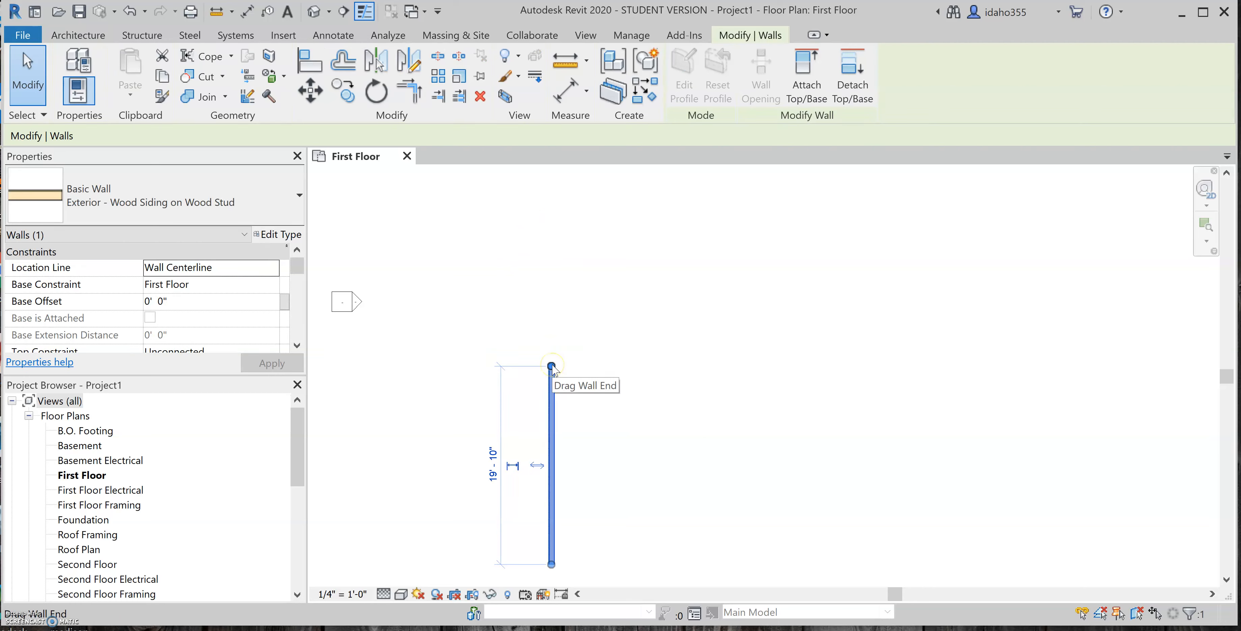
drag(553, 368, 554, 170)
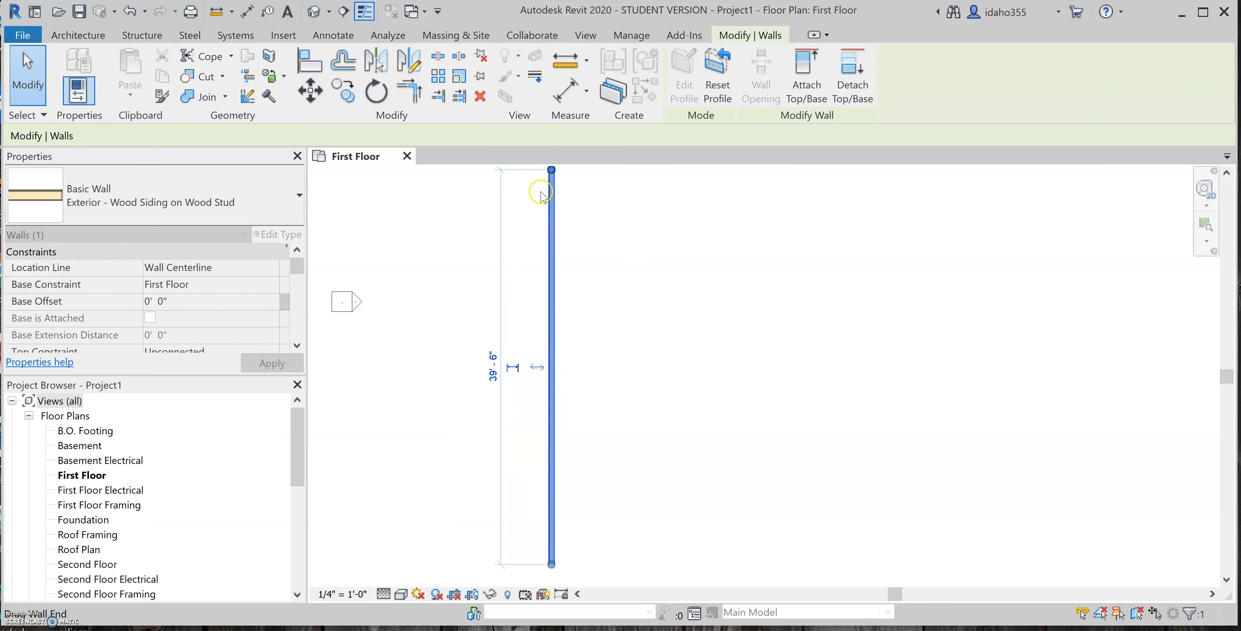
scroll(488, 312, down, 3)
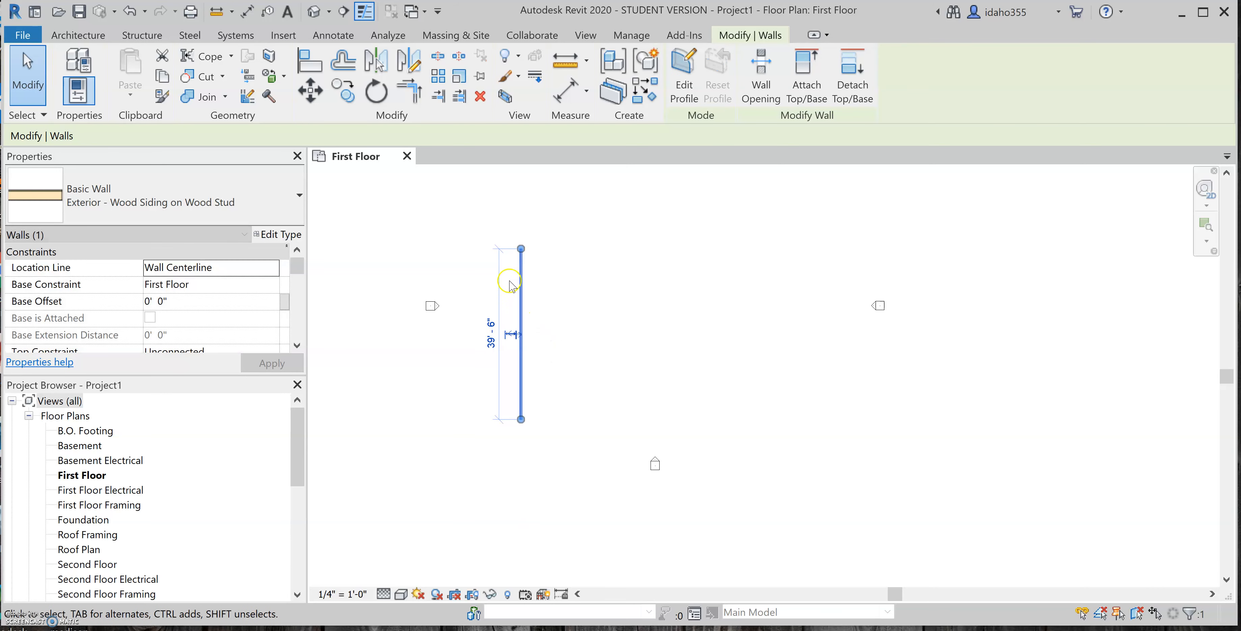
click(549, 279)
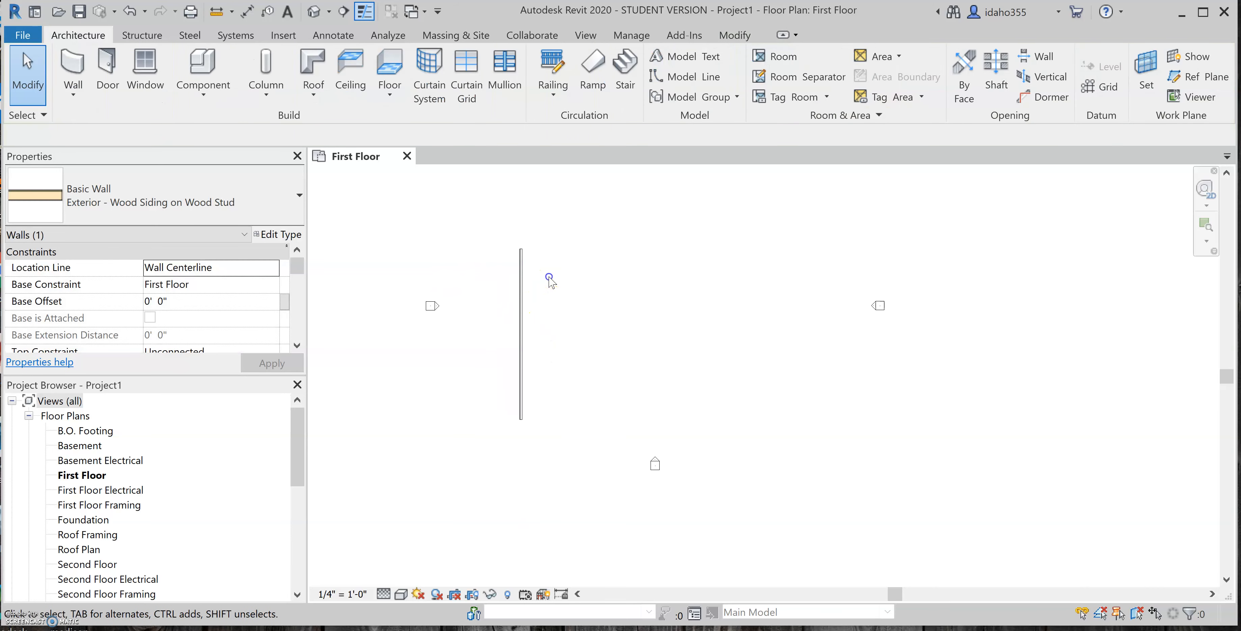
Step: Draw a horizontal wall about 29'-0" long to the right from the vertical wall's upper end
click(529, 297)
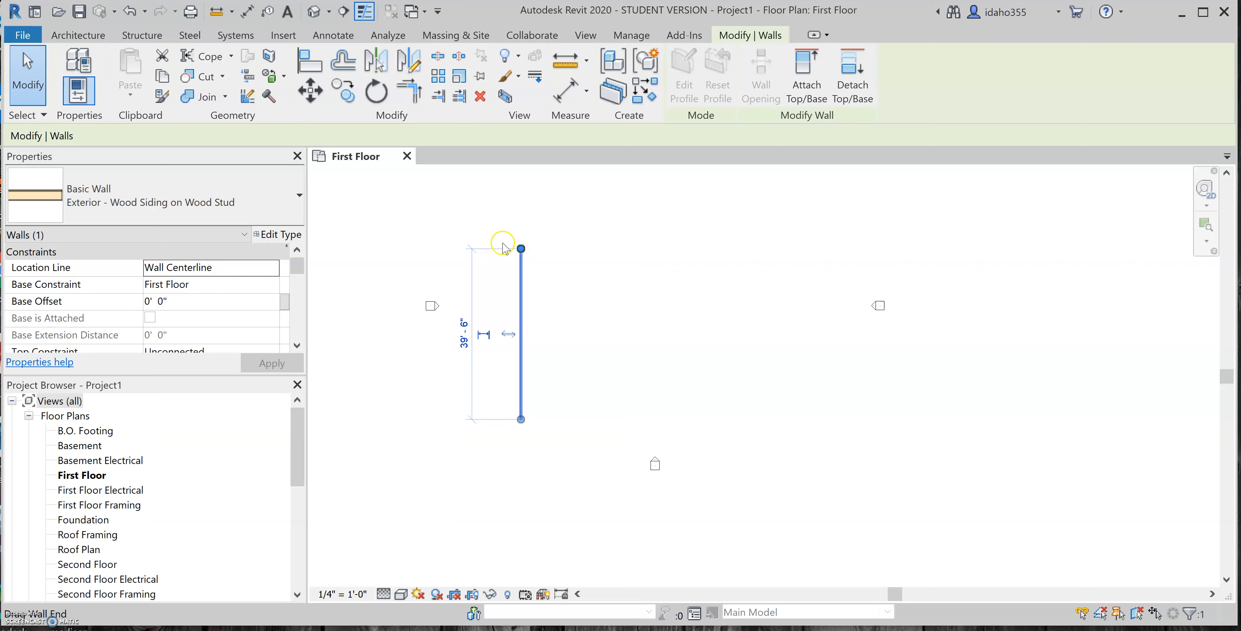
key(w)
key(a)
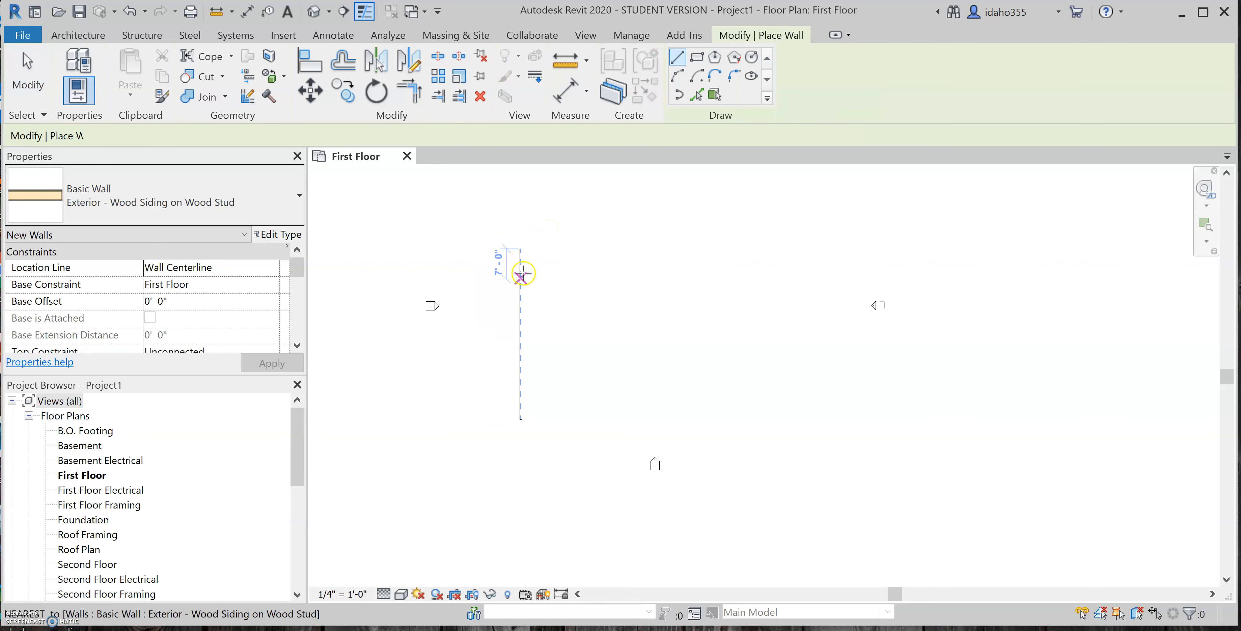
scroll(524, 273, up, 4)
scroll(520, 276, up, 3)
click(459, 355)
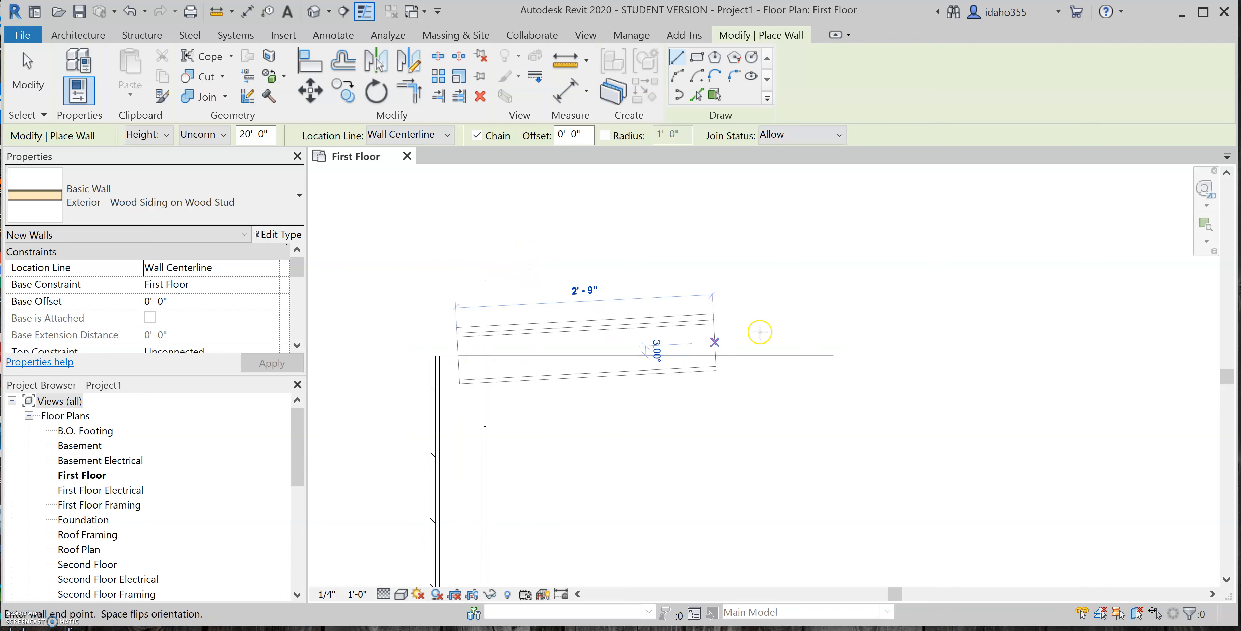
scroll(719, 350, down, 3)
scroll(684, 277, down, 5)
scroll(797, 299, up, 3)
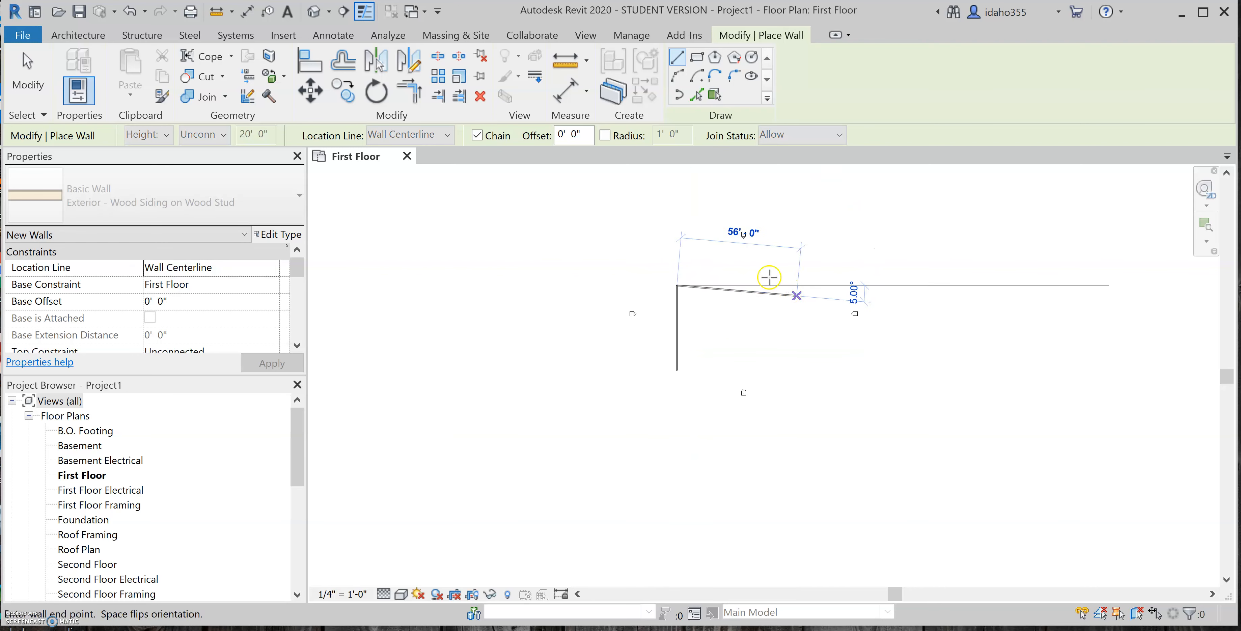
click(697, 281)
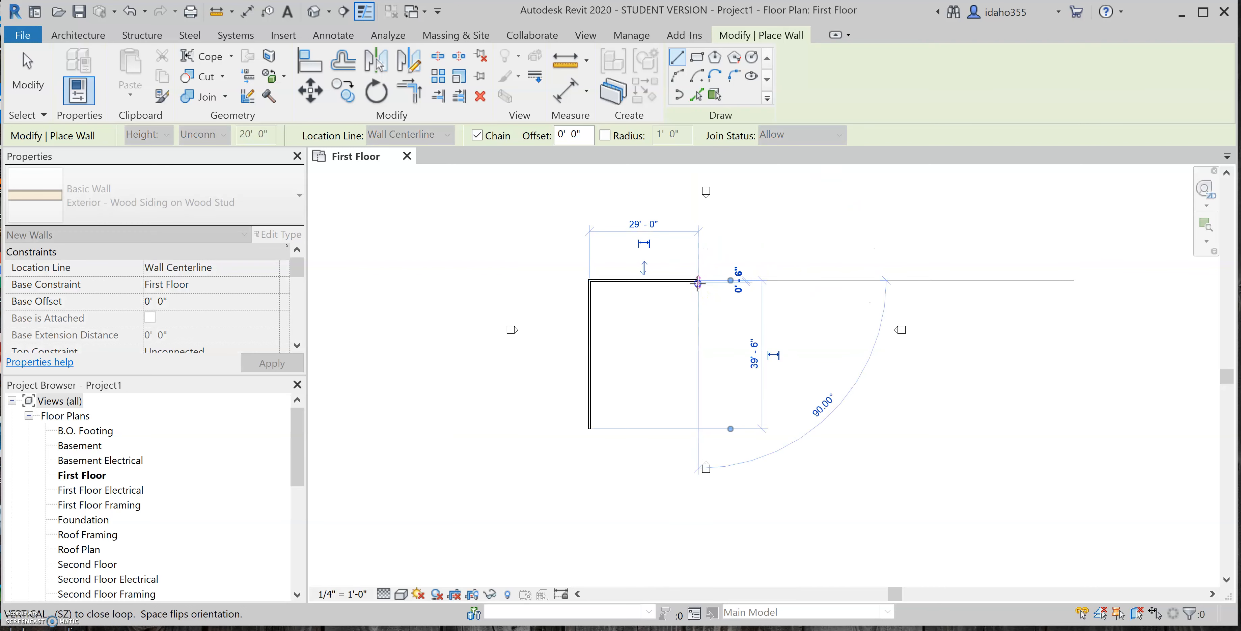
Step: Continue the chain with a right wall about 39'-6" long and a lower wall back to the first wall's end, closing the rectangle
click(698, 428)
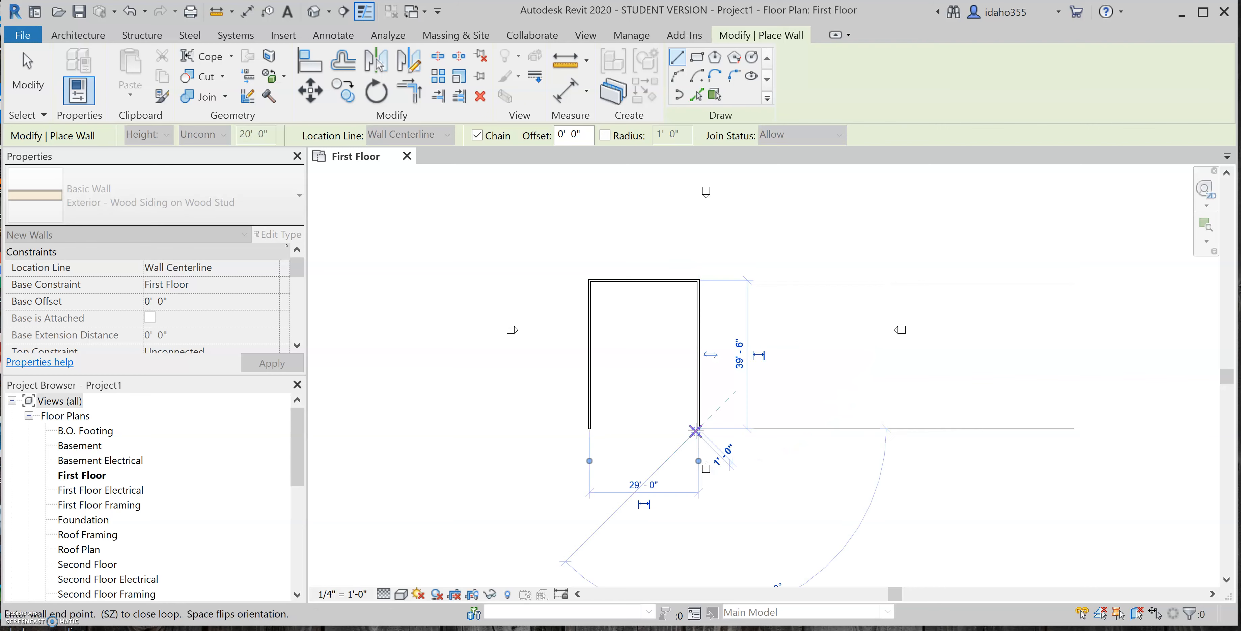
click(588, 428)
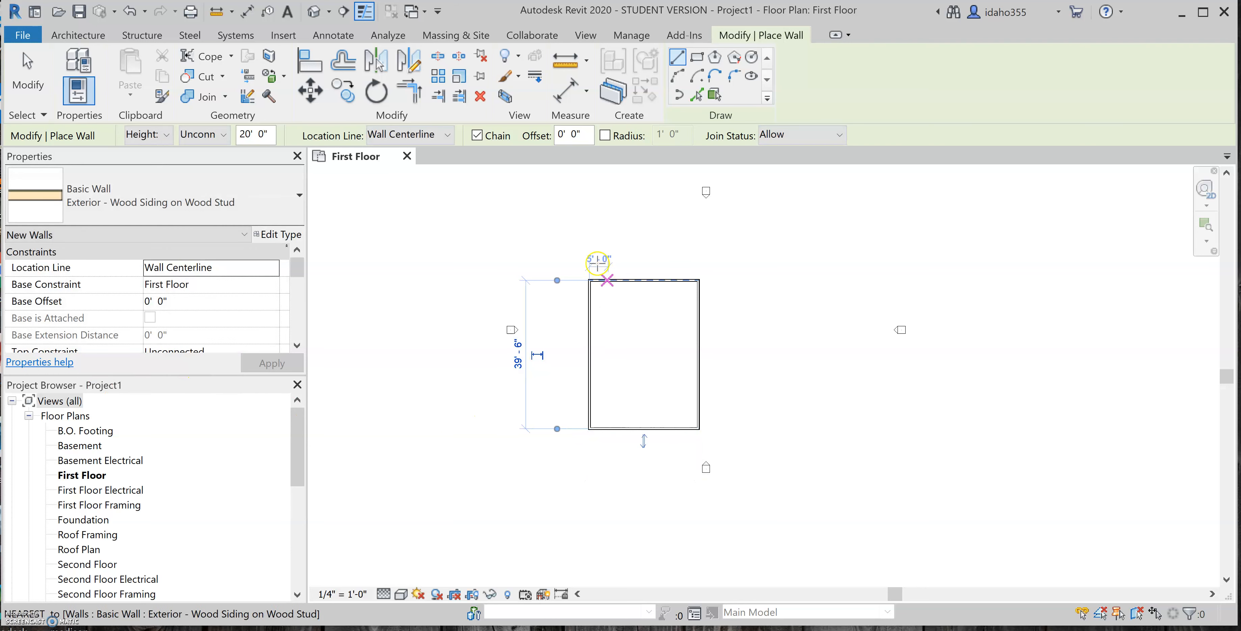
scroll(598, 266, up, 5)
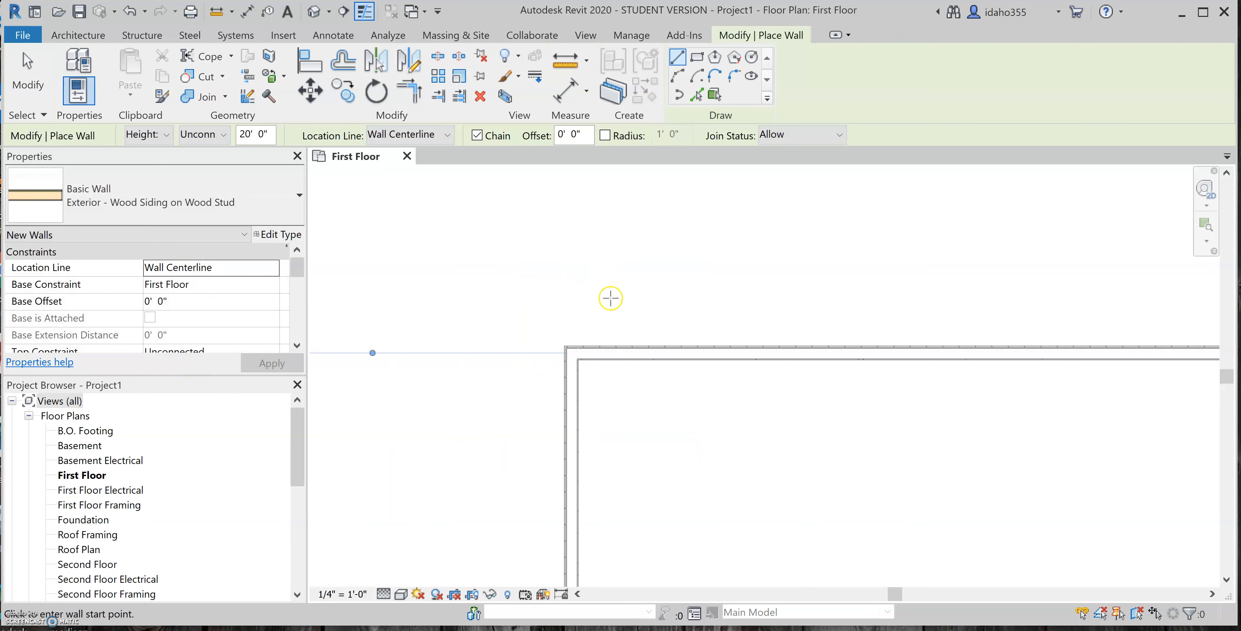
scroll(525, 322, down, 4)
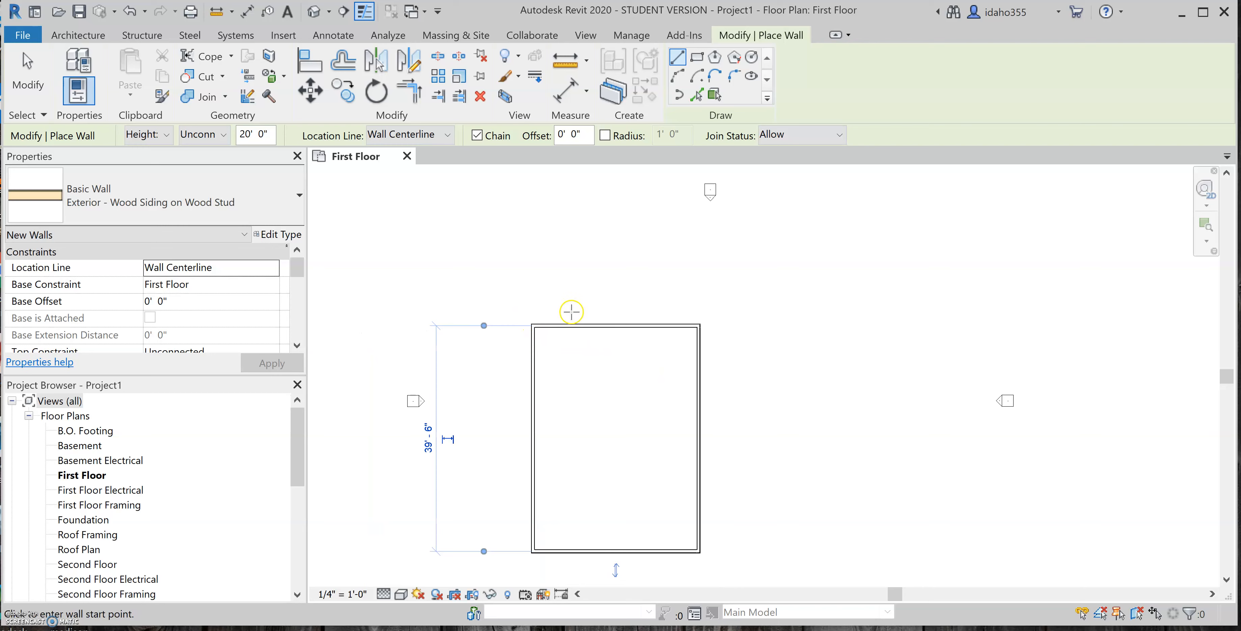
scroll(562, 303, up, 2)
key(Escape)
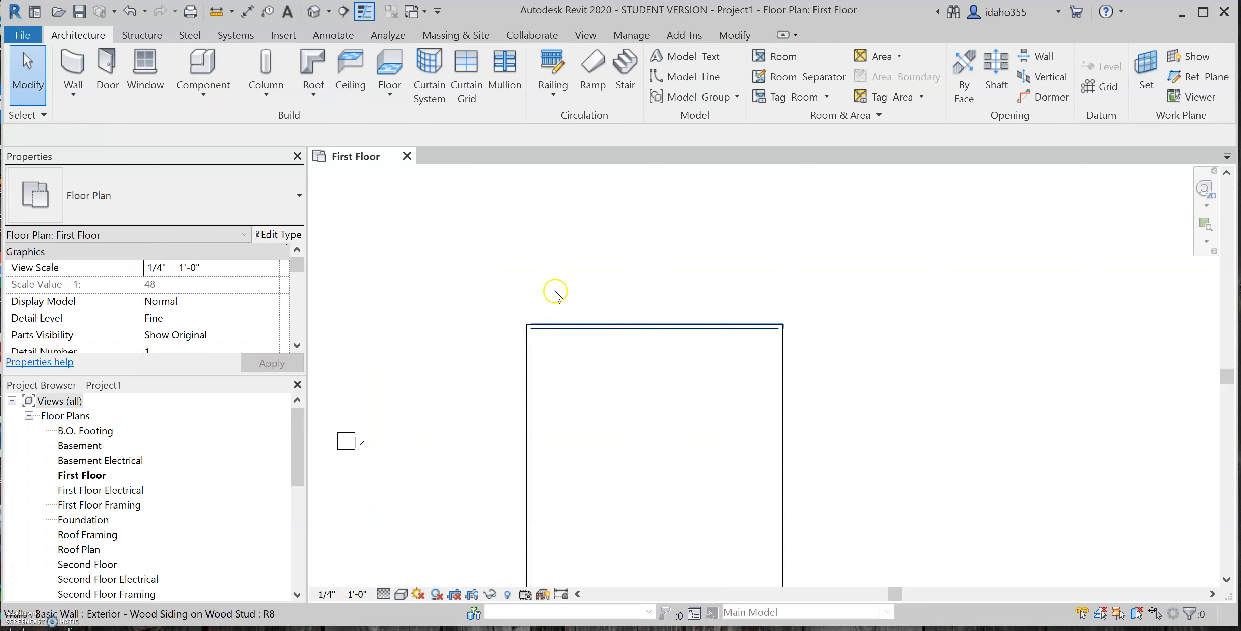
Step: Set the top constraint of all four walls to Up to level: Second Floor
scroll(551, 249, down, 1)
scroll(579, 289, down, 2)
drag(709, 489, 512, 261)
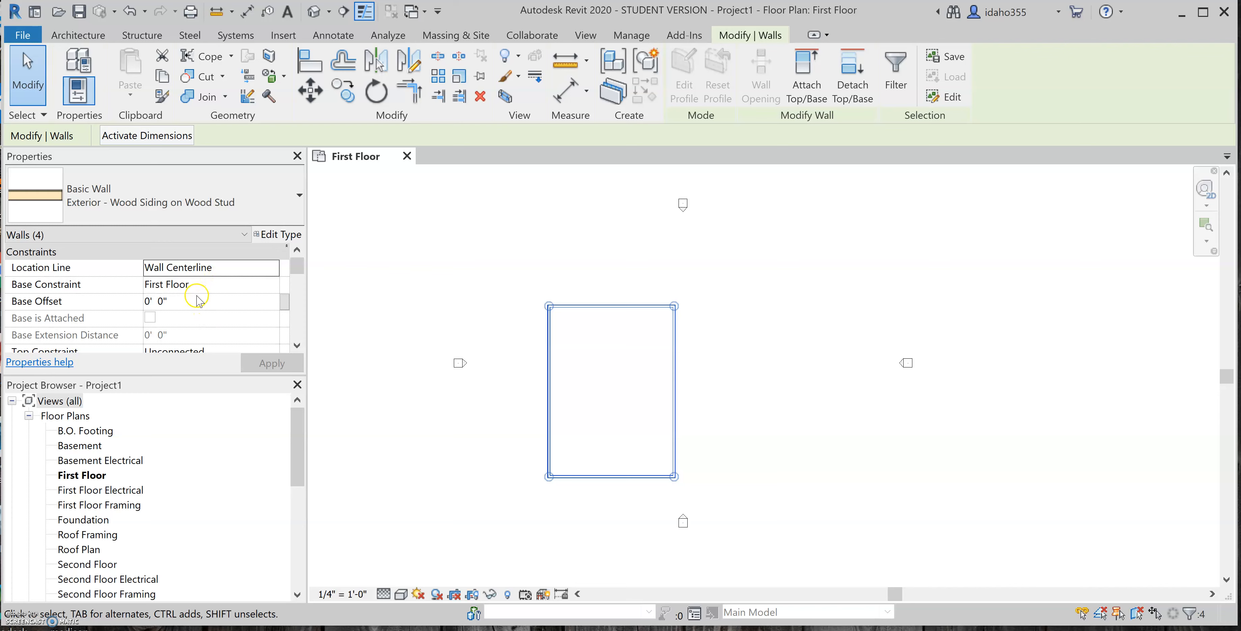
scroll(197, 303, down, 1)
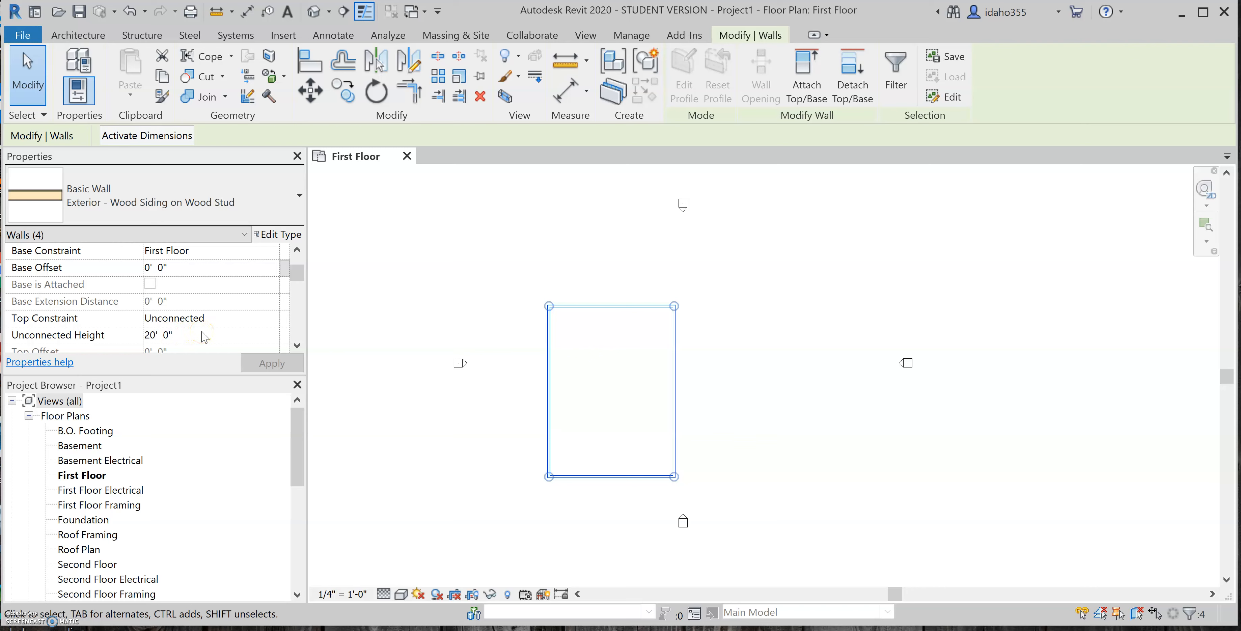
click(199, 321)
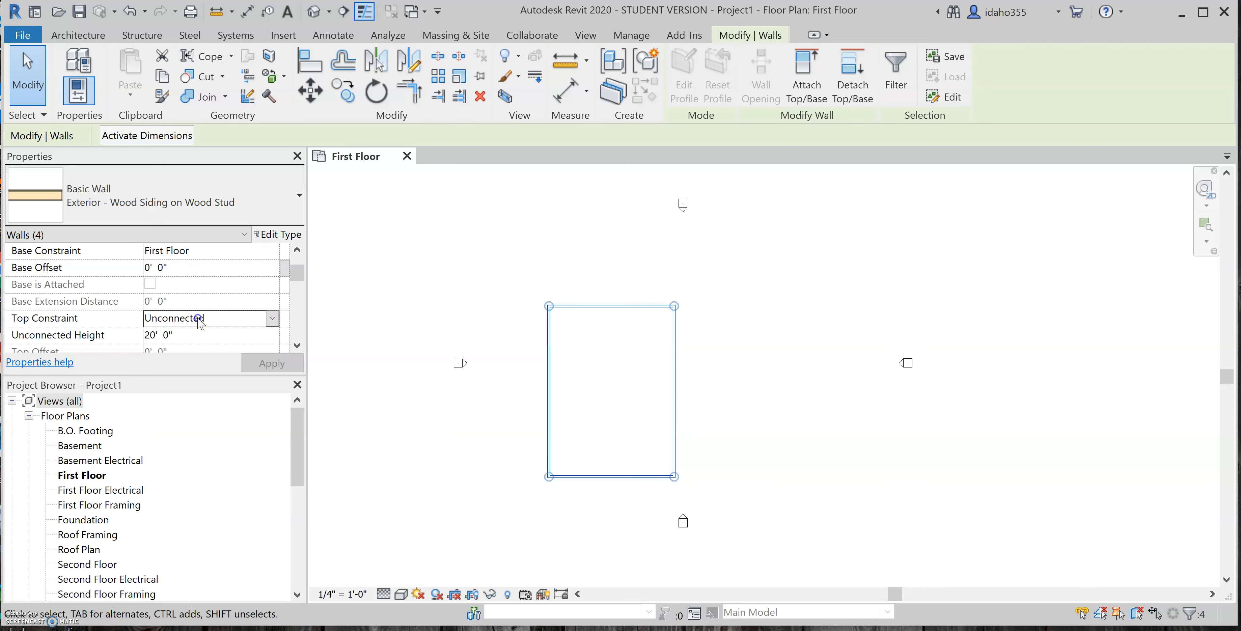
click(270, 319)
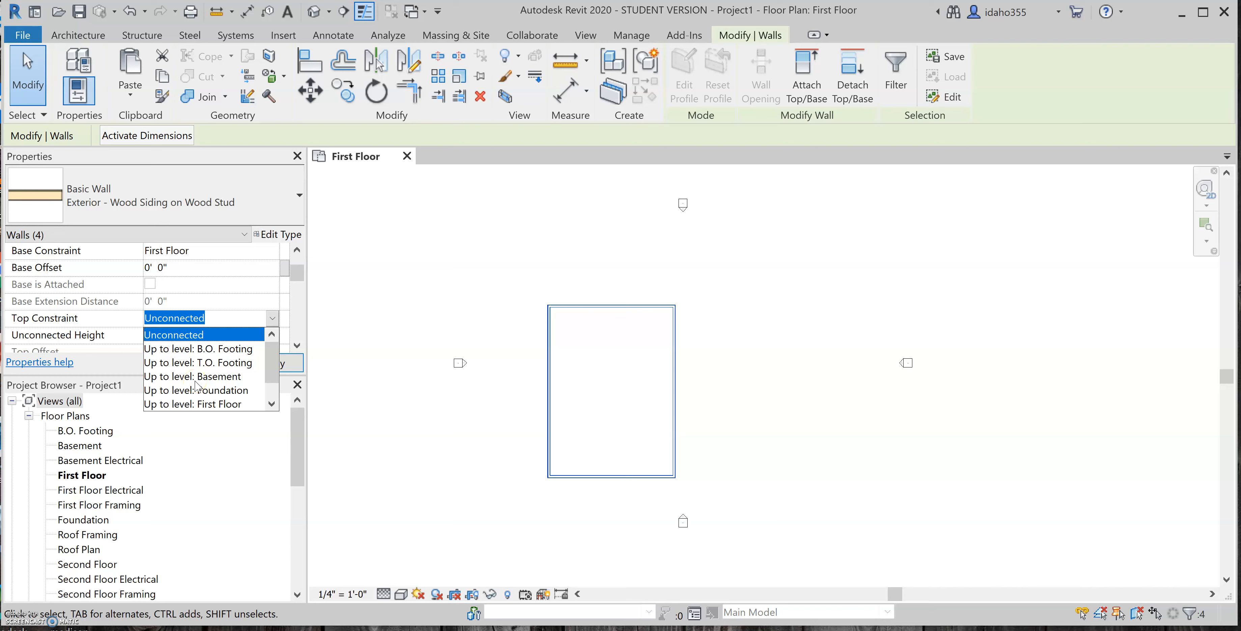
scroll(197, 386, down, 2)
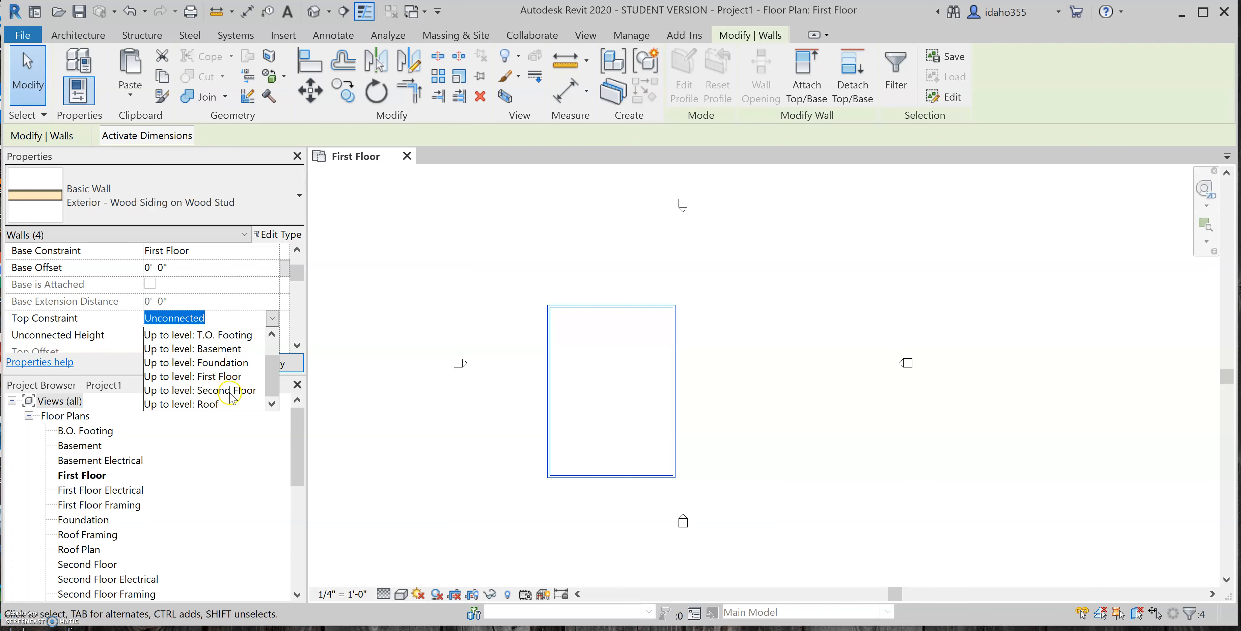
click(230, 391)
click(294, 362)
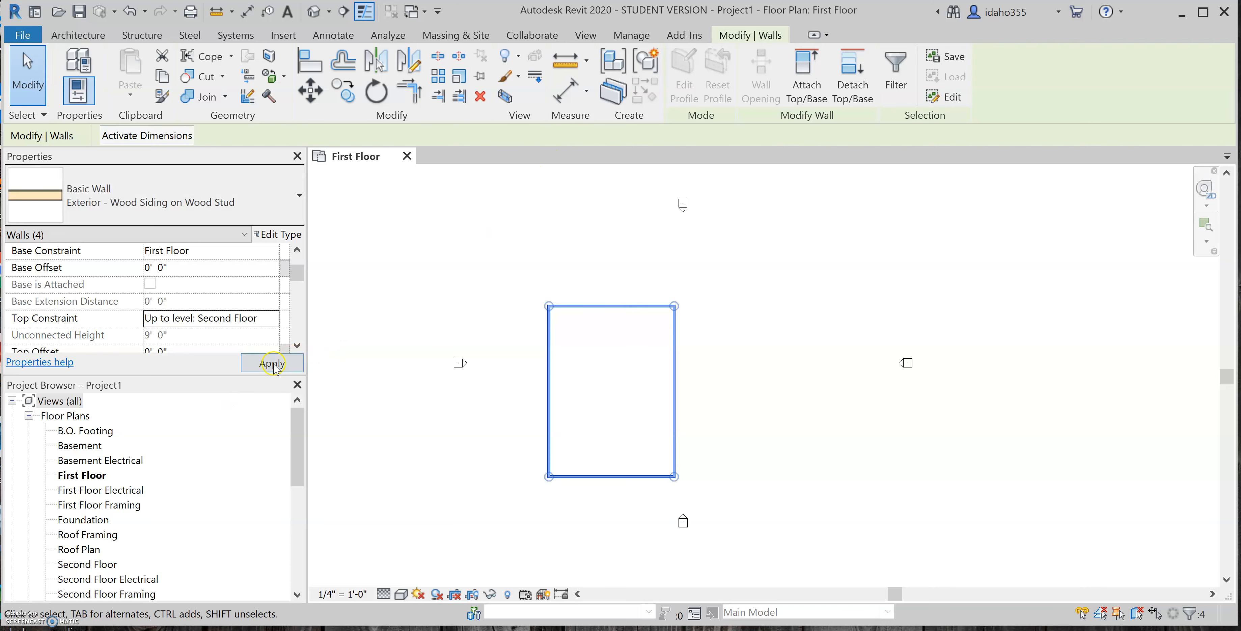
scroll(188, 326, up, 2)
scroll(190, 318, down, 5)
scroll(193, 299, up, 4)
click(448, 262)
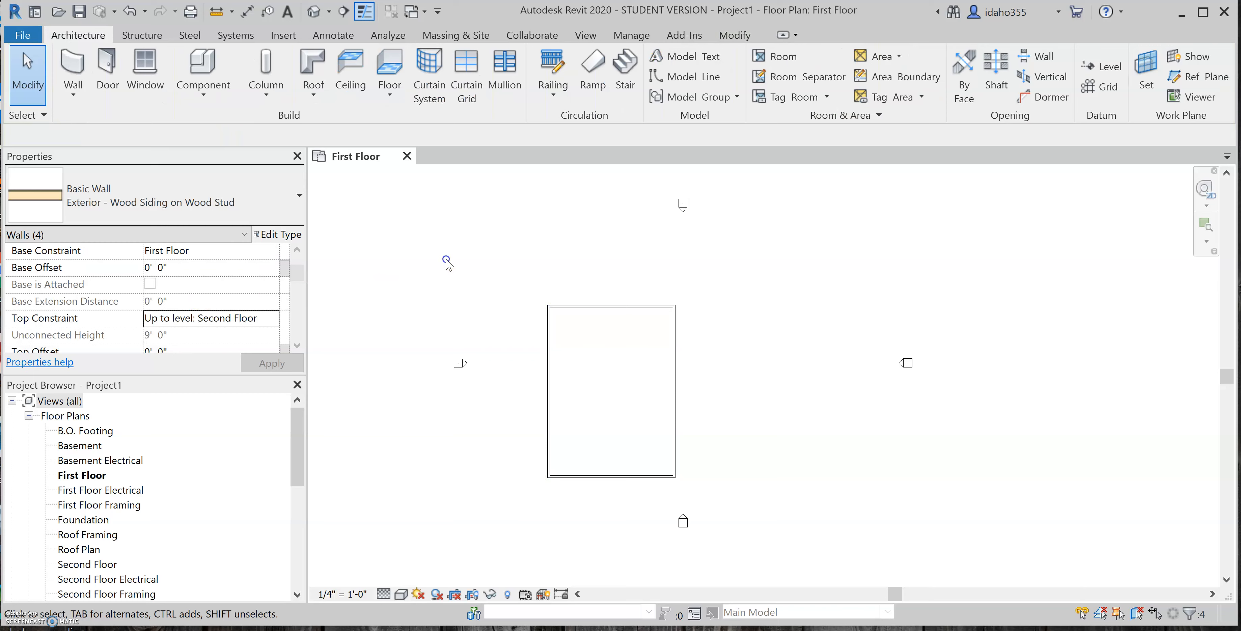
Step: Check the left wall's height constraints and look through the First Floor view's properties
click(545, 345)
scroll(177, 311, down, 3)
scroll(178, 311, up, 3)
click(173, 335)
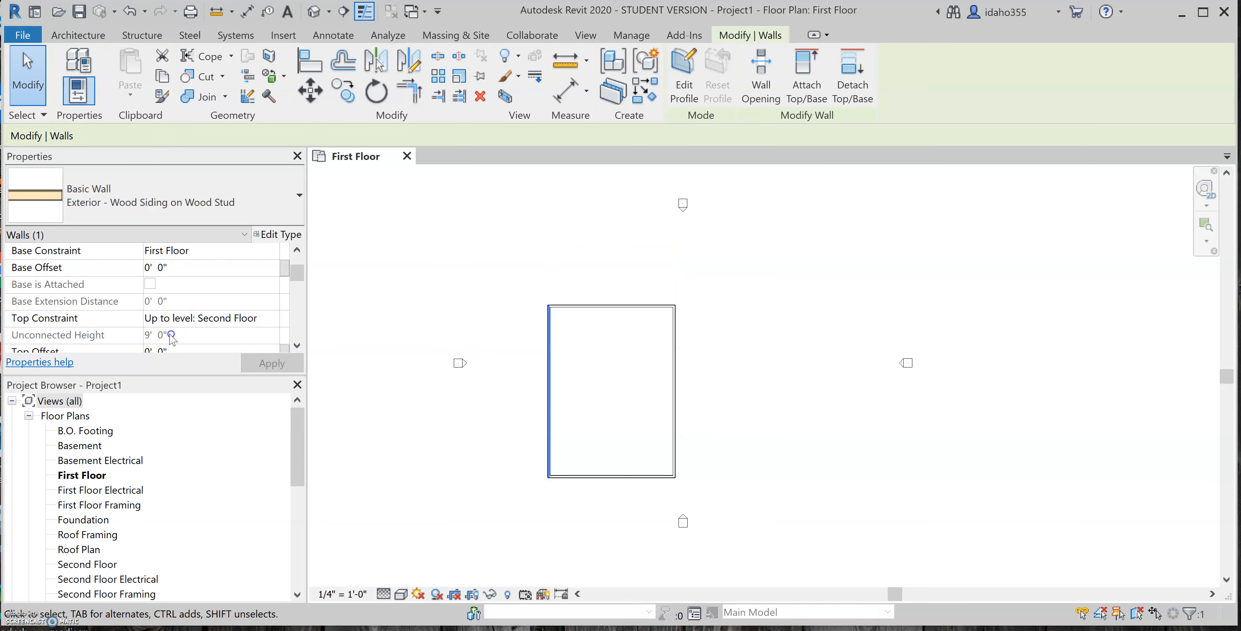
click(461, 304)
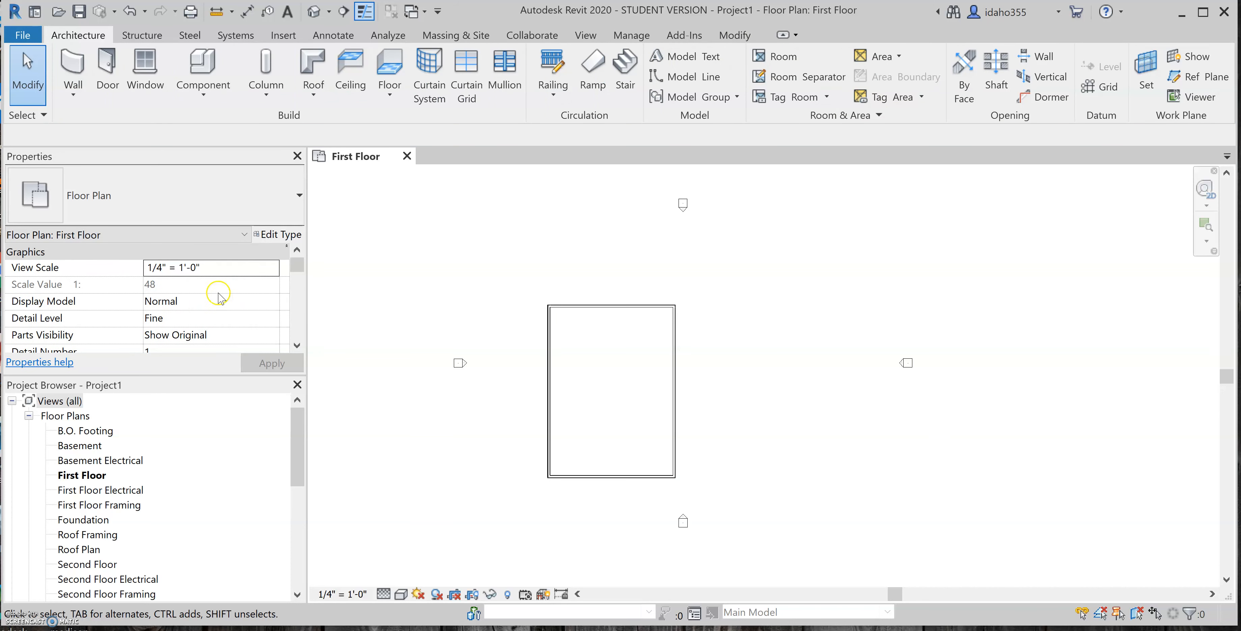
scroll(120, 320, down, 10)
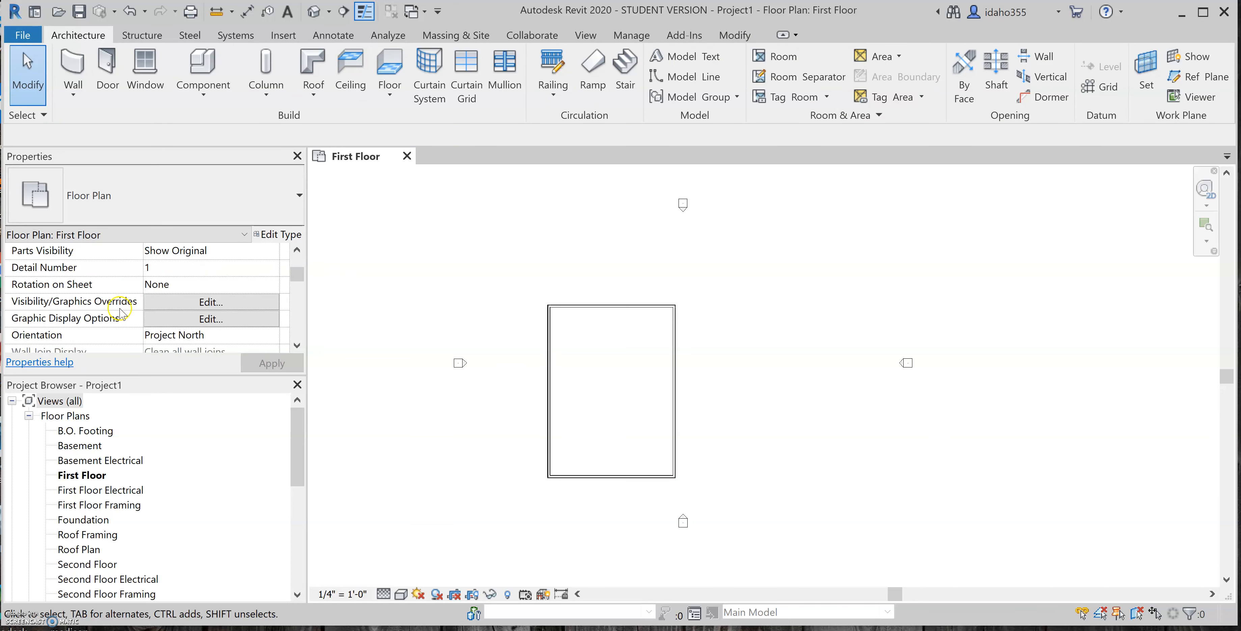
scroll(125, 300, down, 3)
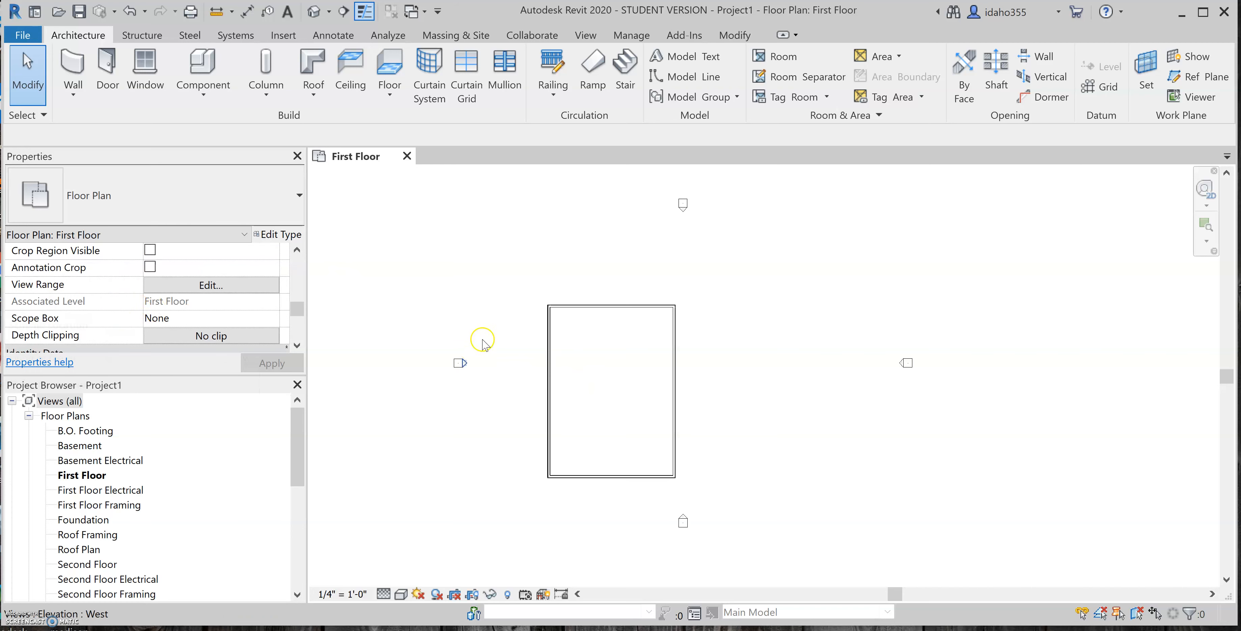
Step: Open the upper wall's type structure and inspect the material assigned to its Structure [1] layer
click(612, 305)
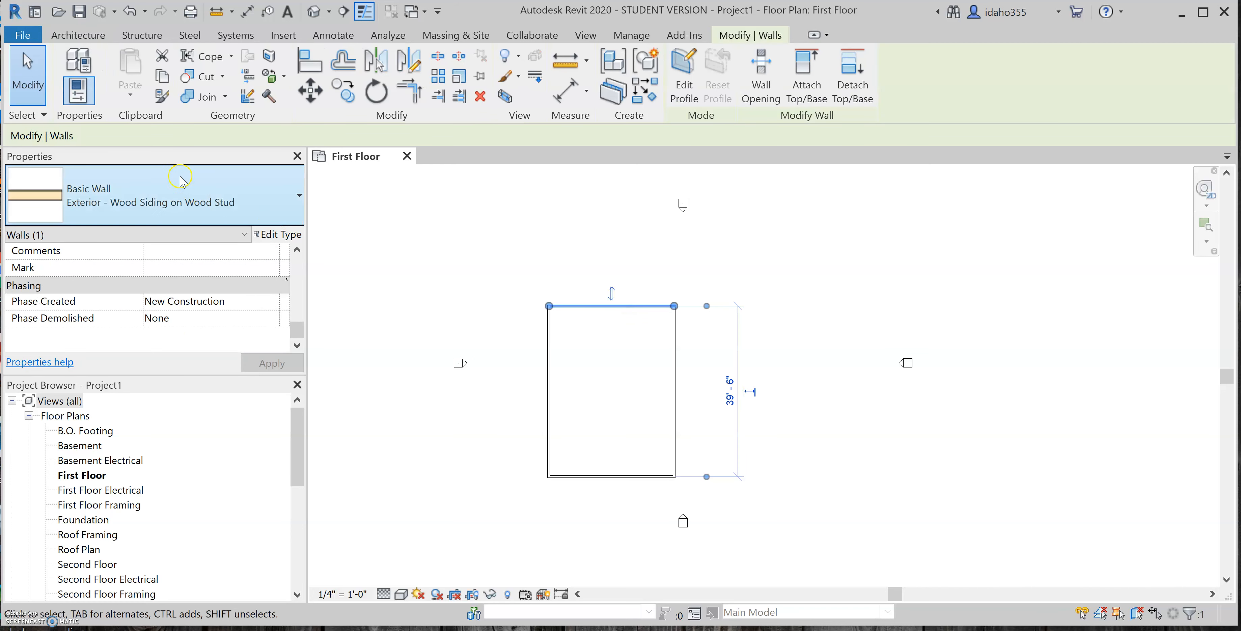
click(255, 235)
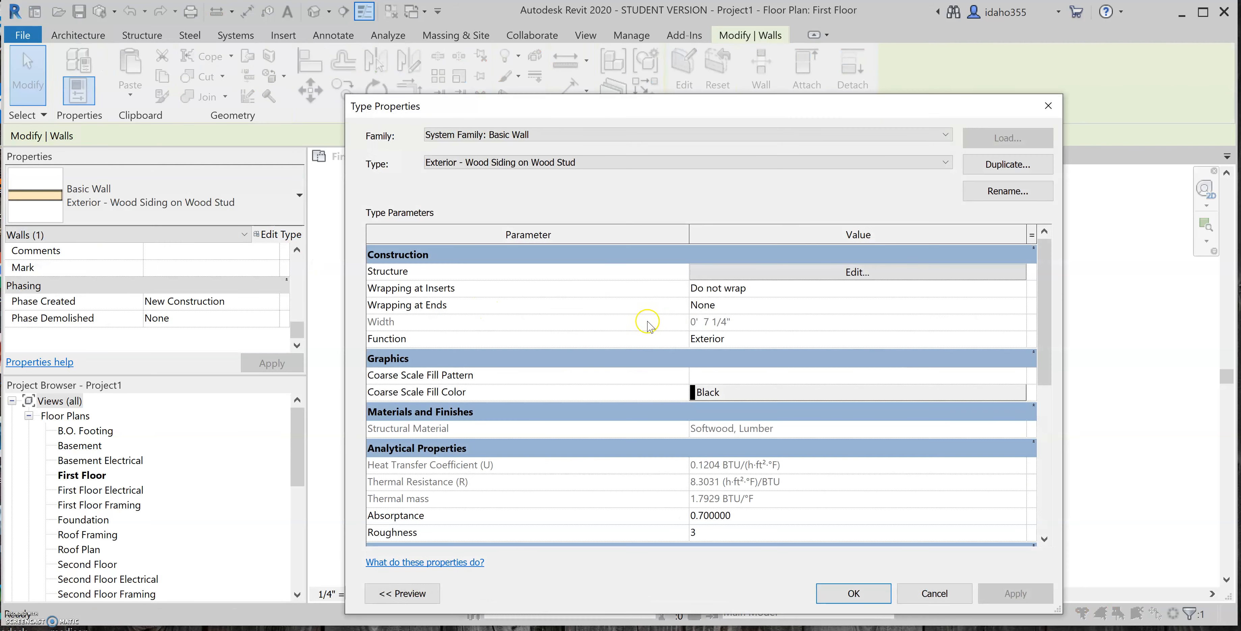
click(735, 272)
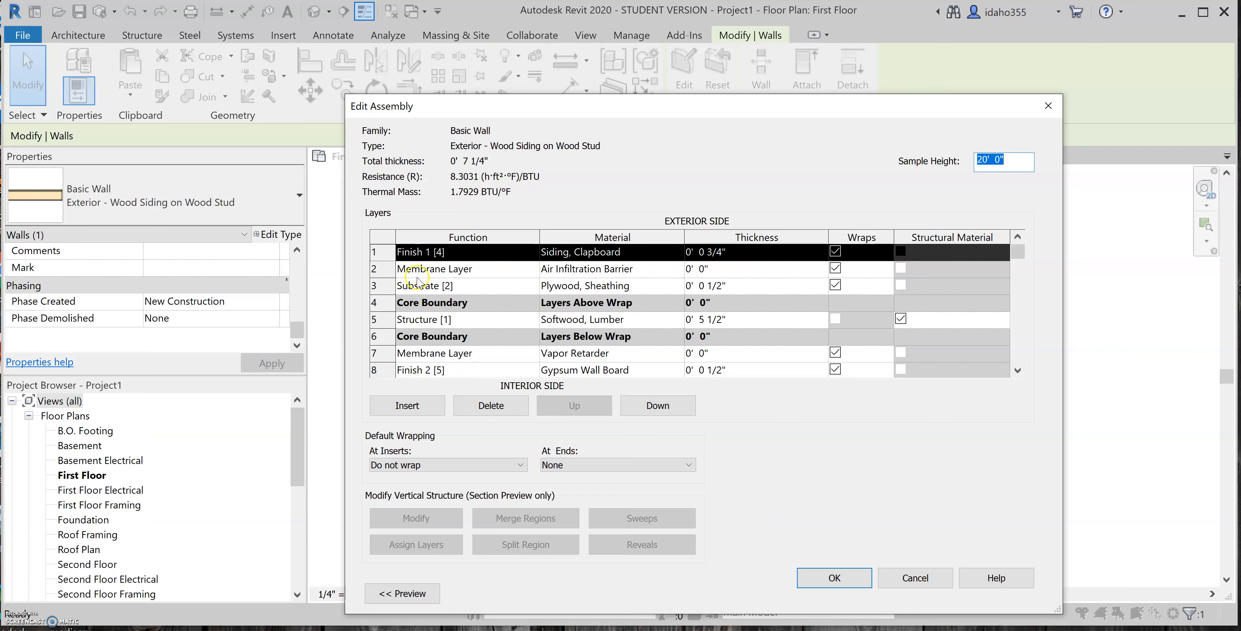
click(434, 320)
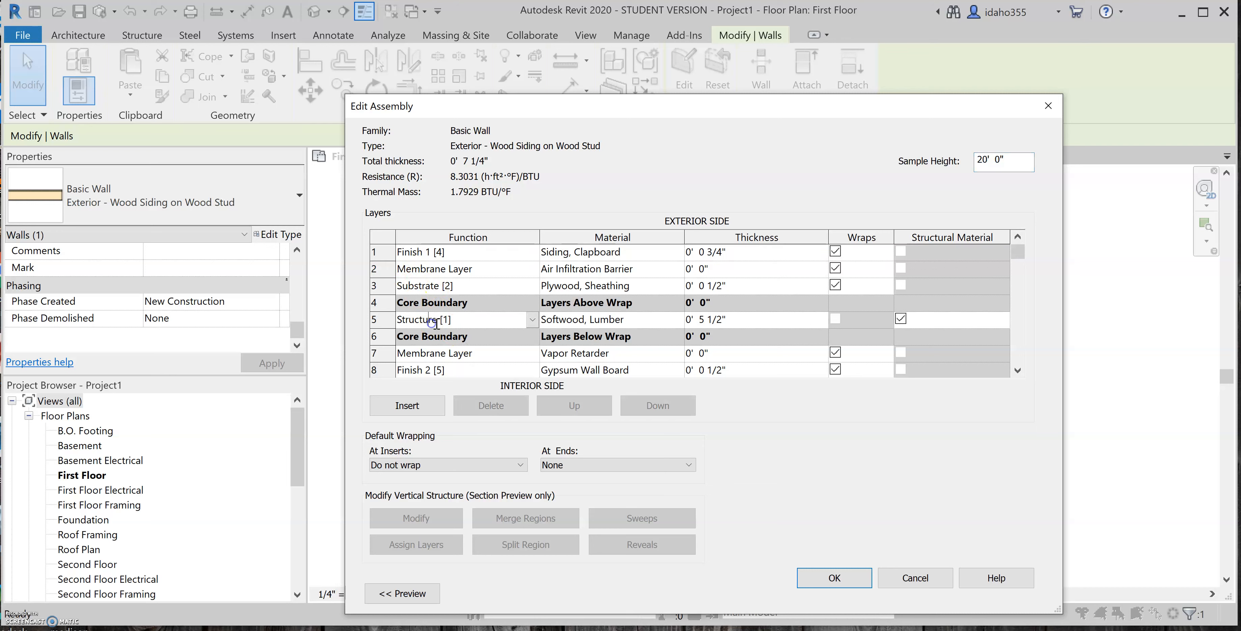
click(573, 320)
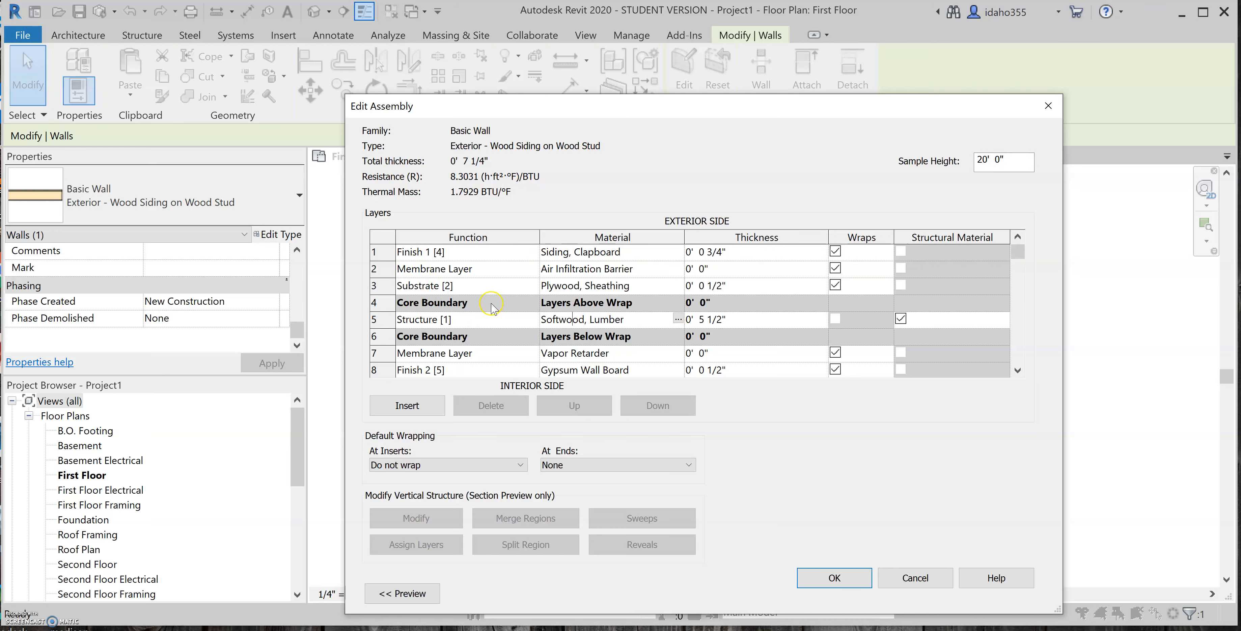
click(678, 319)
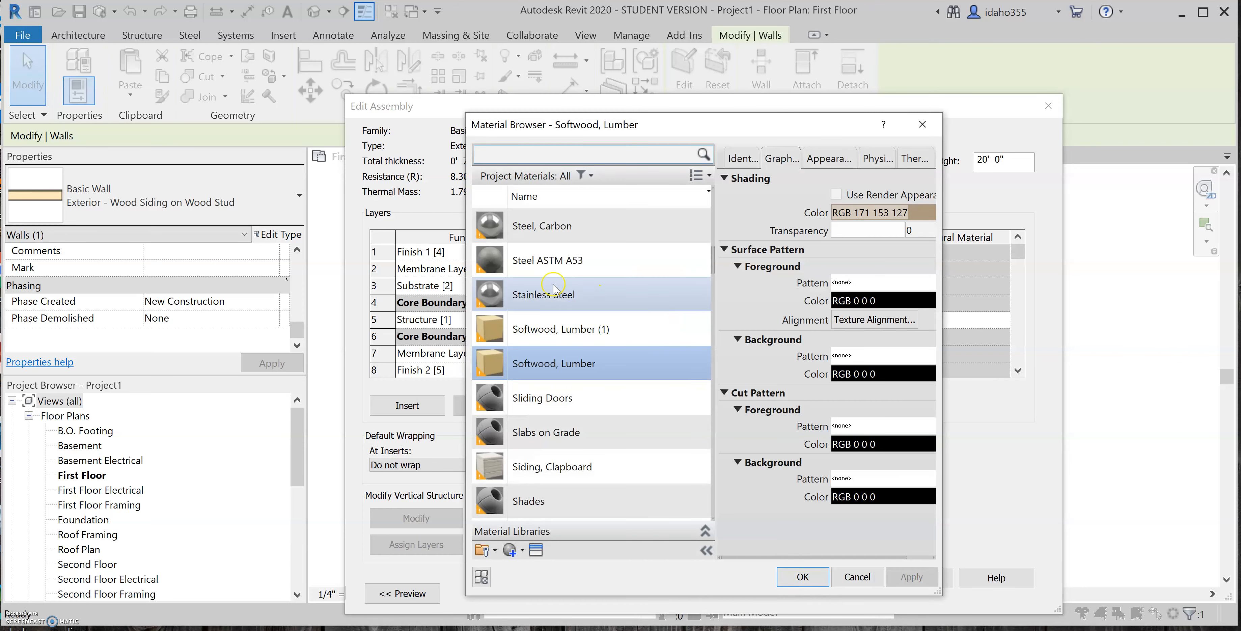
click(923, 124)
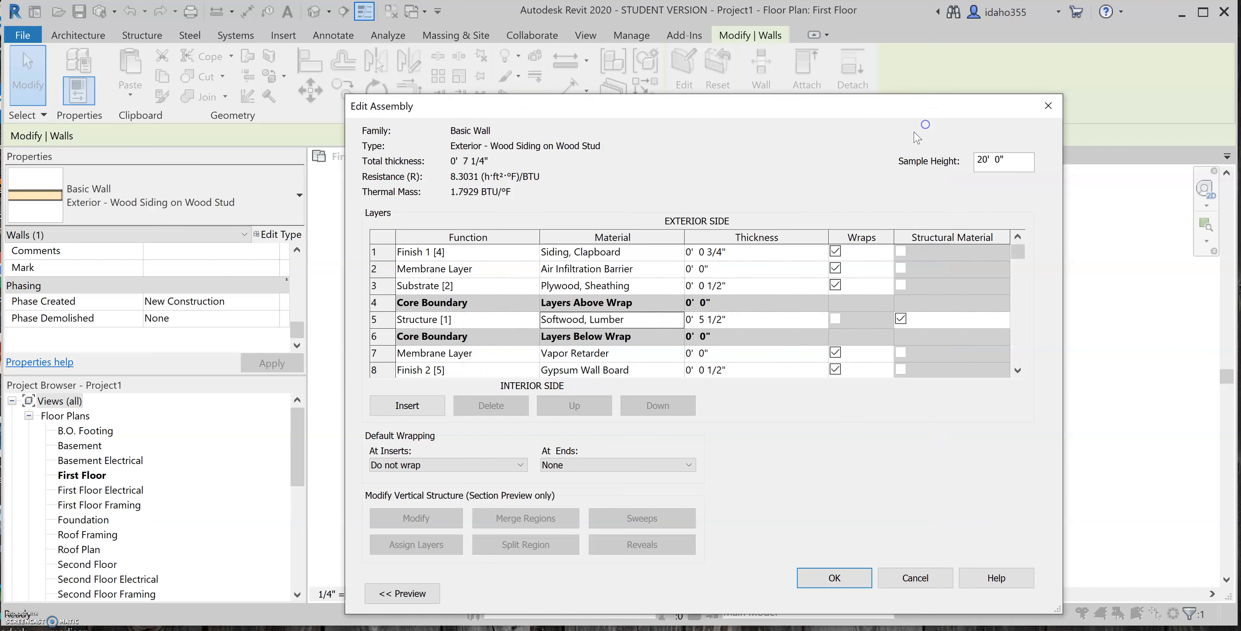
Step: Check the Structure [1] layer's thickness and close the layer assembly
click(723, 322)
click(777, 325)
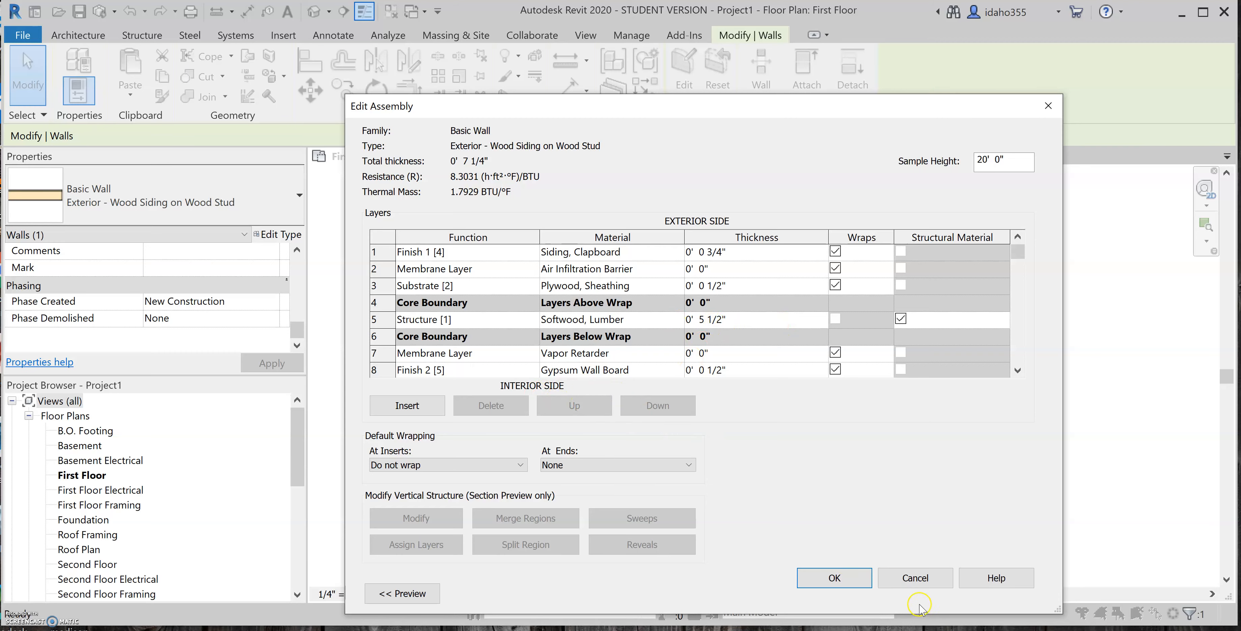
click(857, 580)
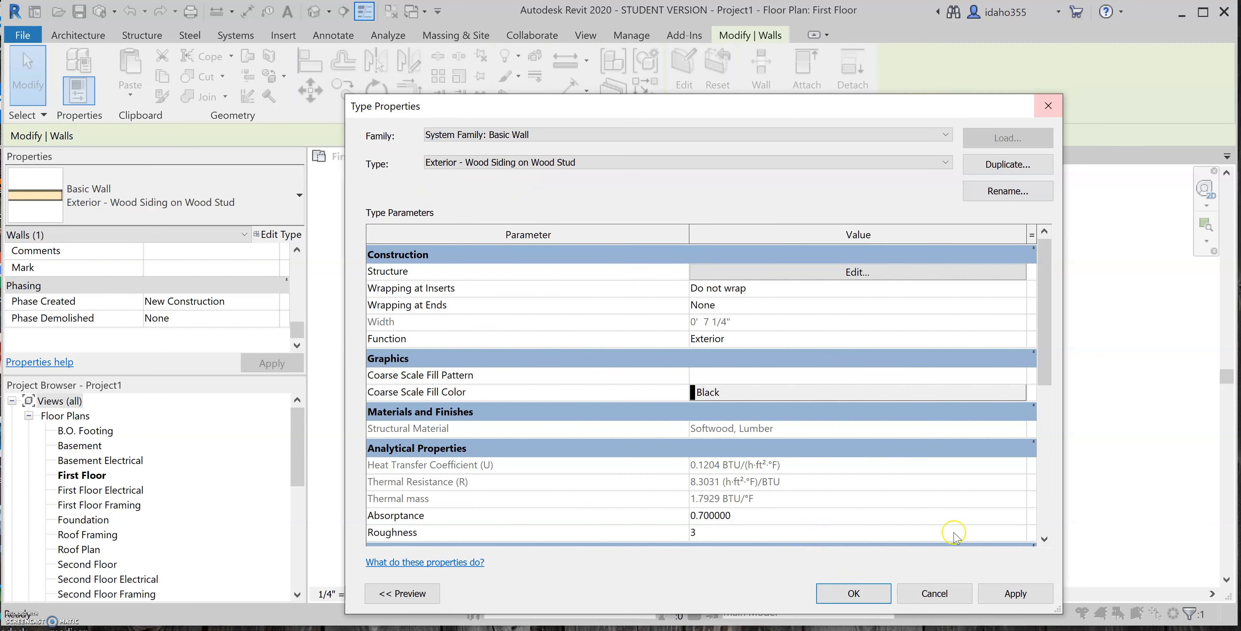
Step: Close the wall's type properties and place a tagged Window-Double-Hung 30" x 46" about 2'-8" from the upper wall's left end
click(853, 593)
click(497, 263)
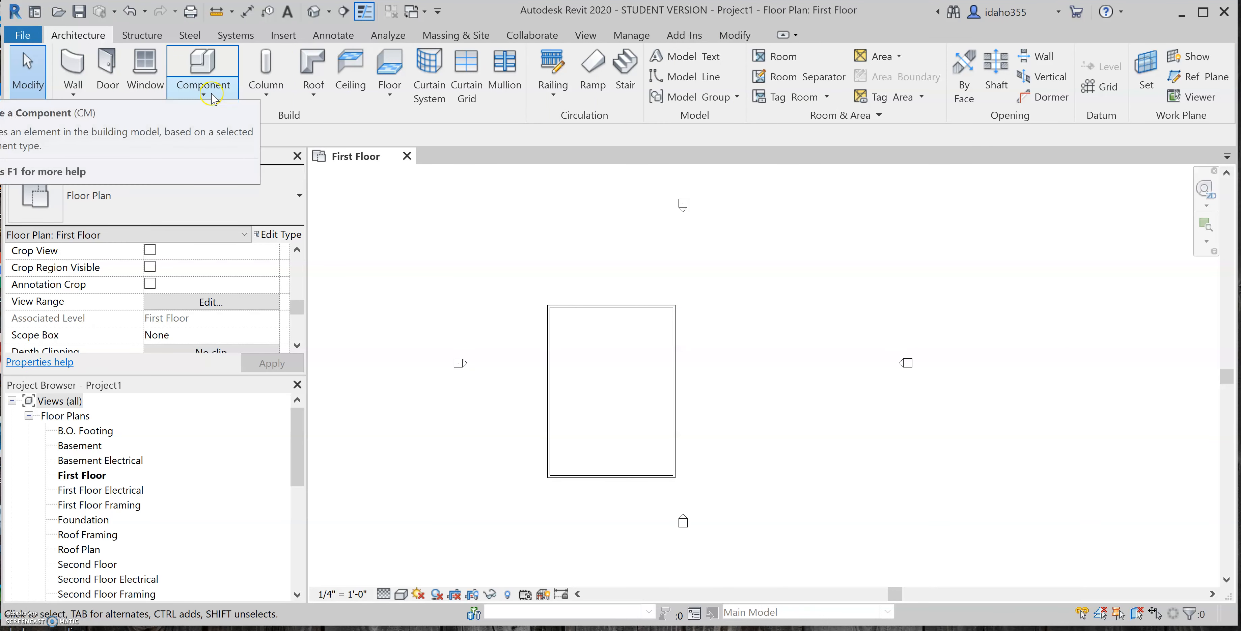
click(145, 81)
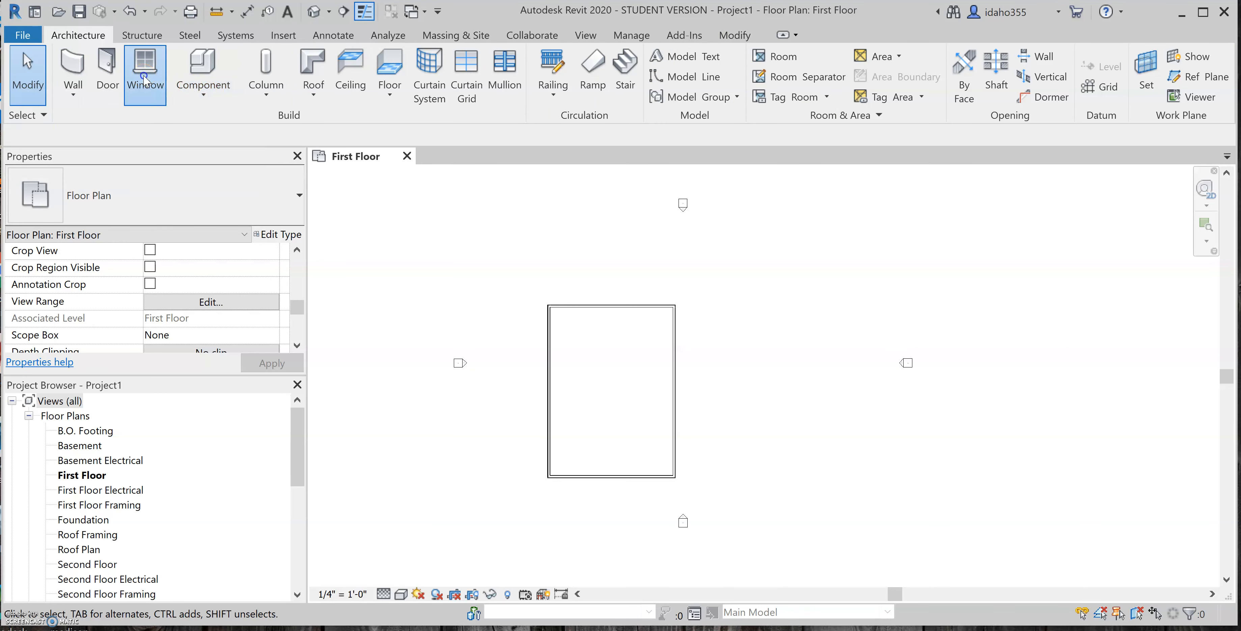
click(153, 197)
scroll(67, 400, down, 5)
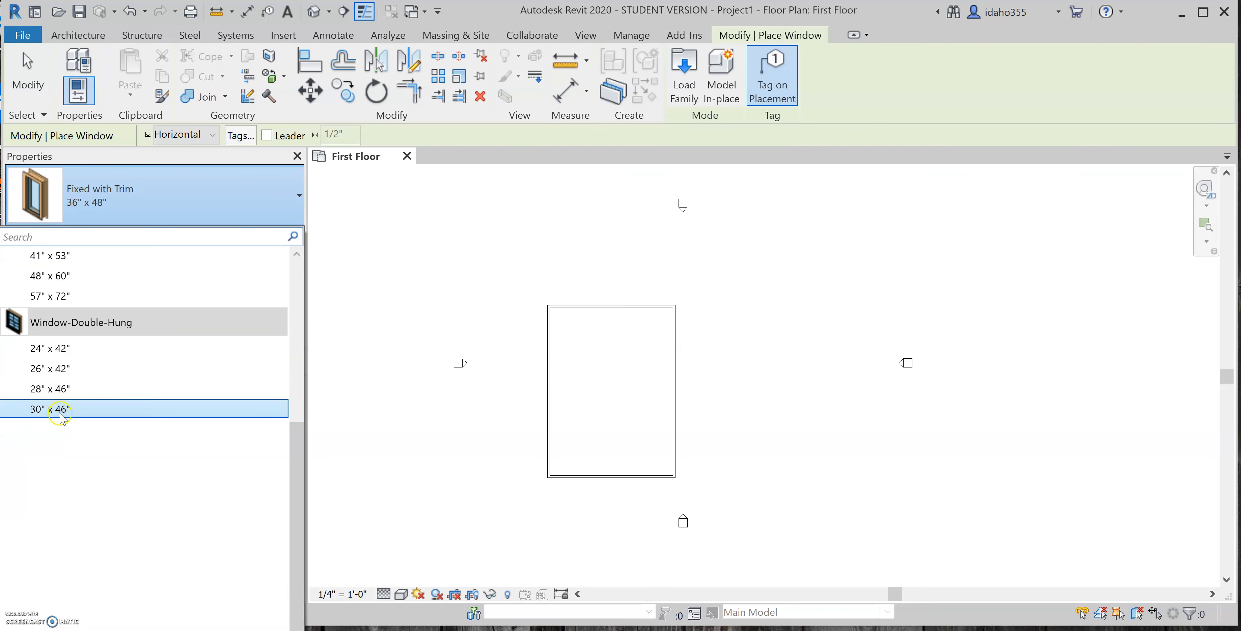
scroll(60, 417, up, 2)
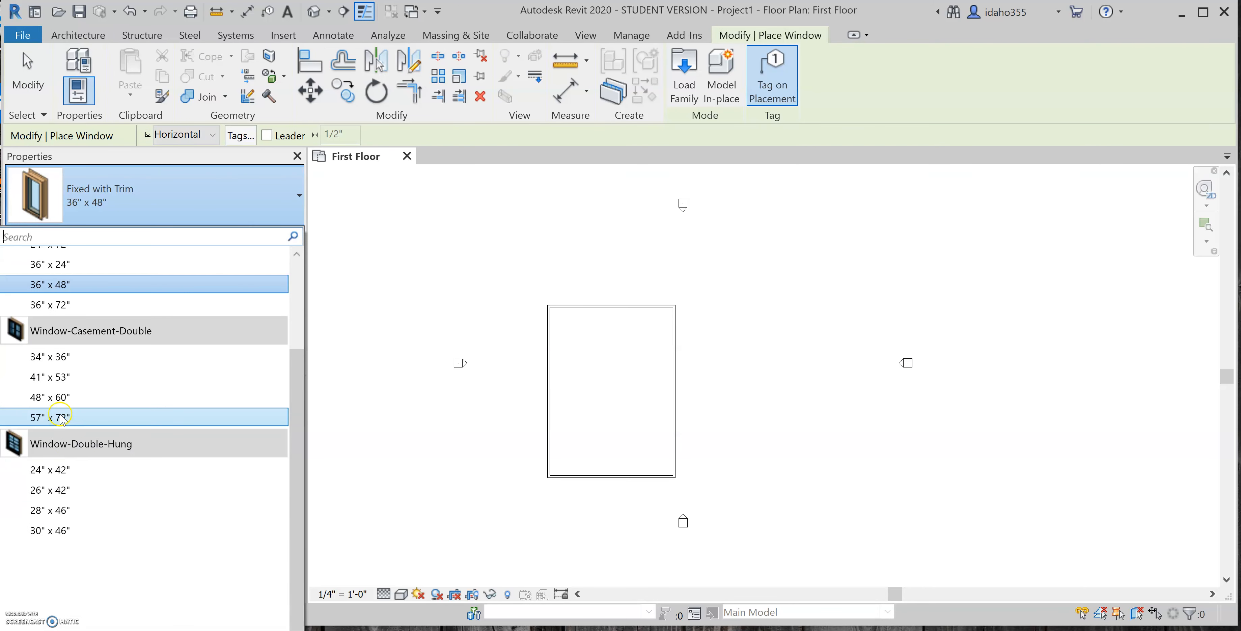
click(72, 531)
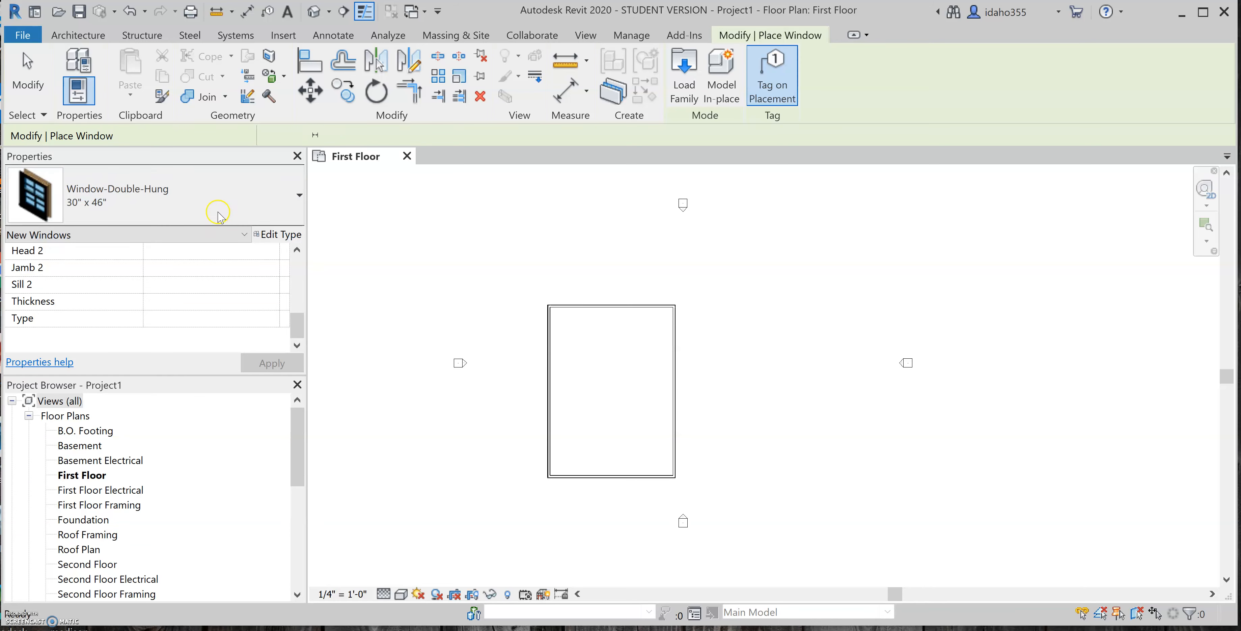
scroll(540, 294, up, 3)
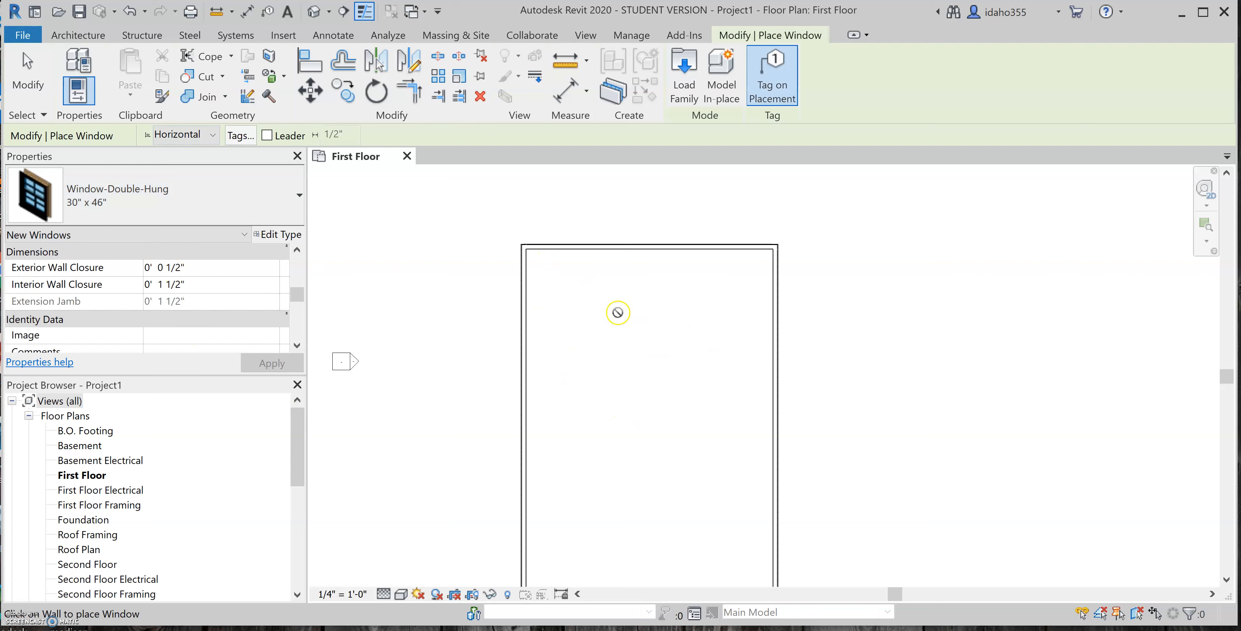
scroll(573, 209, up, 5)
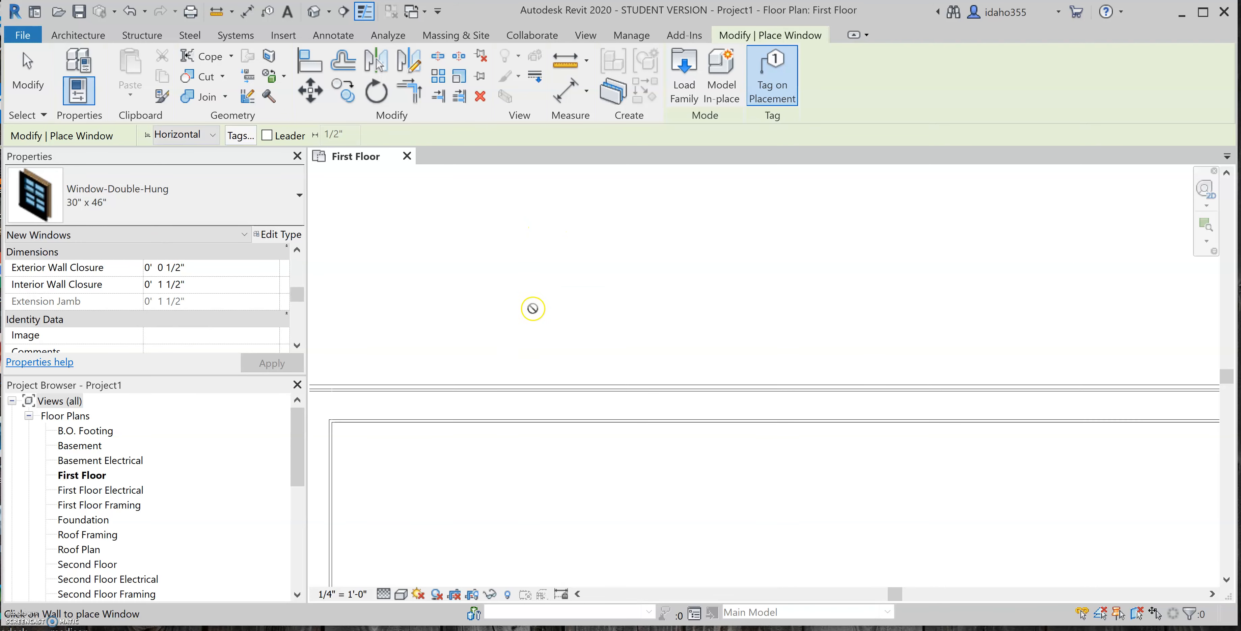
click(489, 385)
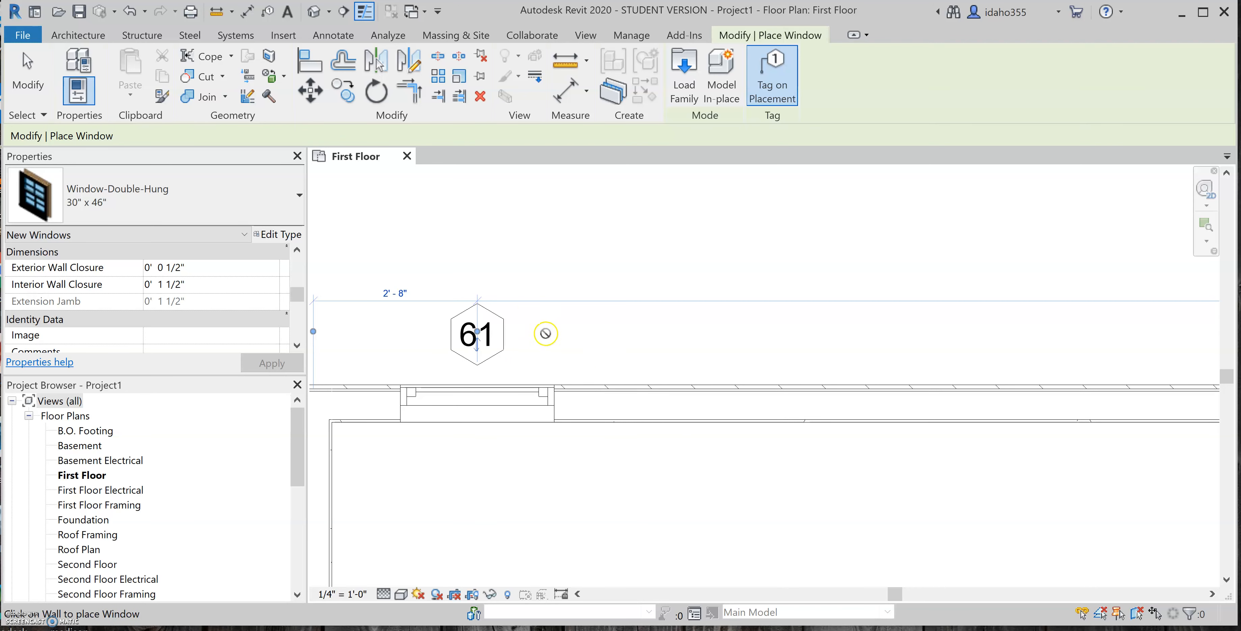
Step: Place two more tagged 30" x 46" double-hung windows in the upper wall, each about 3'-9" from the previous window
scroll(597, 346, down, 5)
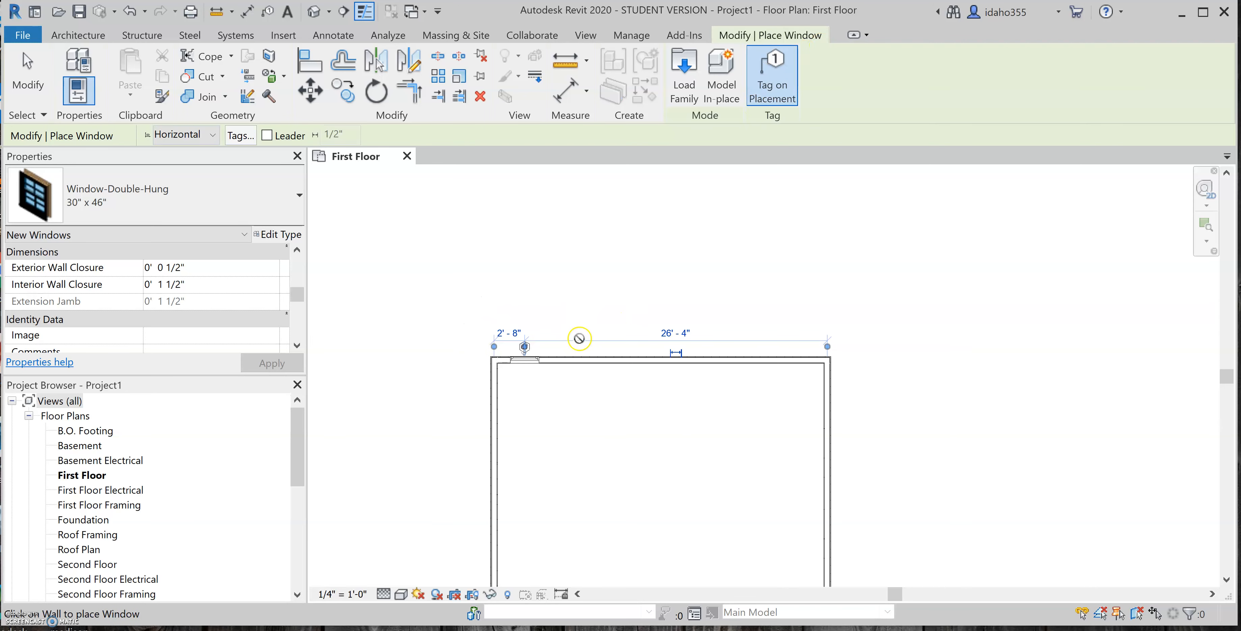
scroll(579, 338, up, 5)
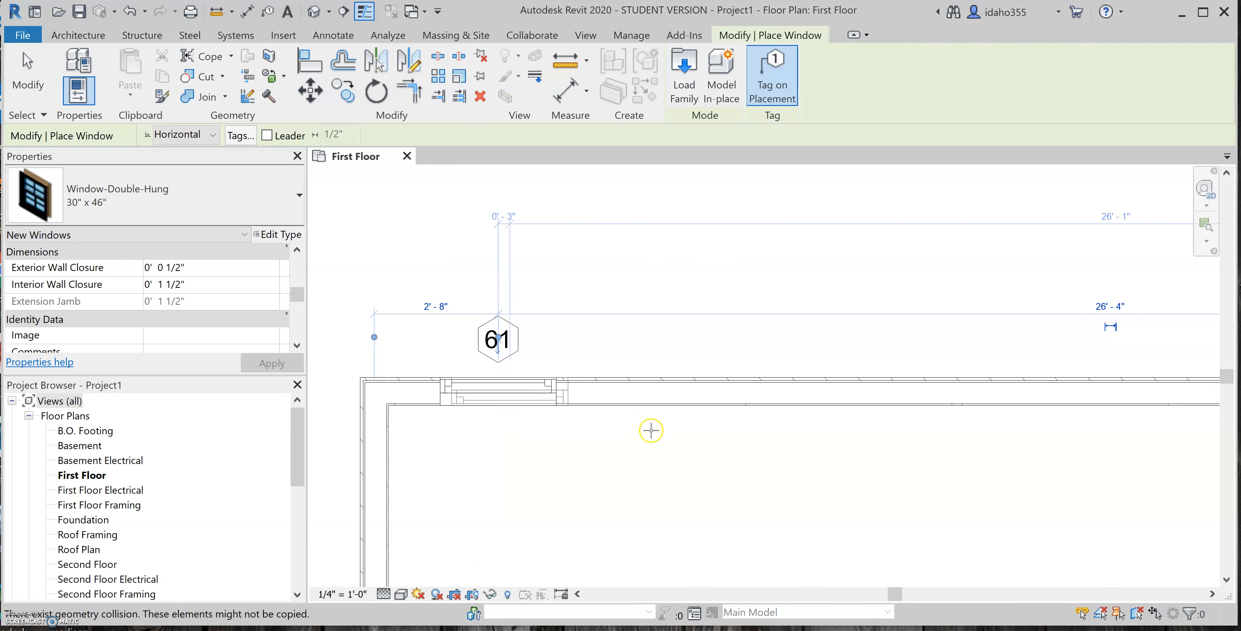
click(784, 77)
click(784, 77)
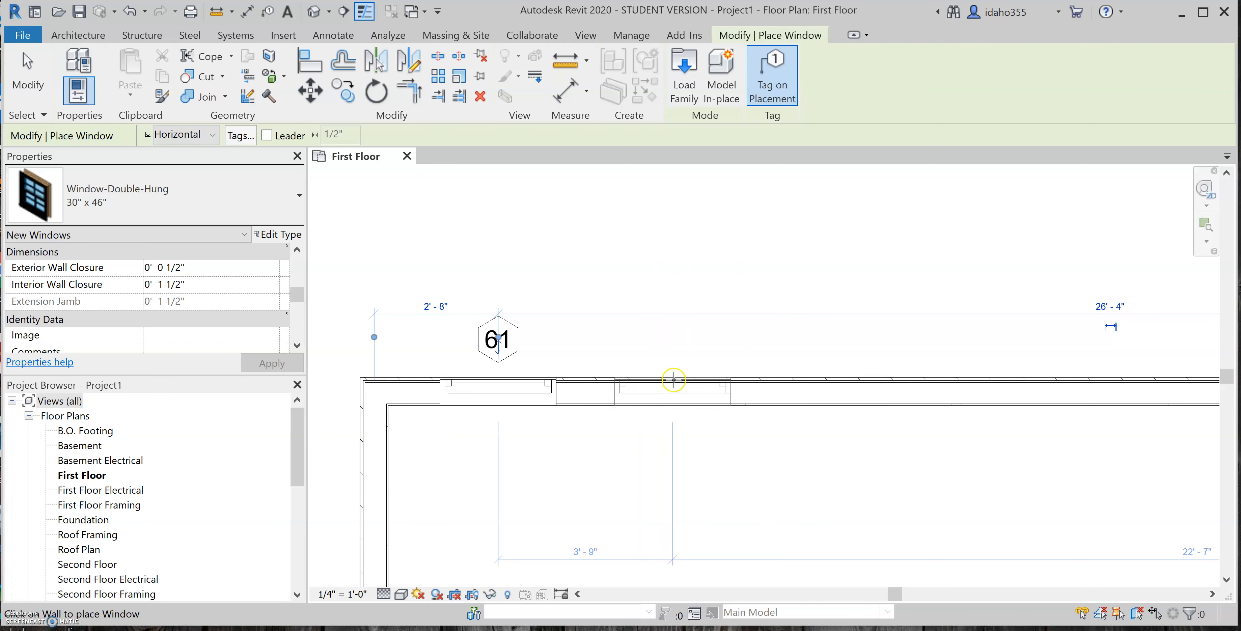
click(674, 380)
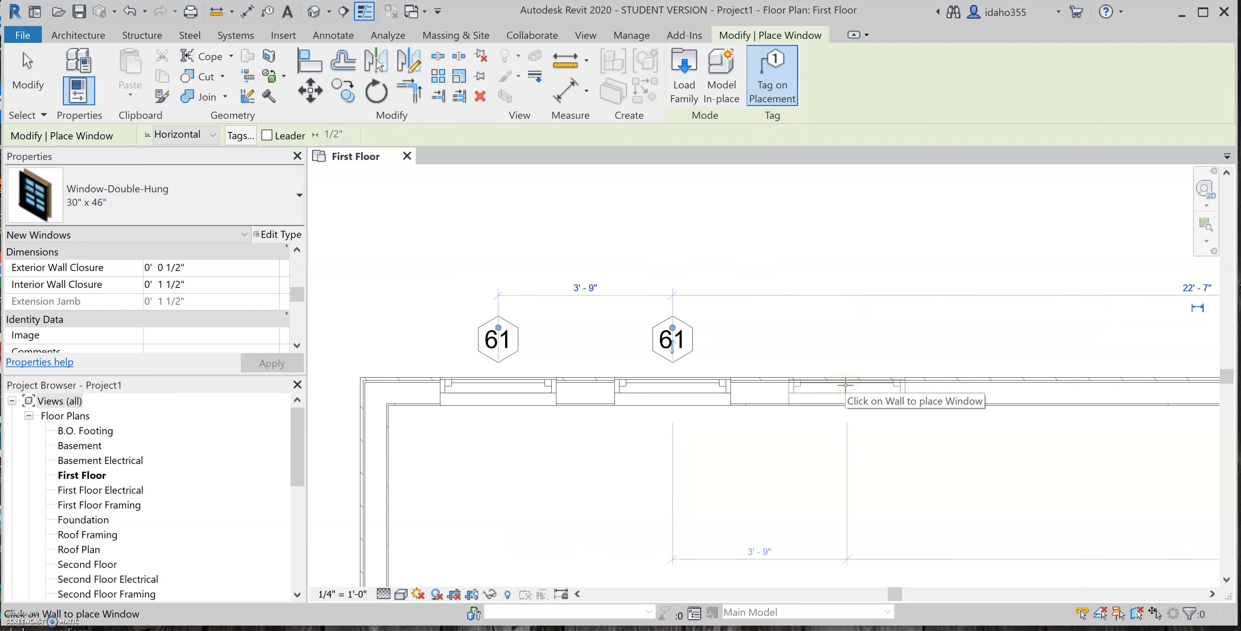
click(847, 385)
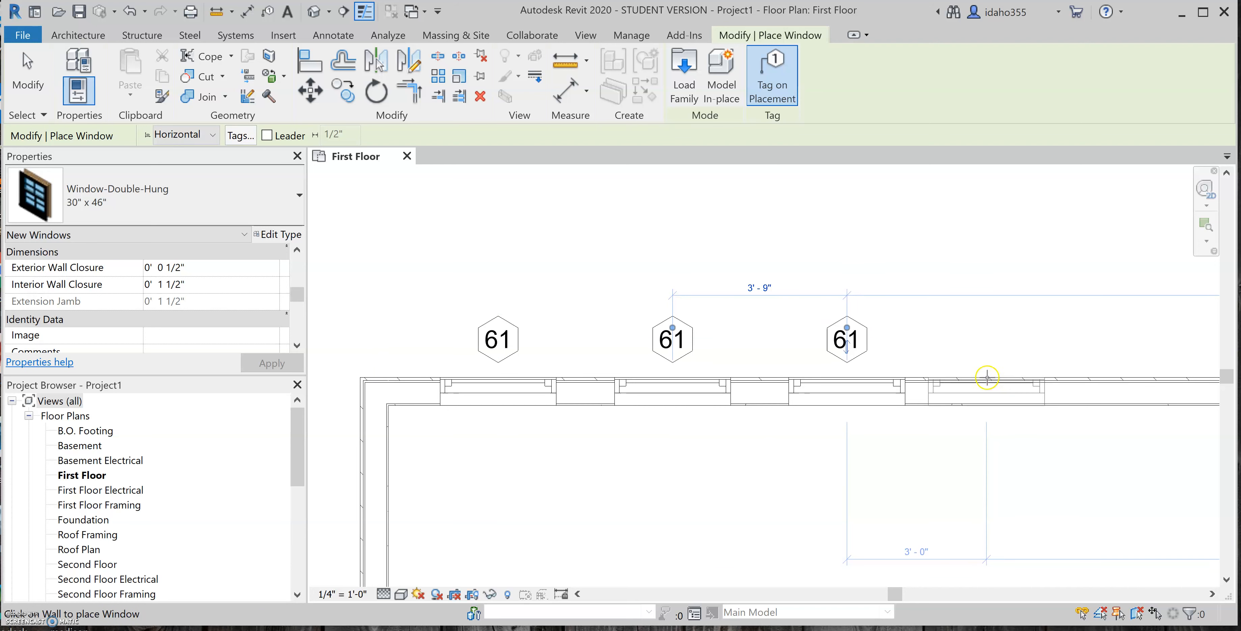
Step: Turn off tagging on placement and place a fourth double-hung window about 4'-0" from the third in the upper wall
click(778, 72)
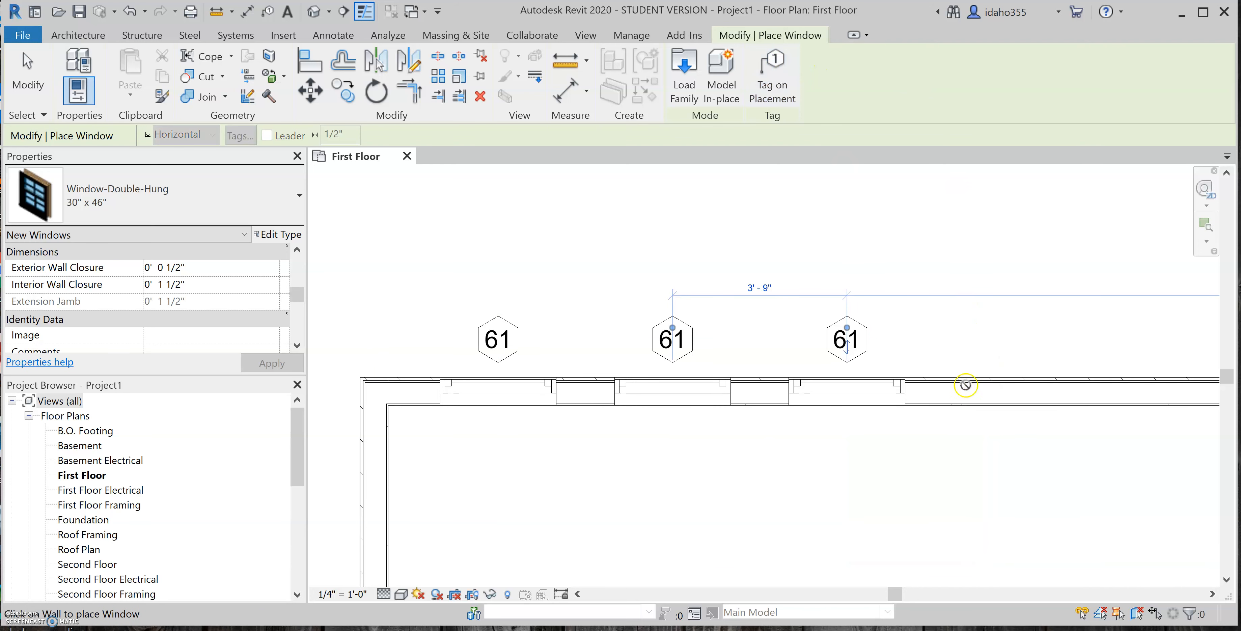
click(1032, 387)
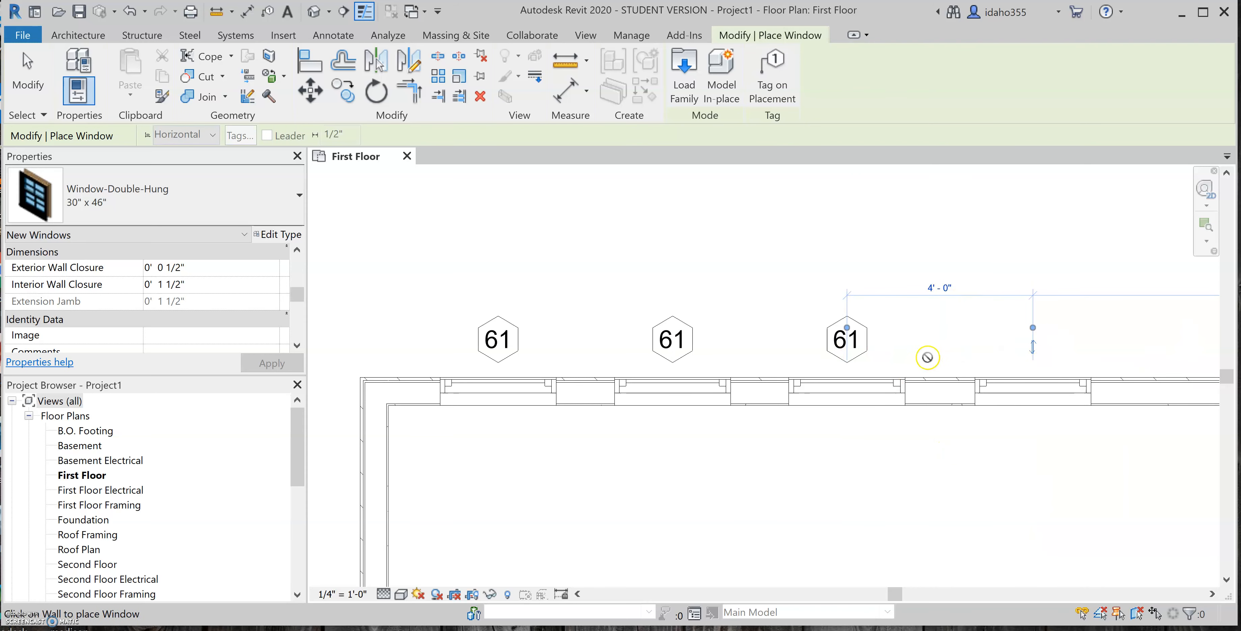
scroll(513, 382, down, 5)
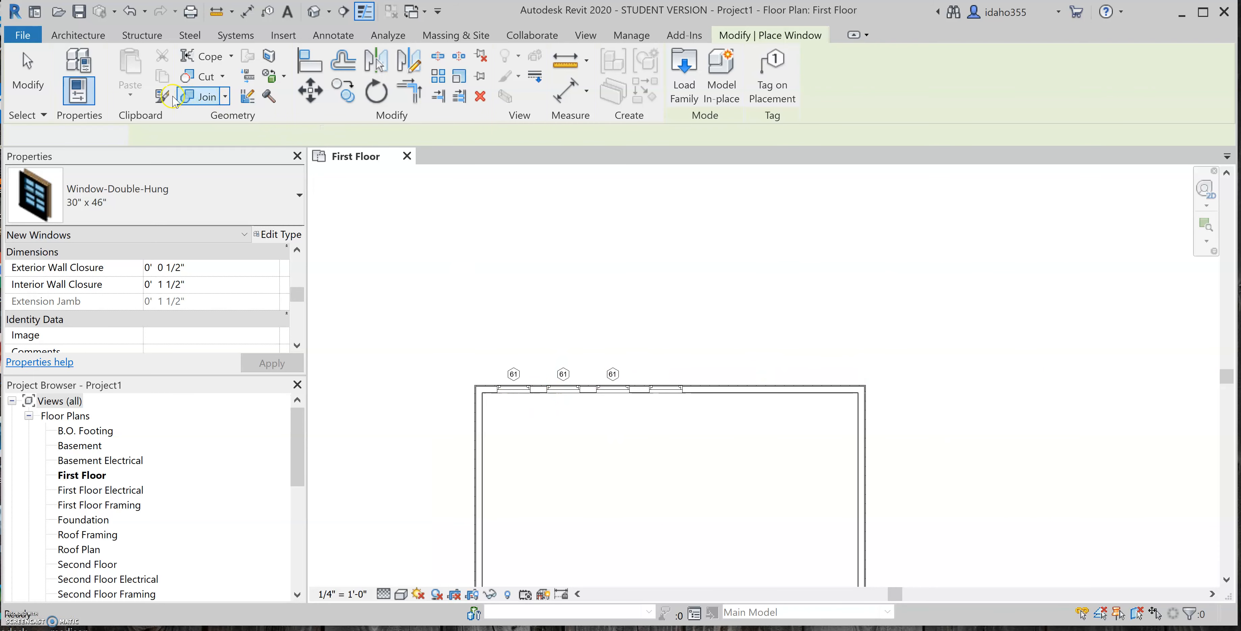
key(Escape)
key(Escape)
Step: Place an untagged Single-Flush 36" x 84" door swinging inward in the upper wall, about 4'-2" from the fourth window
click(107, 86)
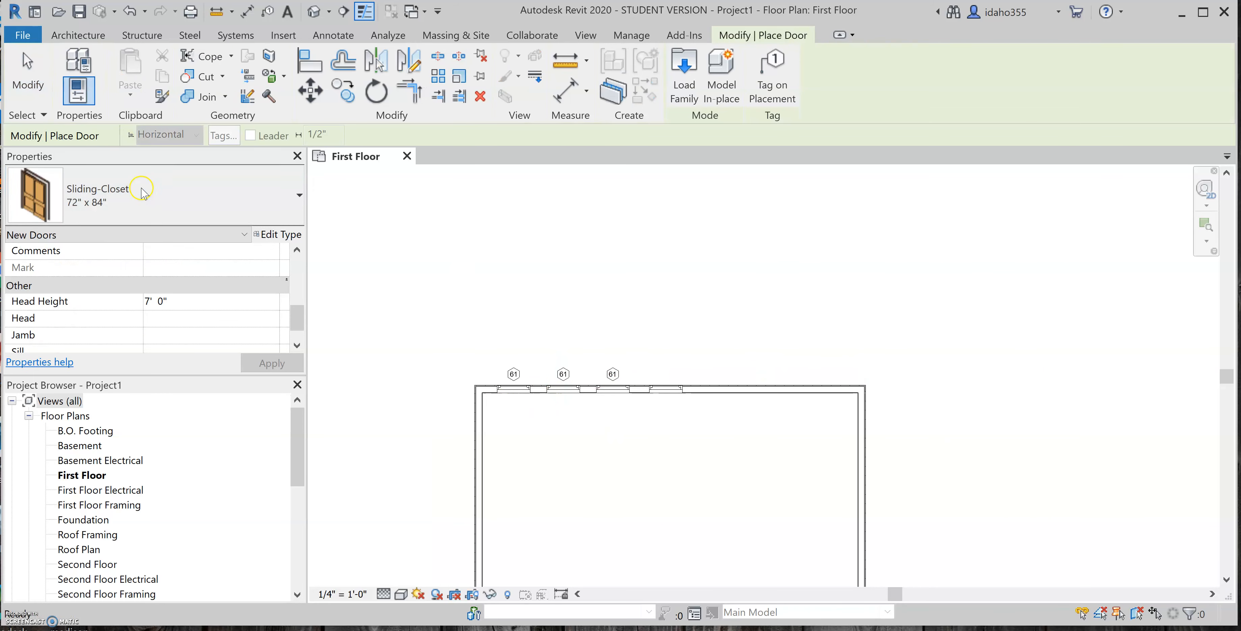
click(166, 219)
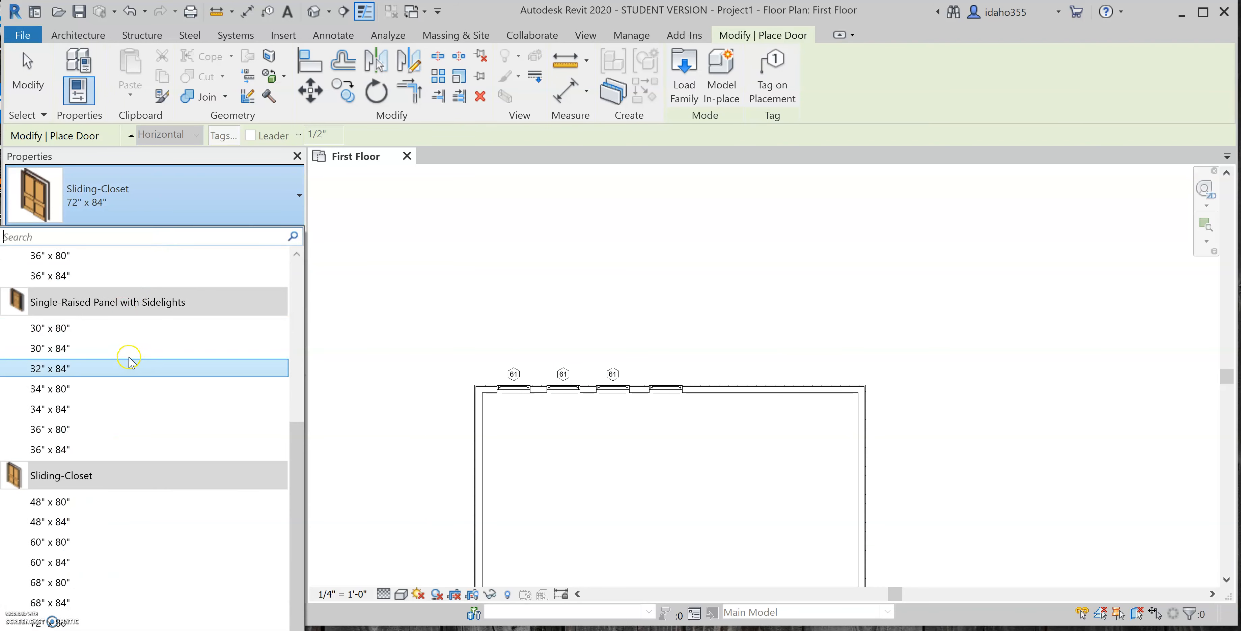
scroll(127, 360, up, 3)
scroll(135, 350, up, 2)
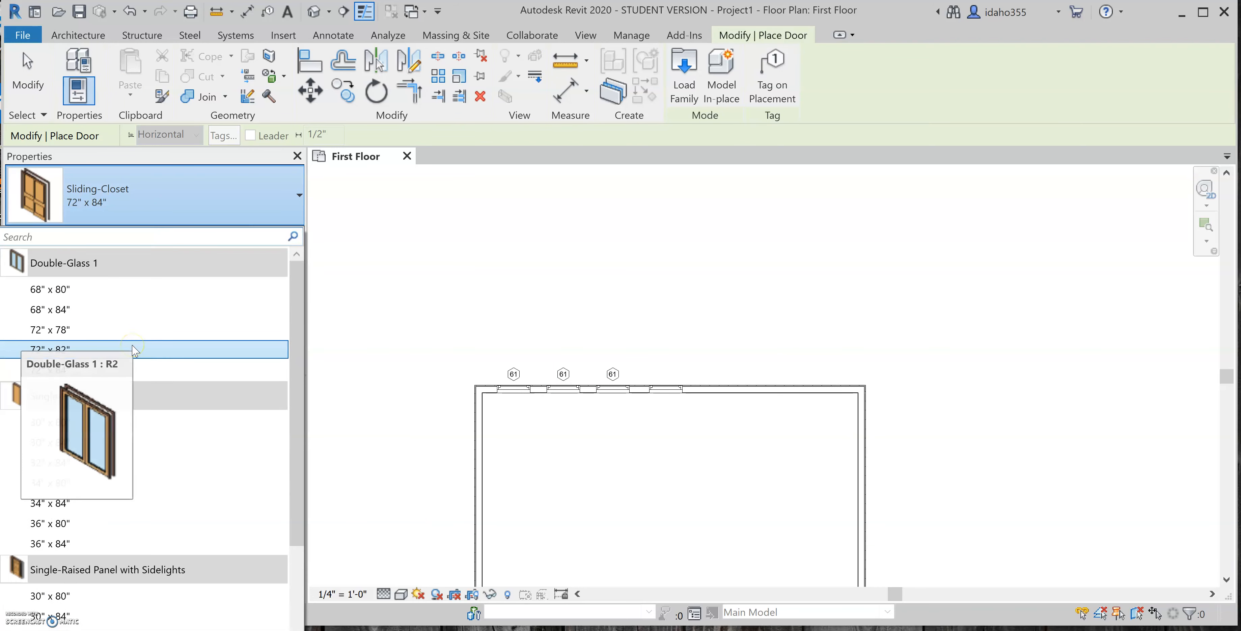
mouse_move(65, 430)
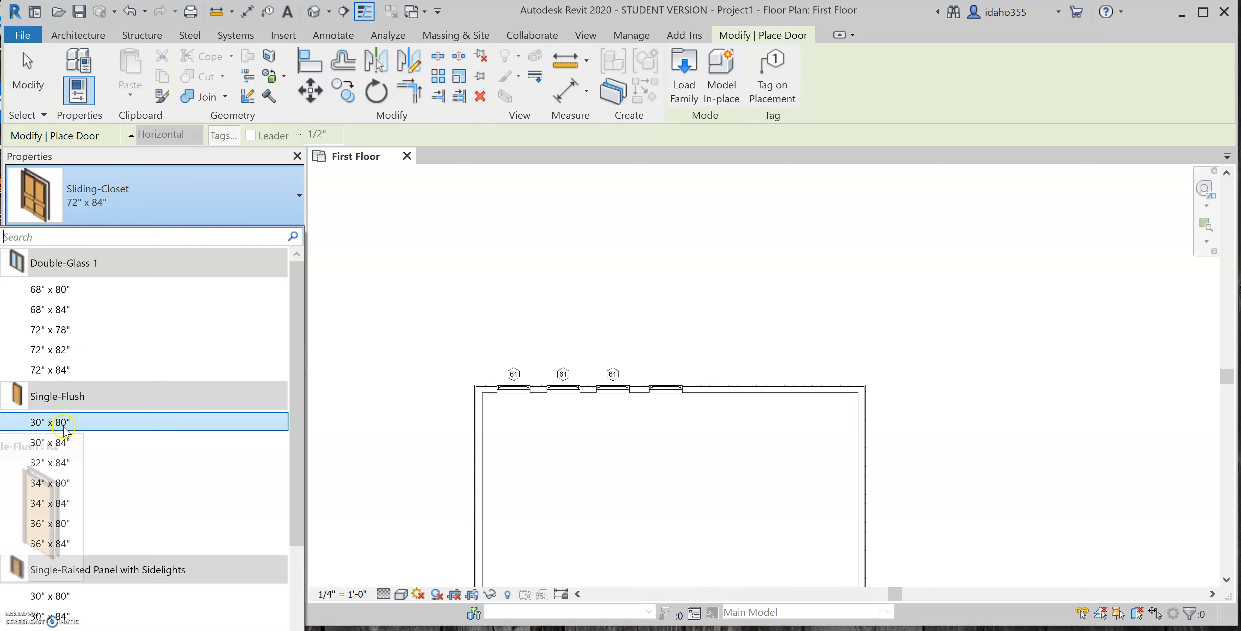
click(72, 545)
scroll(718, 387, up, 4)
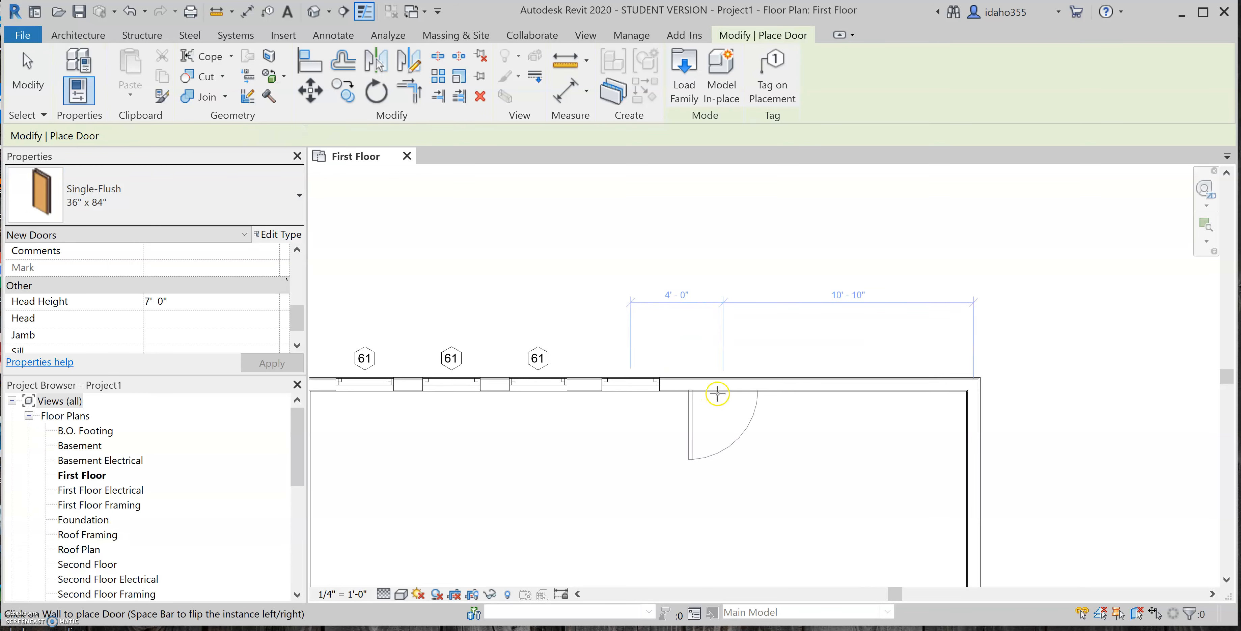
click(734, 381)
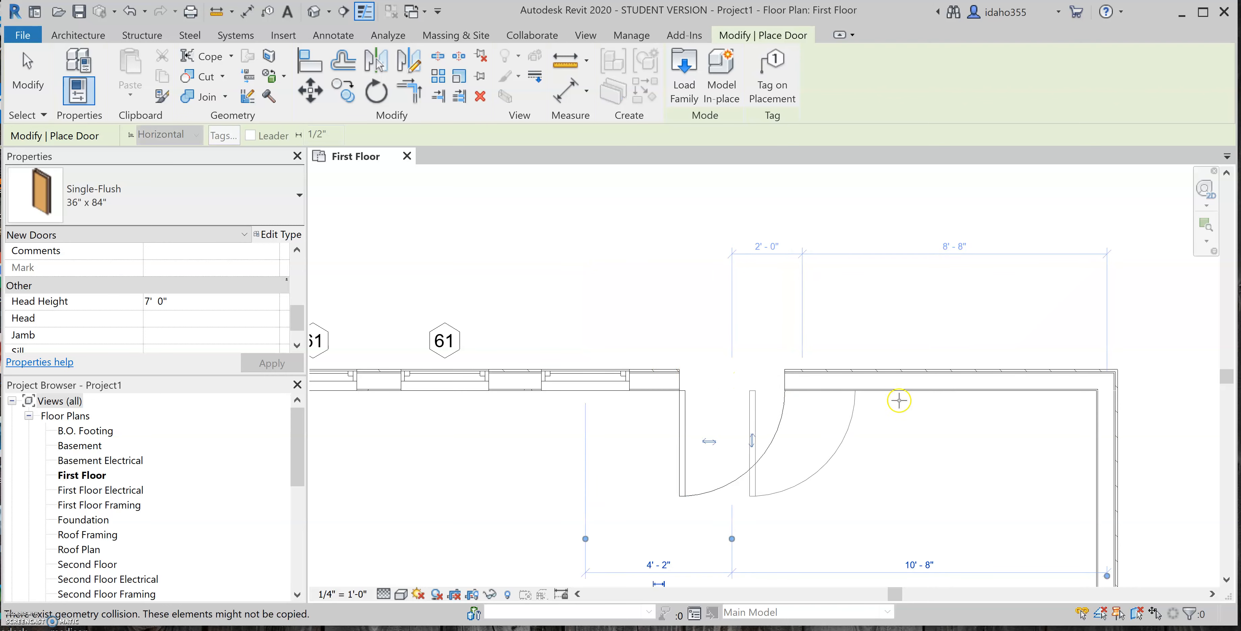
scroll(867, 396, down, 2)
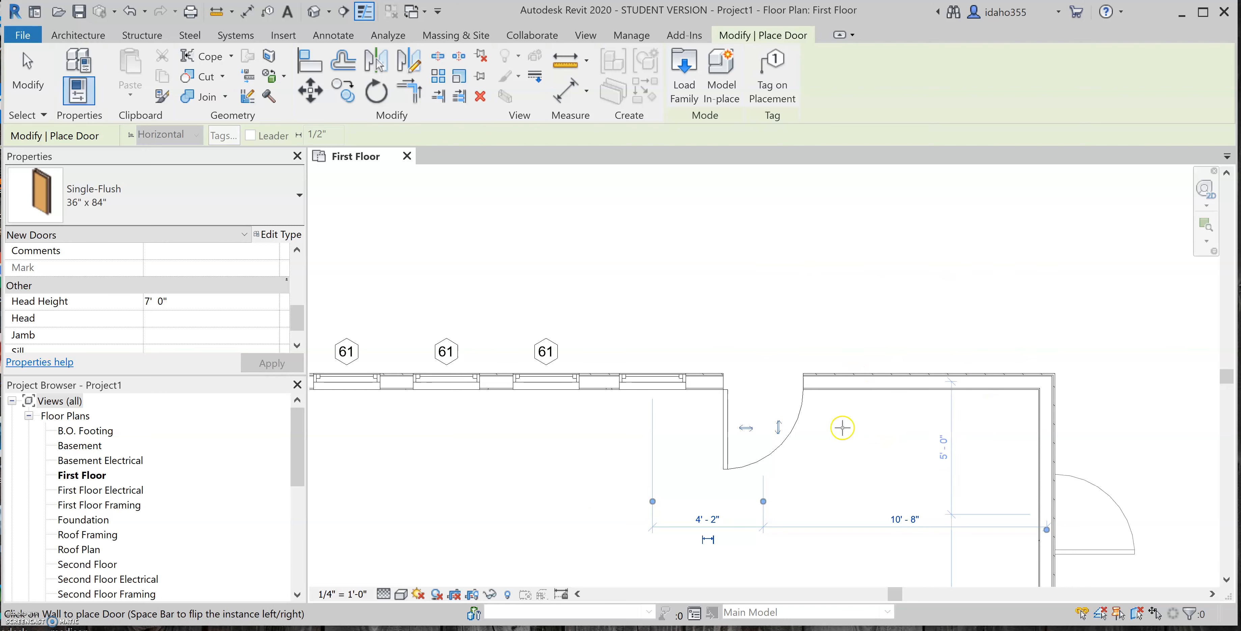
Step: Place an untagged Double-Glass 1 72" x 84" door in the upper wall, about 6'-2" from the single door and swinging inward
click(227, 200)
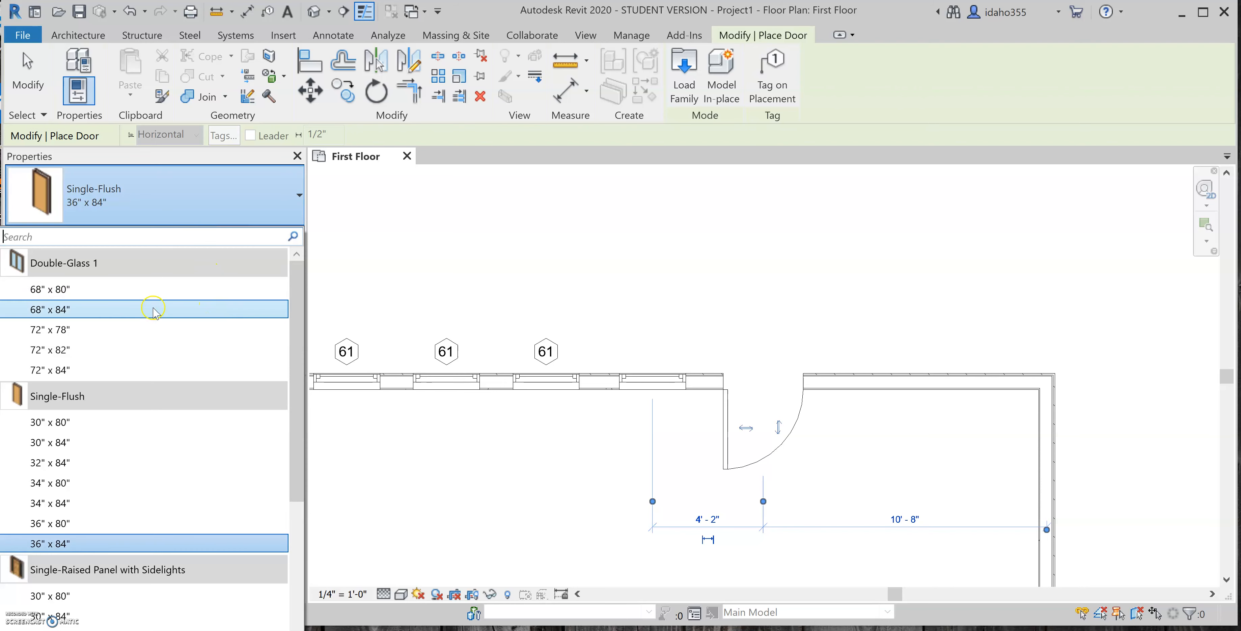
key(Escape)
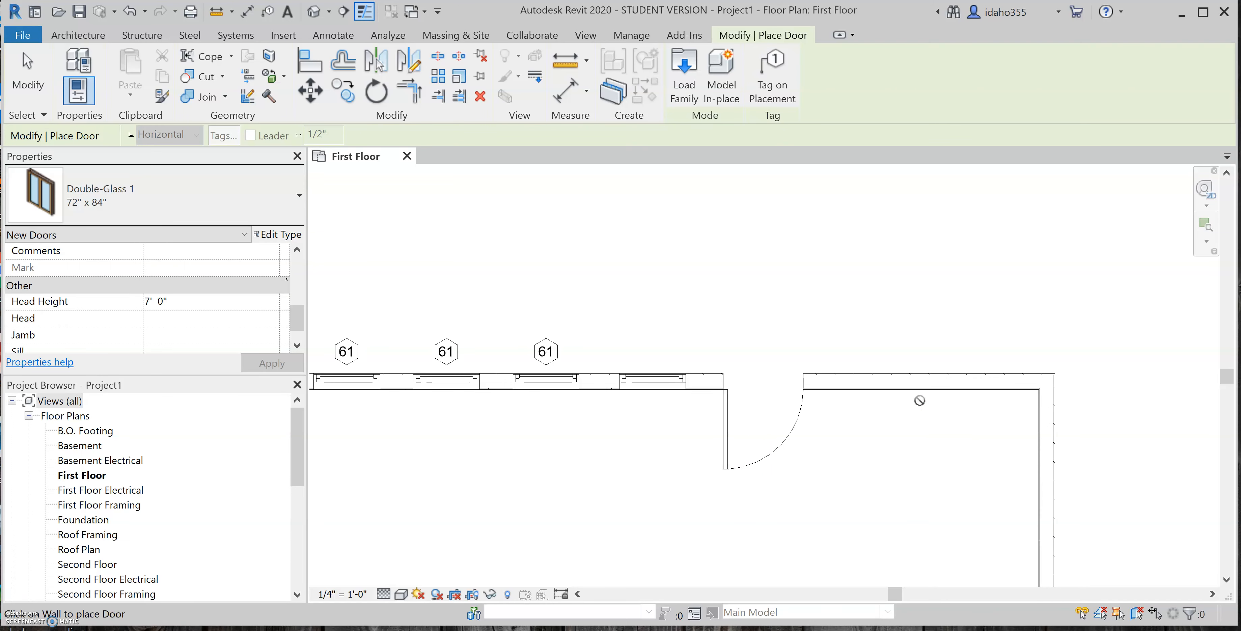
click(921, 389)
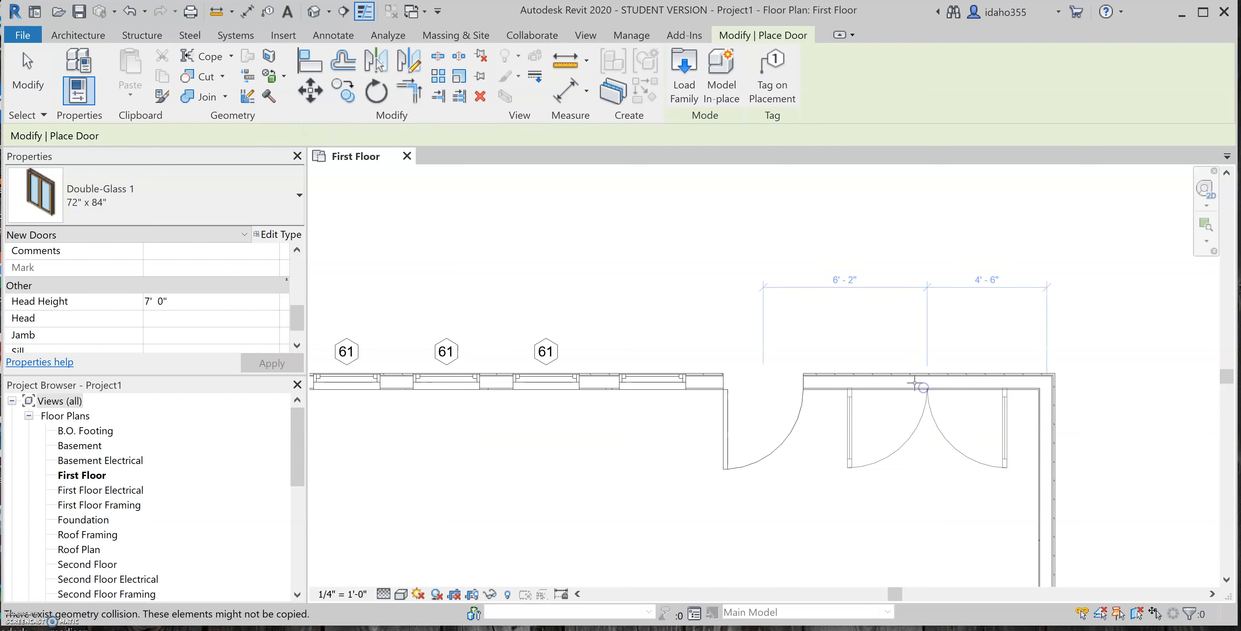
key(Escape)
key(Escape)
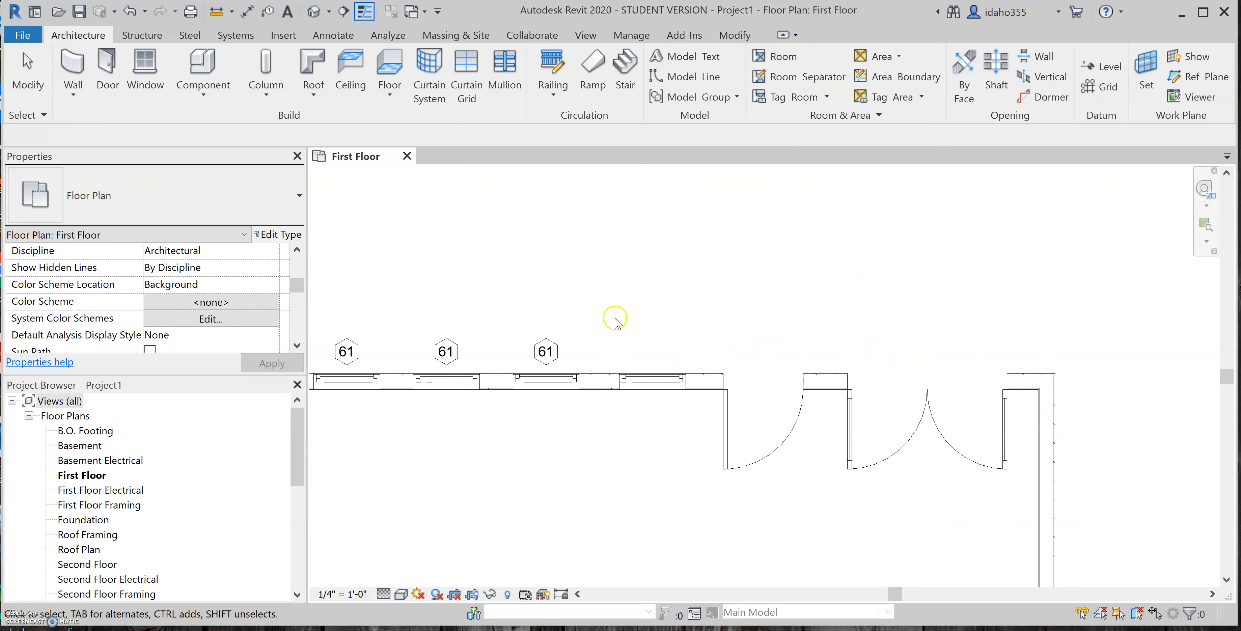
Step: Turn on tagging on placement and place a Double-Glass 1 72" x 84" door in the right wall, about 8'-6" from the upper wall
scroll(660, 337, down, 3)
scroll(659, 325, up, 2)
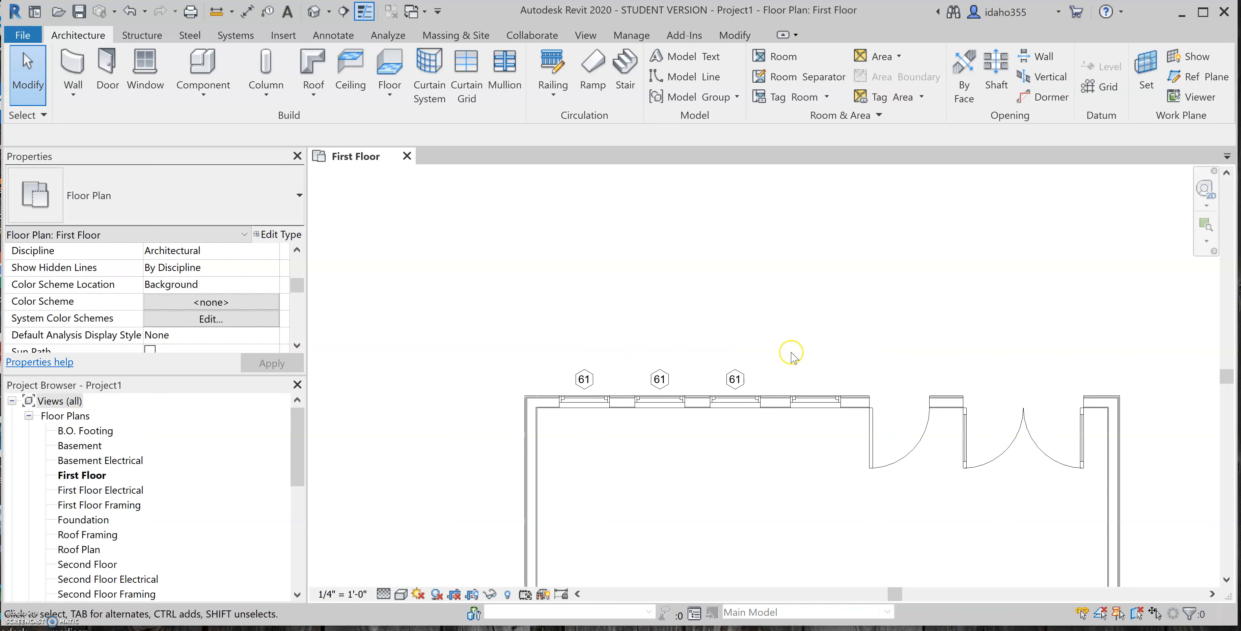
click(1058, 407)
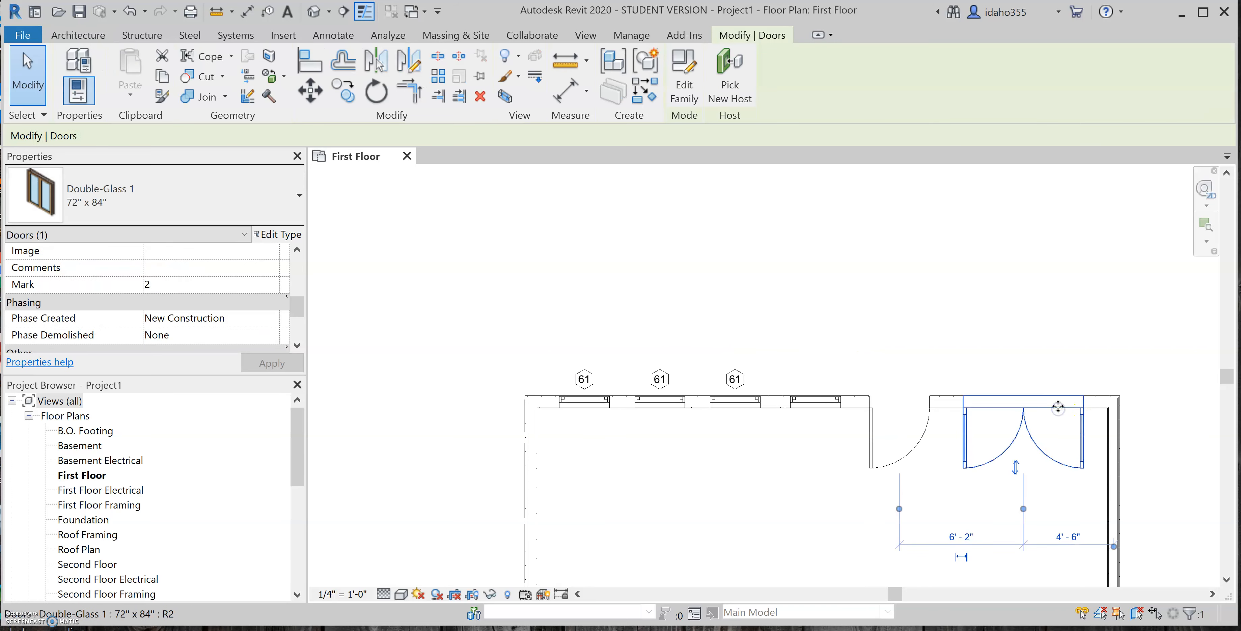
key(d)
key(r)
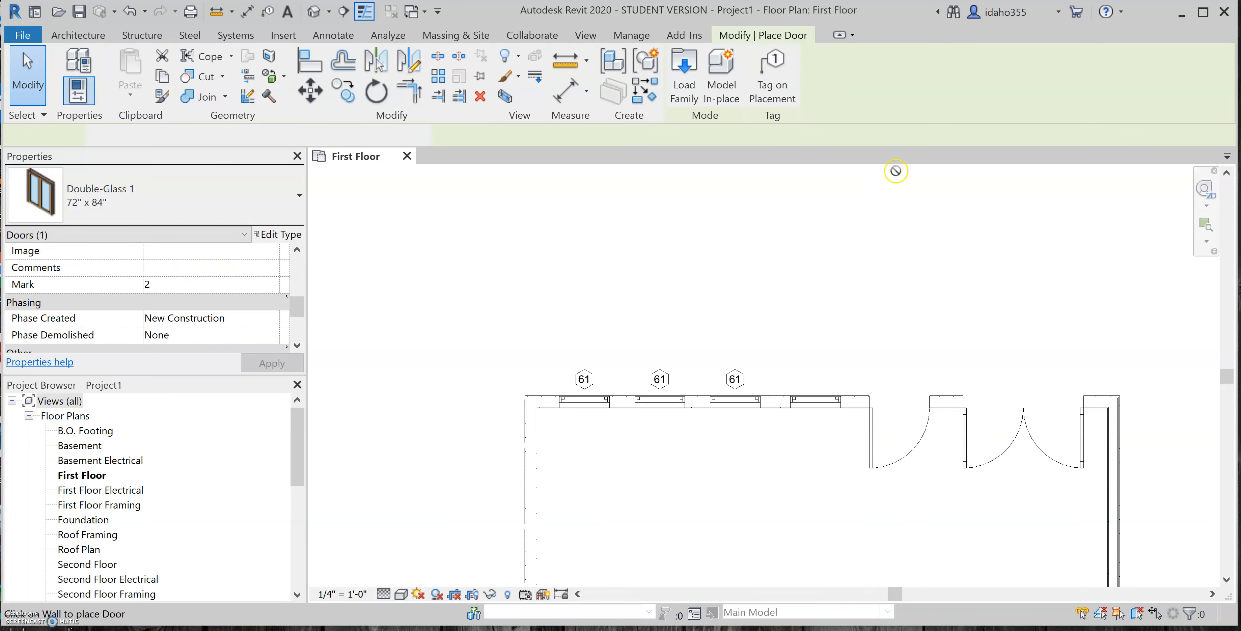
click(771, 87)
scroll(568, 332, down, 3)
scroll(637, 332, up, 1)
scroll(723, 392, up, 2)
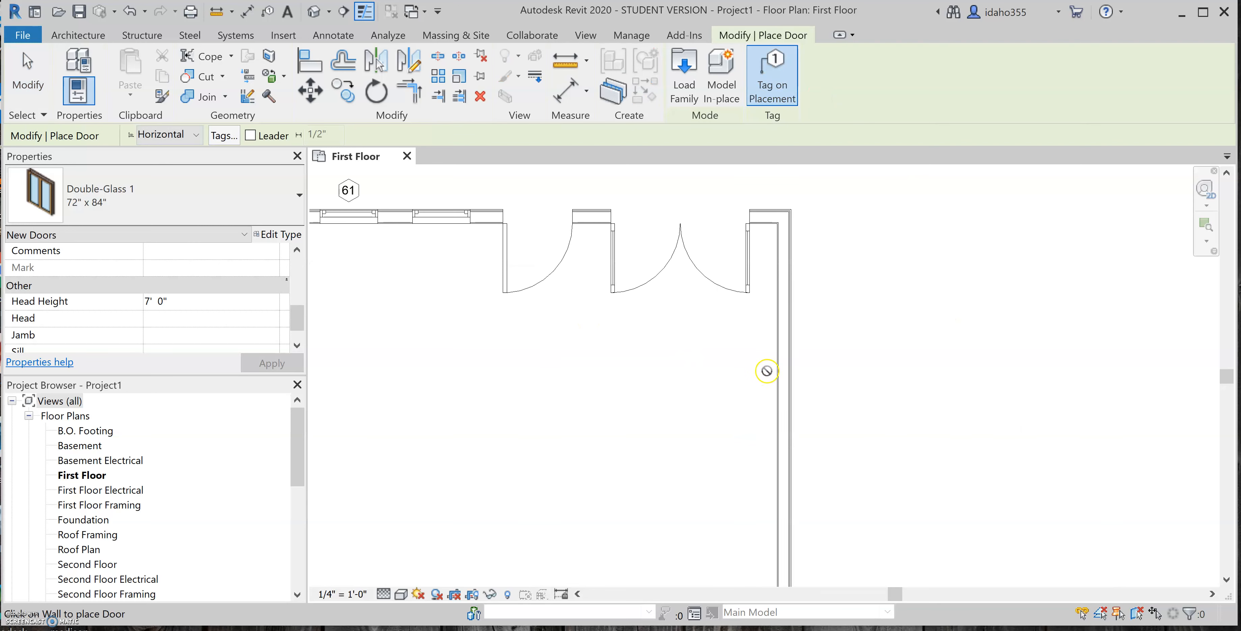
click(784, 411)
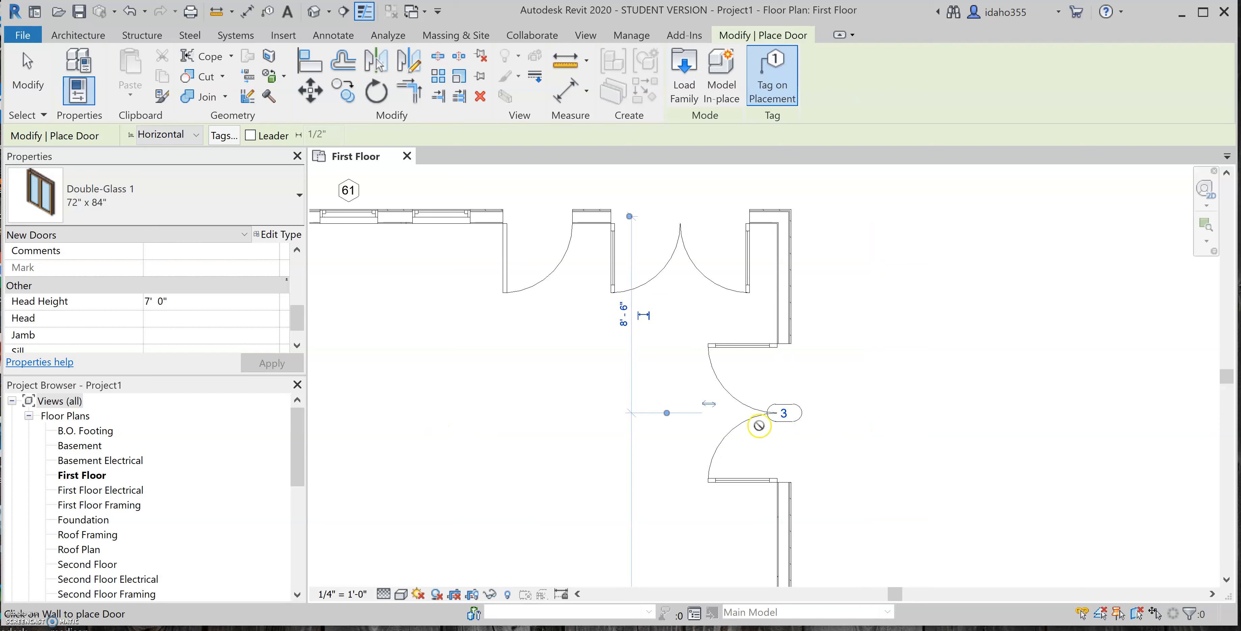
Step: Move the right wall's door tag slightly outward, clear of the double door's swing
key(Escape)
scroll(812, 420, up, 3)
click(817, 419)
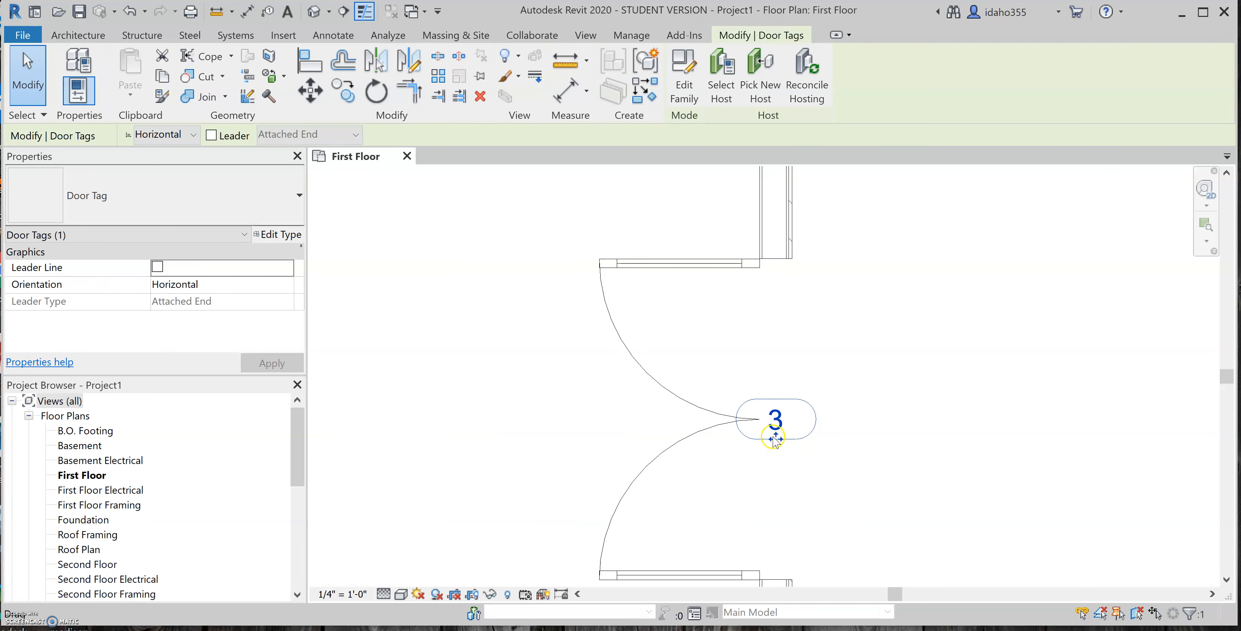
drag(774, 439, 807, 441)
click(882, 363)
scroll(779, 470, down, 2)
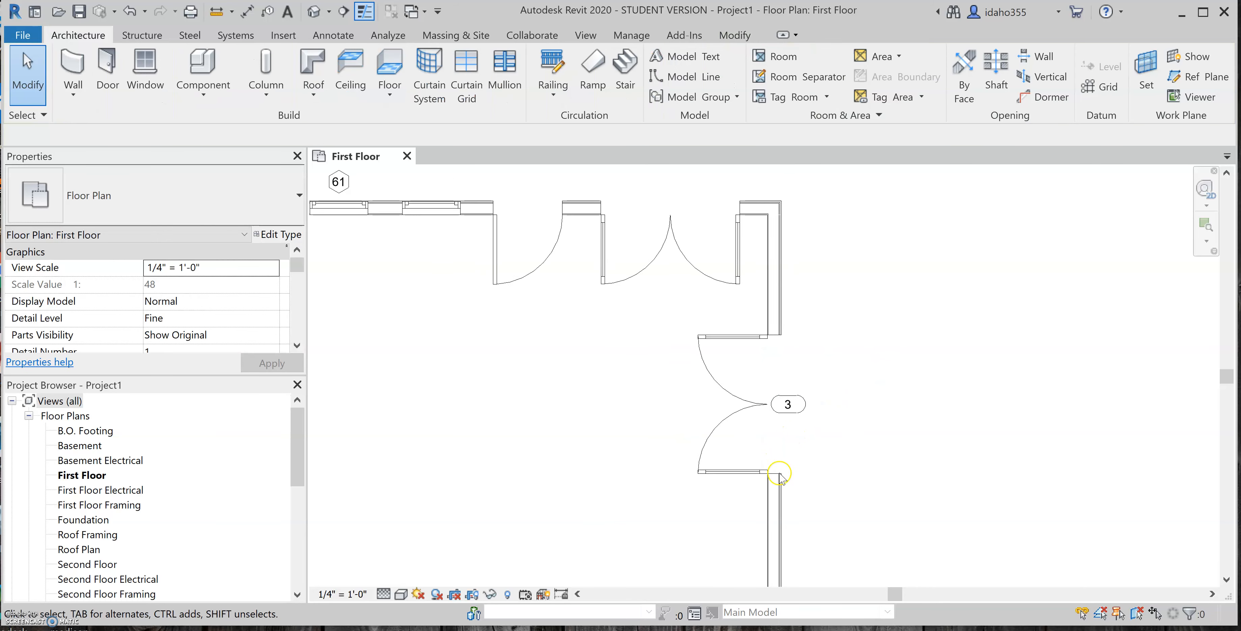
scroll(779, 470, down, 1)
scroll(716, 288, down, 3)
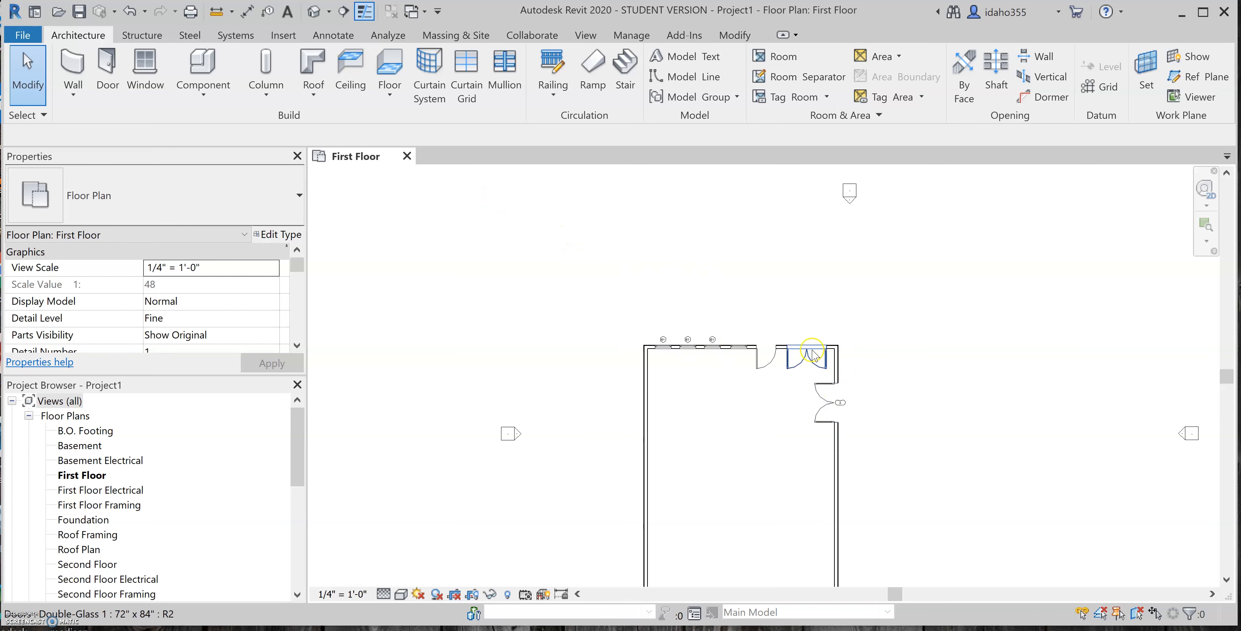
Step: Open the type properties of the upper wall's Double-Glass 1 door and examine its materials and dimensions
click(806, 357)
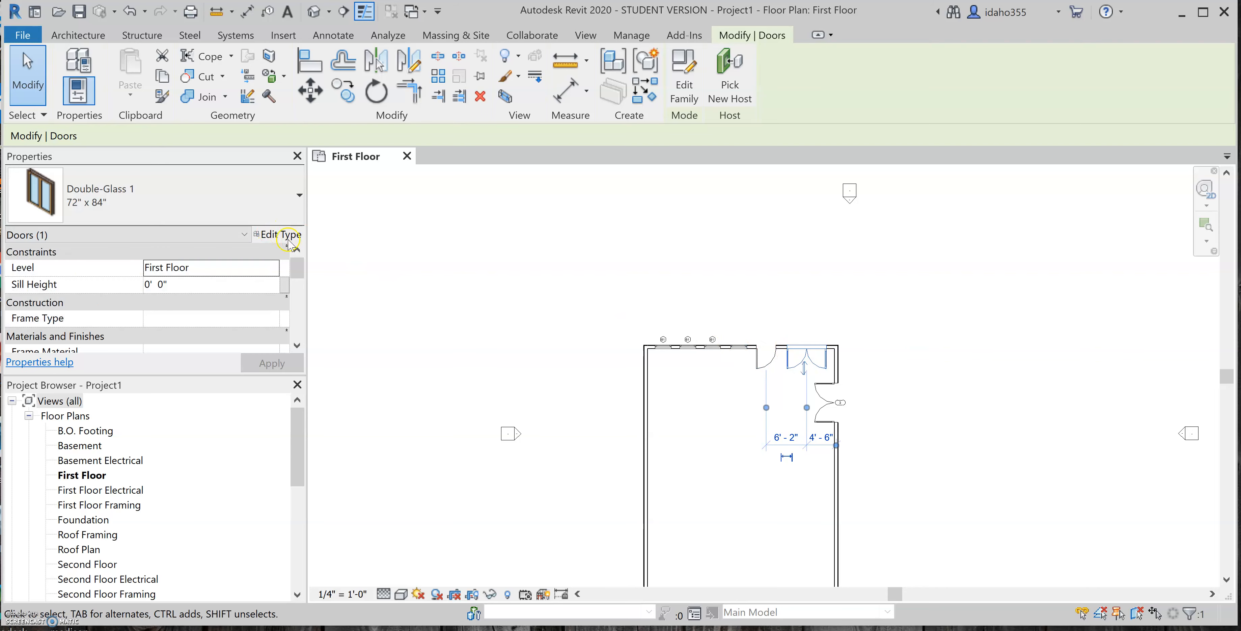
click(269, 236)
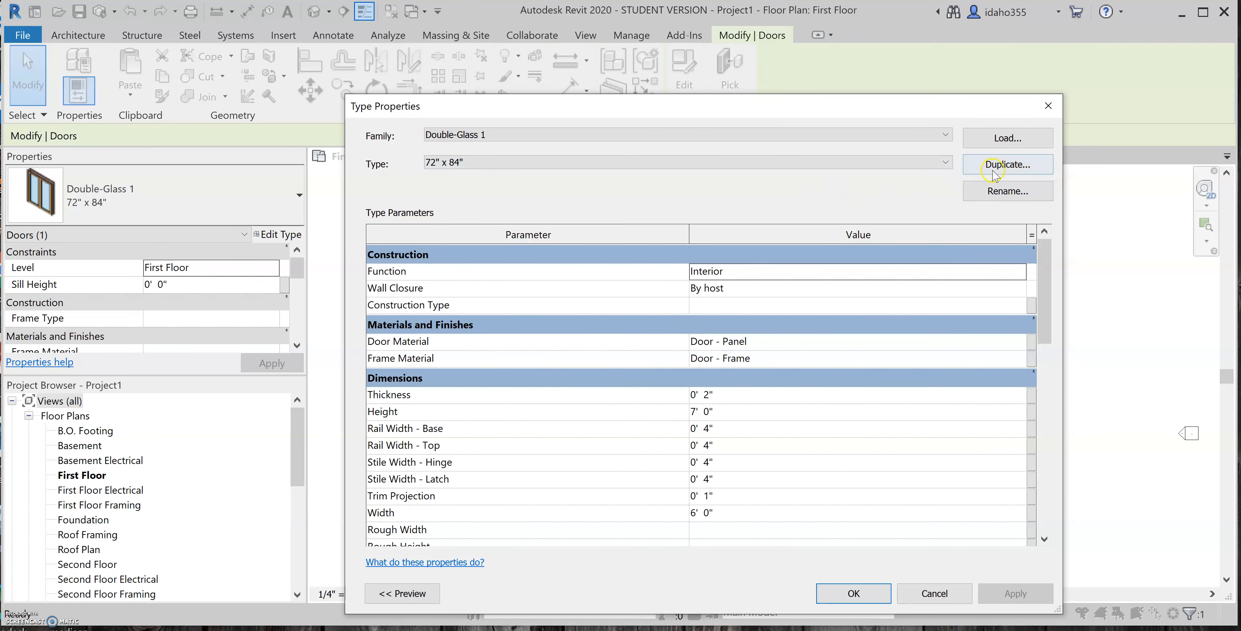
click(731, 172)
click(754, 344)
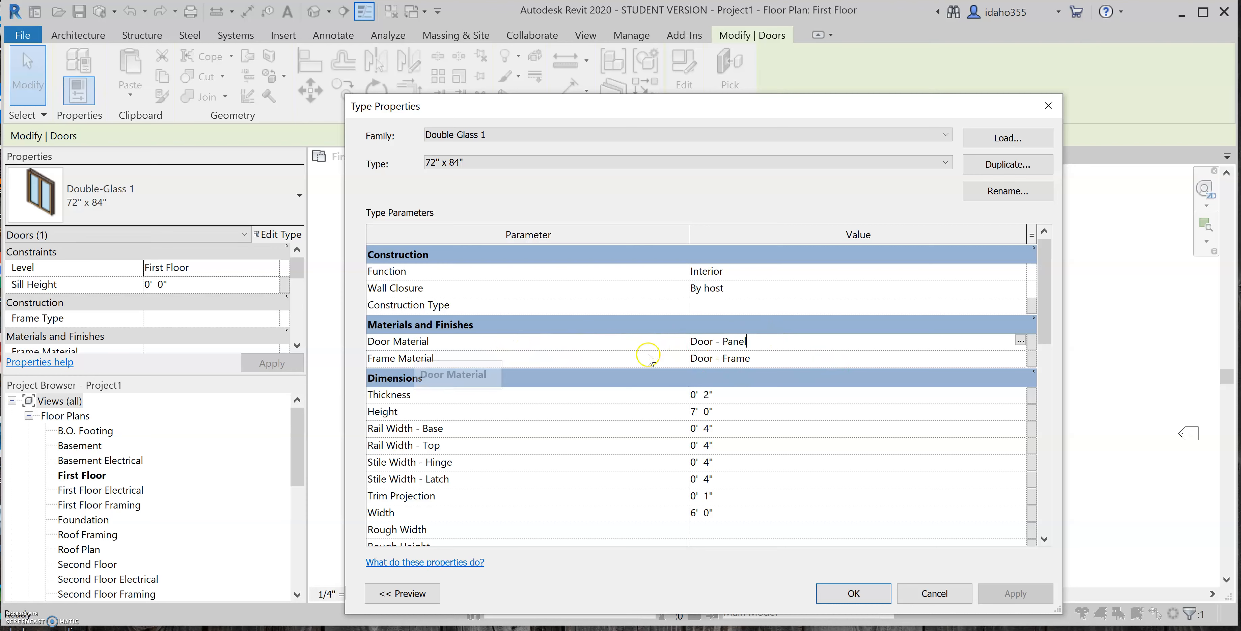
scroll(607, 444, down, 2)
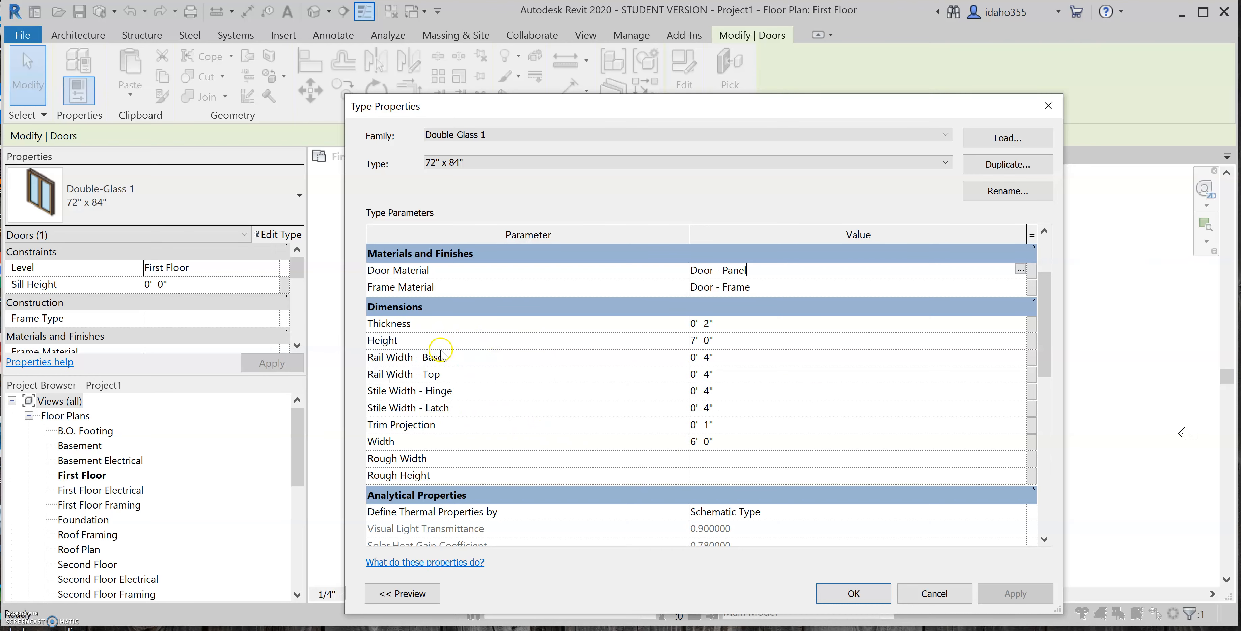
scroll(592, 410, down, 5)
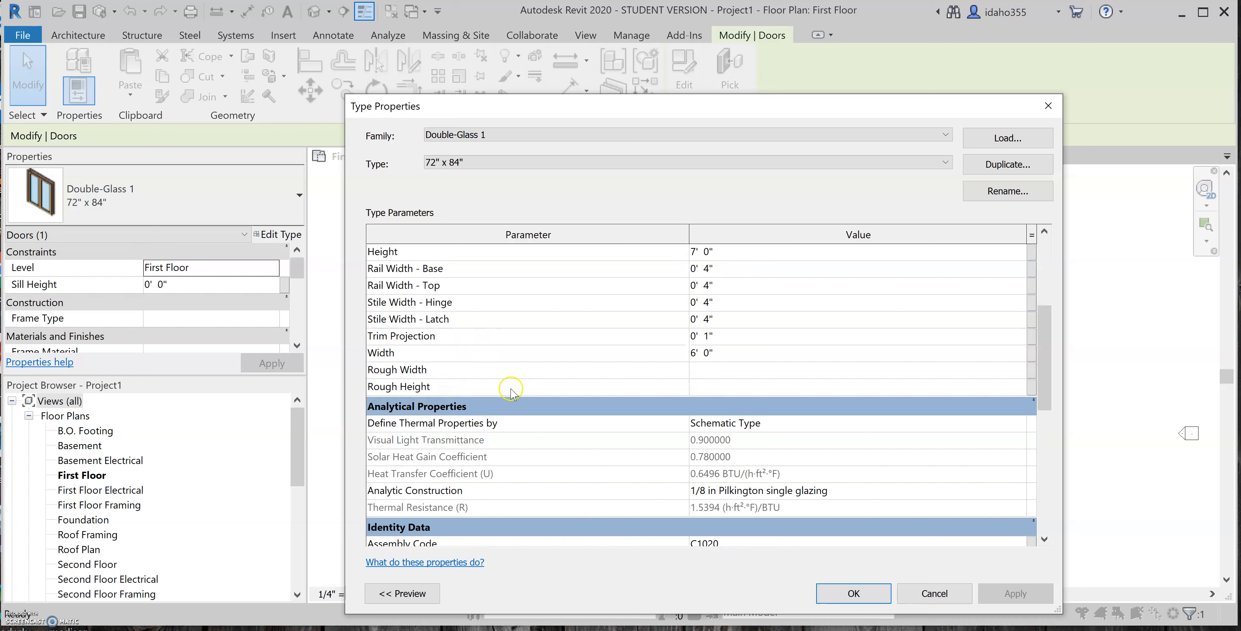
scroll(557, 409, up, 7)
scroll(592, 409, up, 1)
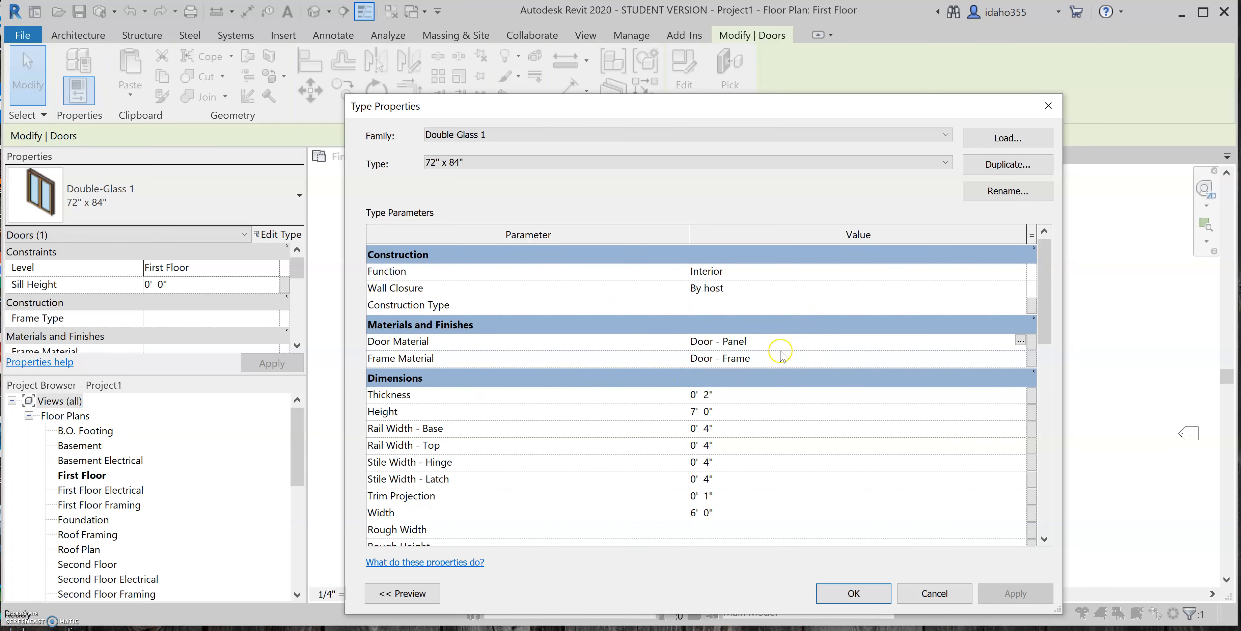
Step: Browse the materials available for the door's Door Material parameter, keeping the current one, and close the door's type properties
click(1020, 341)
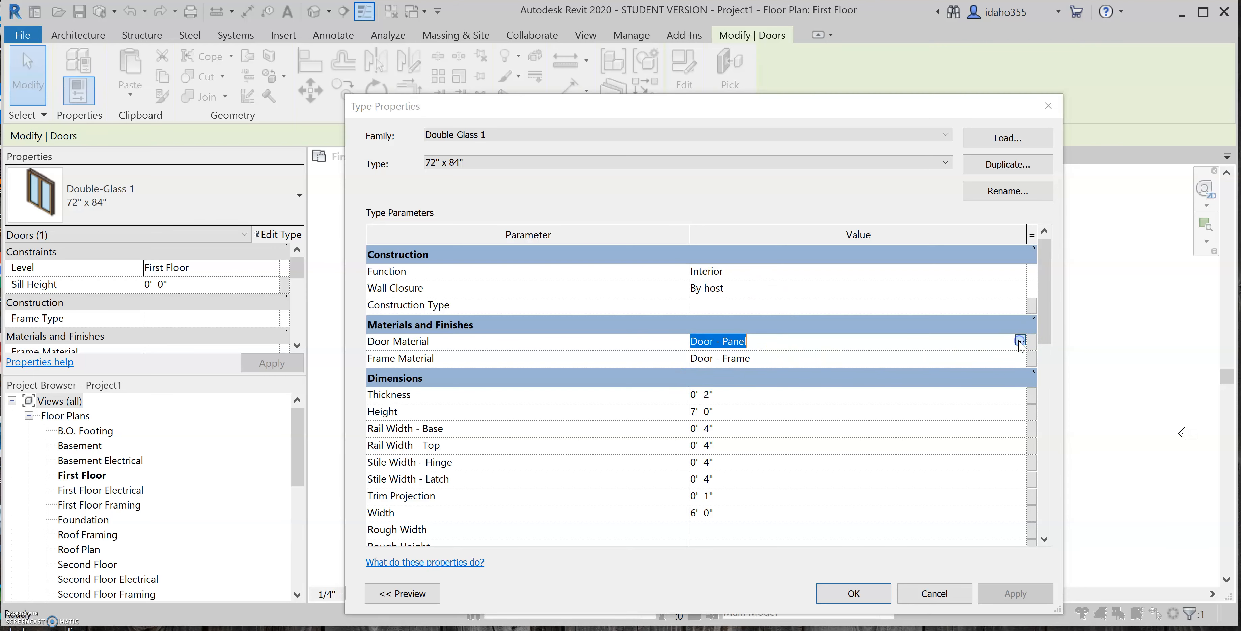
click(504, 159)
scroll(600, 294, up, 5)
scroll(600, 294, down, 2)
scroll(600, 294, down, 3)
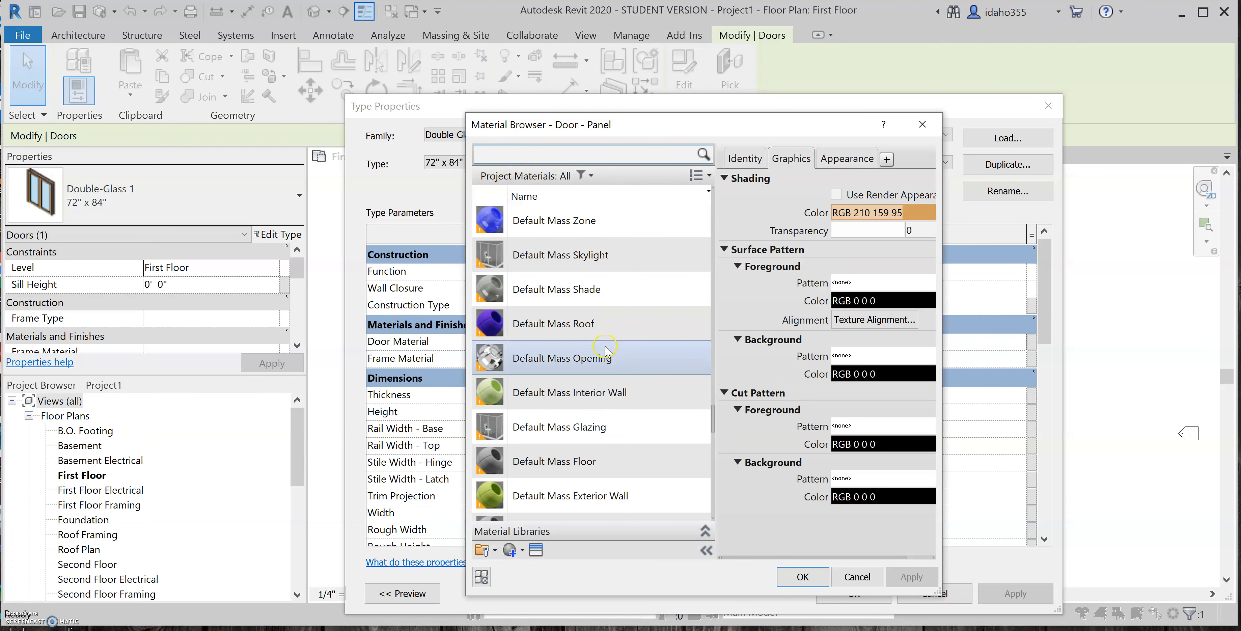
click(804, 576)
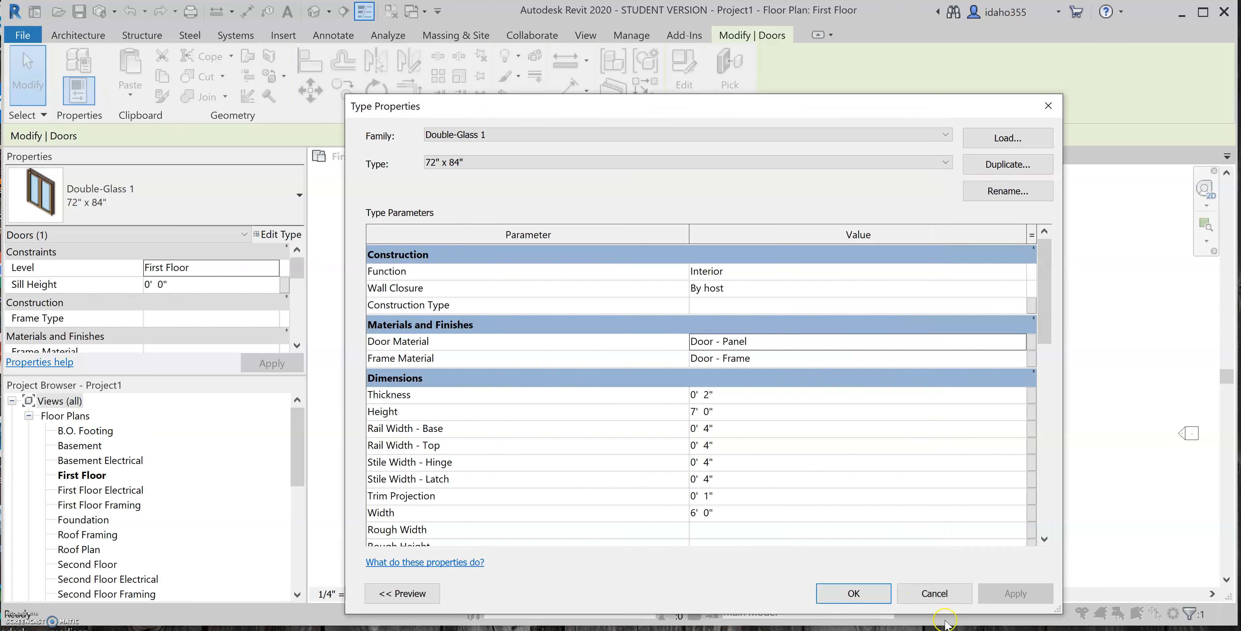
click(852, 593)
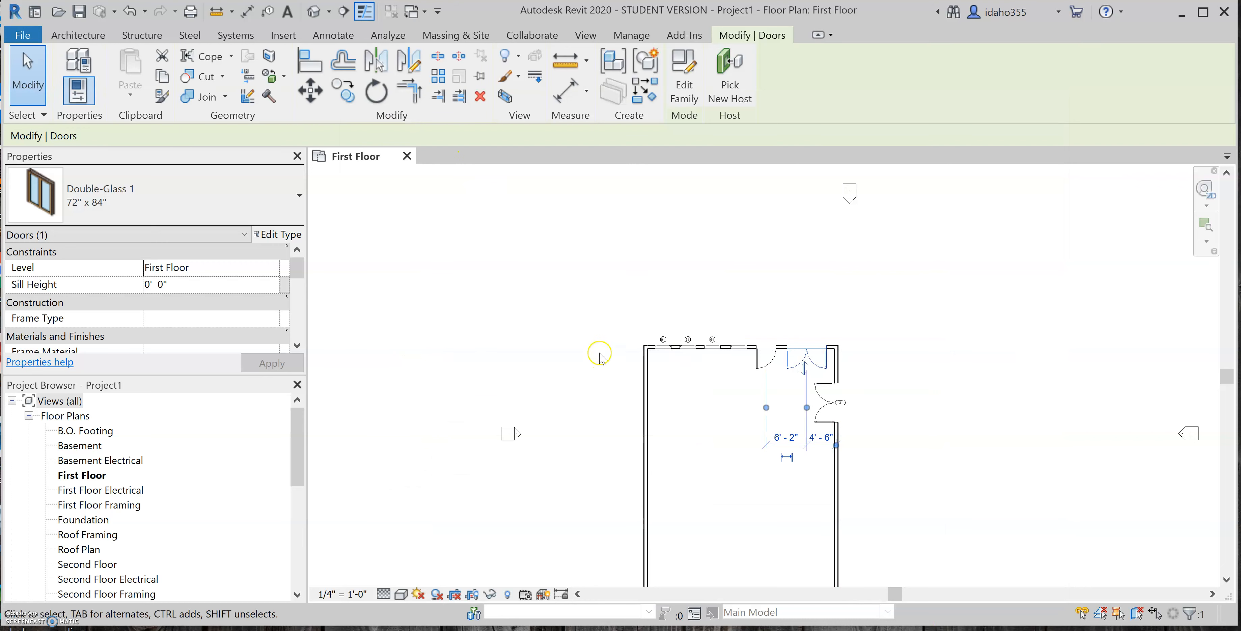
click(586, 336)
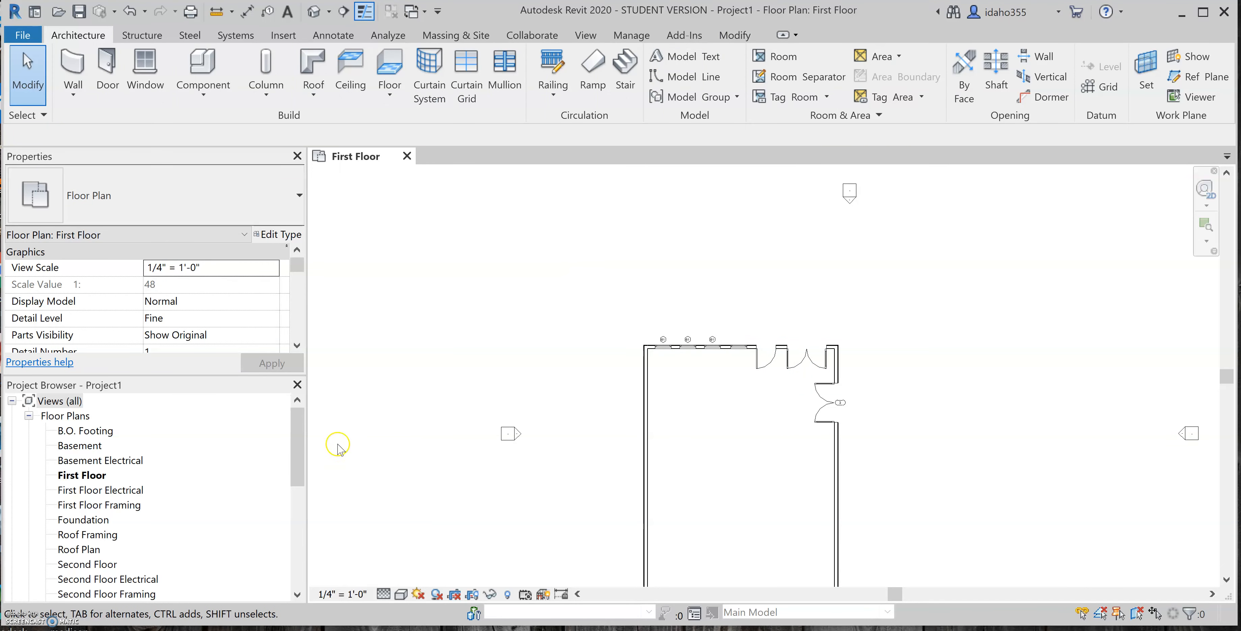
Step: Open the {3D} view at the corner with the doors and windows and set its detail level to Fine
scroll(72, 539, down, 4)
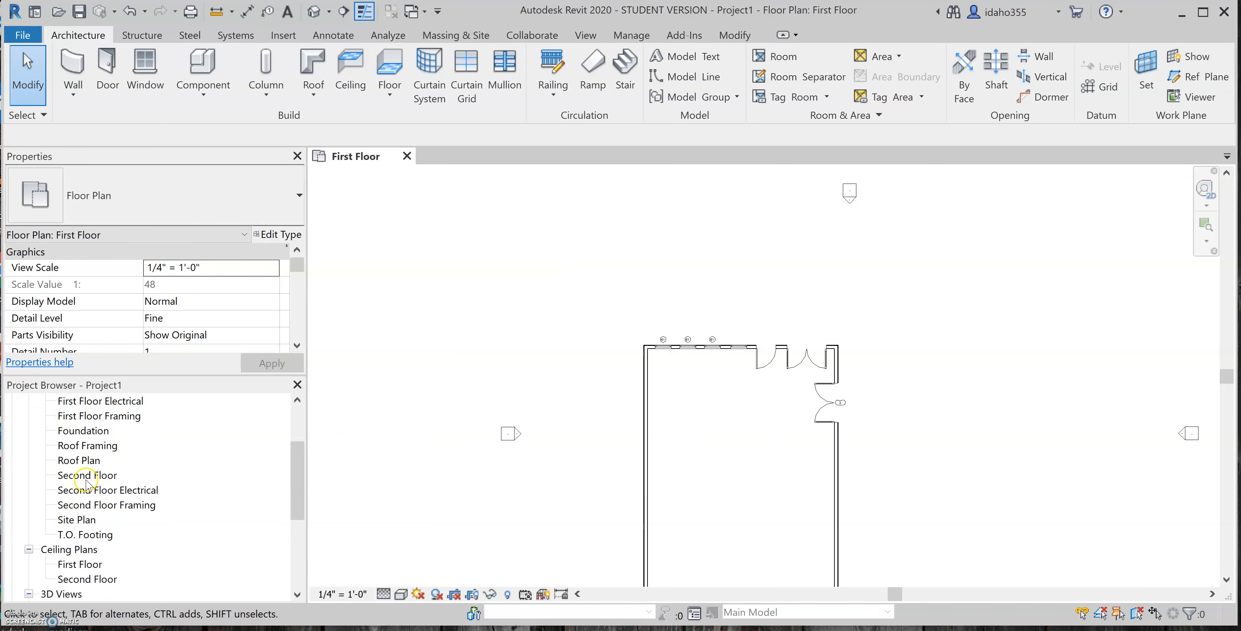
click(68, 535)
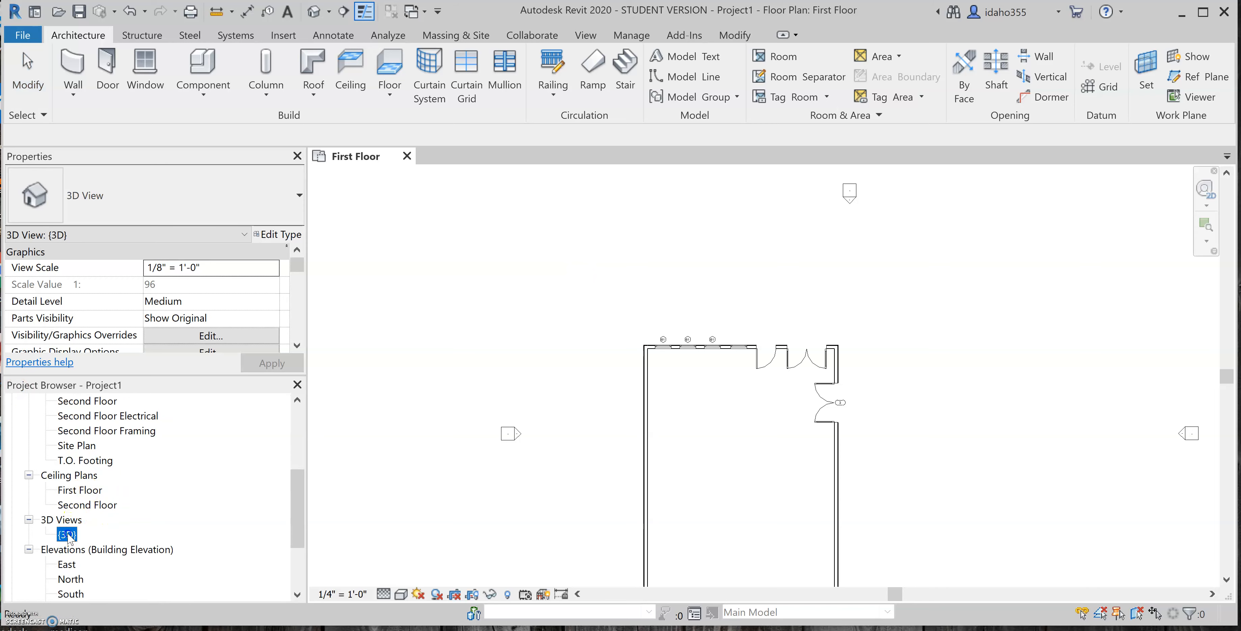
double_click(67, 535)
shift+middle_drag(730, 342, 682, 317)
scroll(974, 399, up, 3)
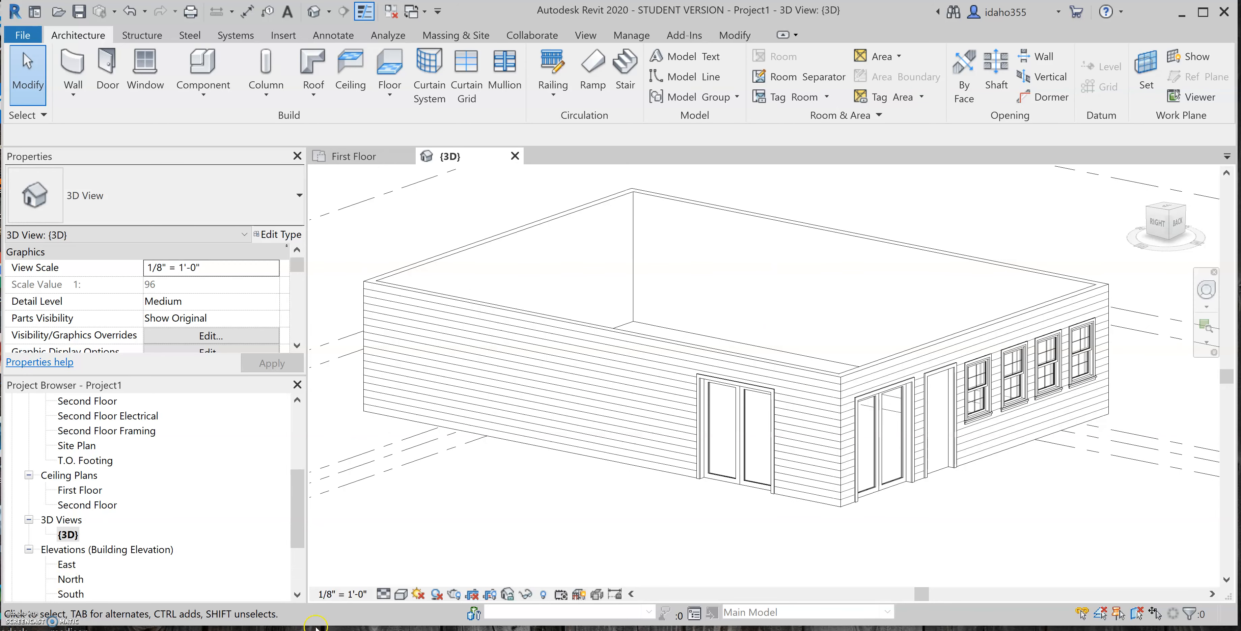
click(384, 594)
click(410, 578)
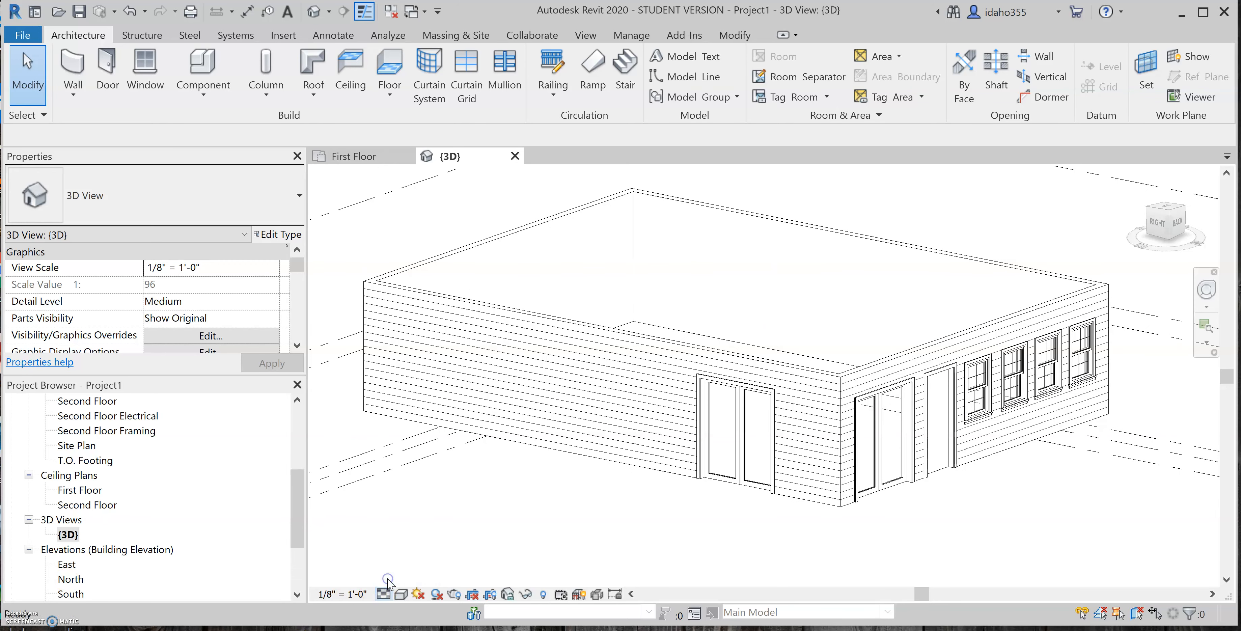
Step: Compare the building in the Wireframe and Hidden Line visual styles, ending on Hidden Line
click(397, 595)
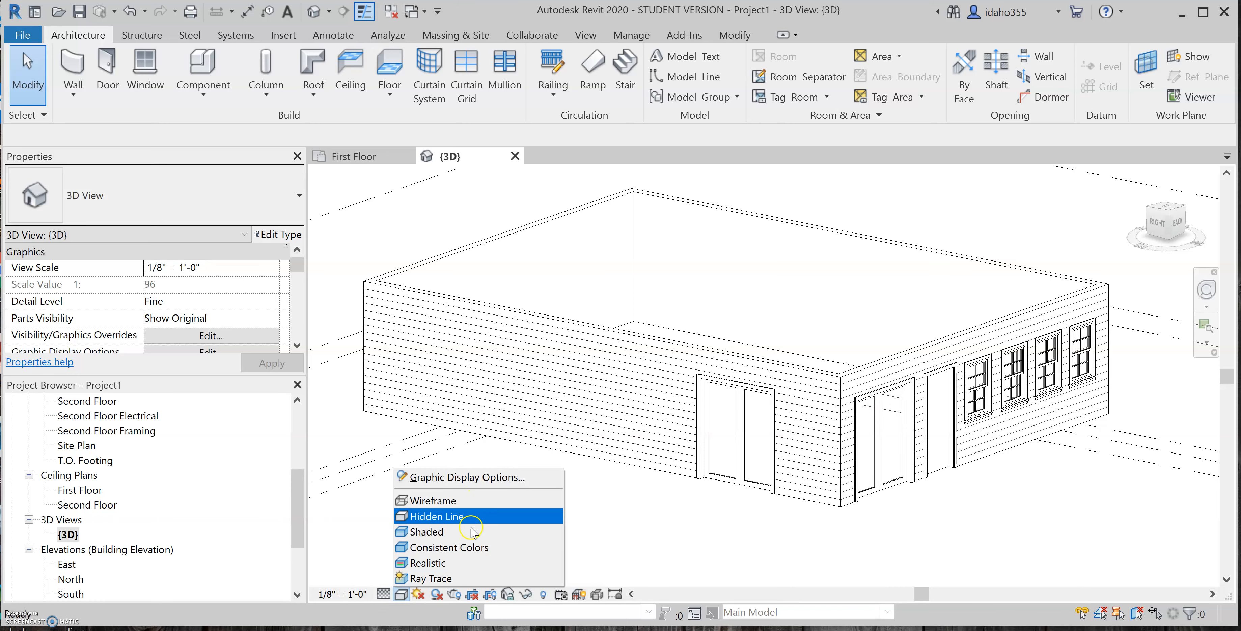
click(463, 506)
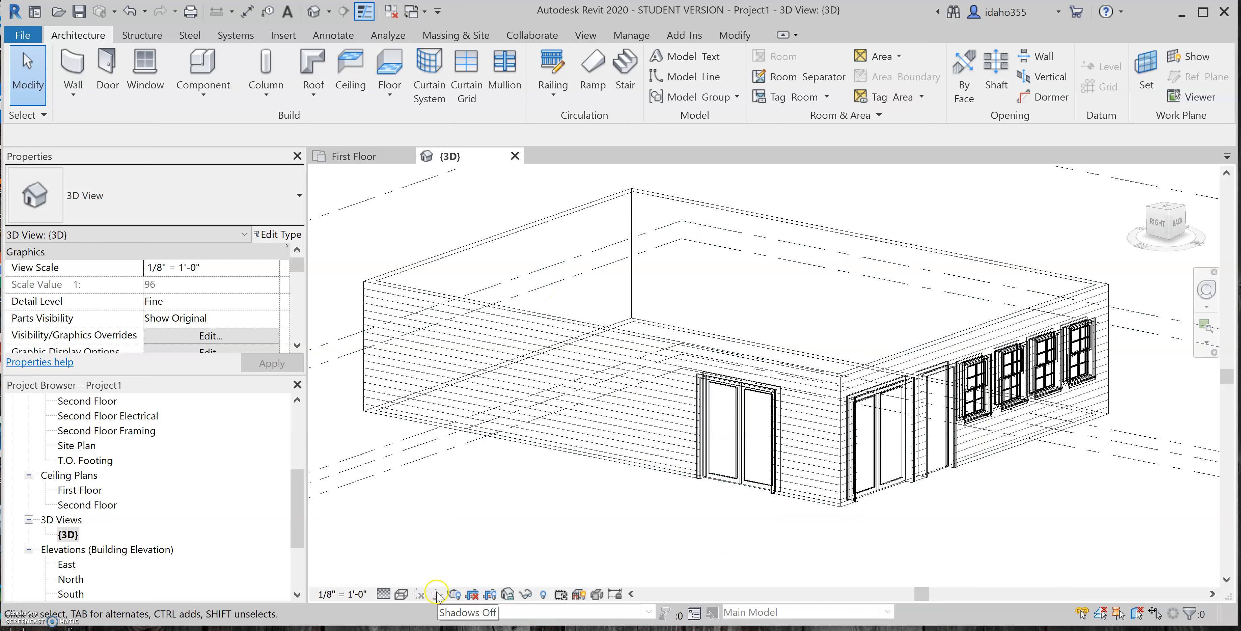
click(400, 594)
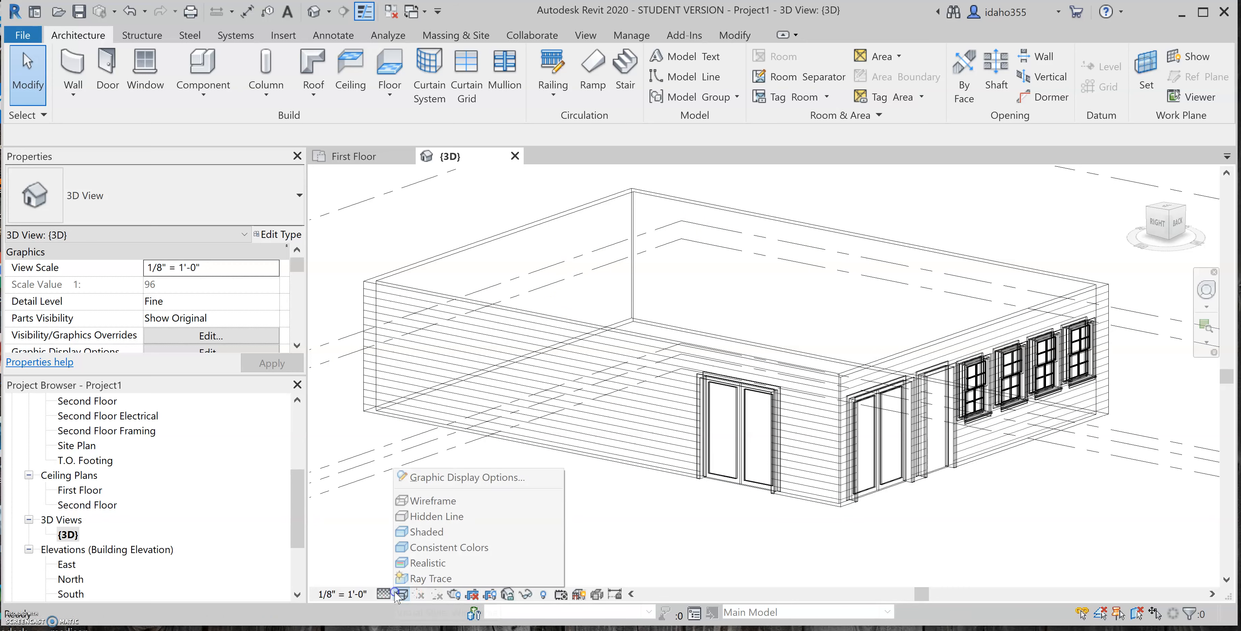
click(421, 518)
scroll(1025, 359, up, 3)
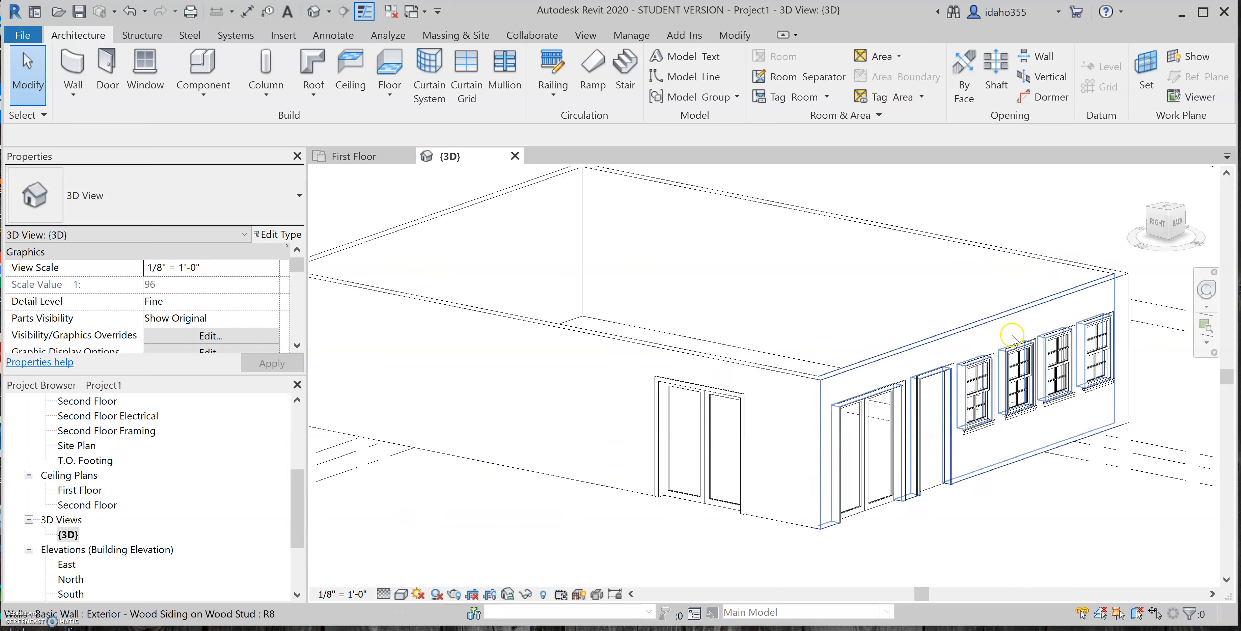
scroll(915, 284, down, 5)
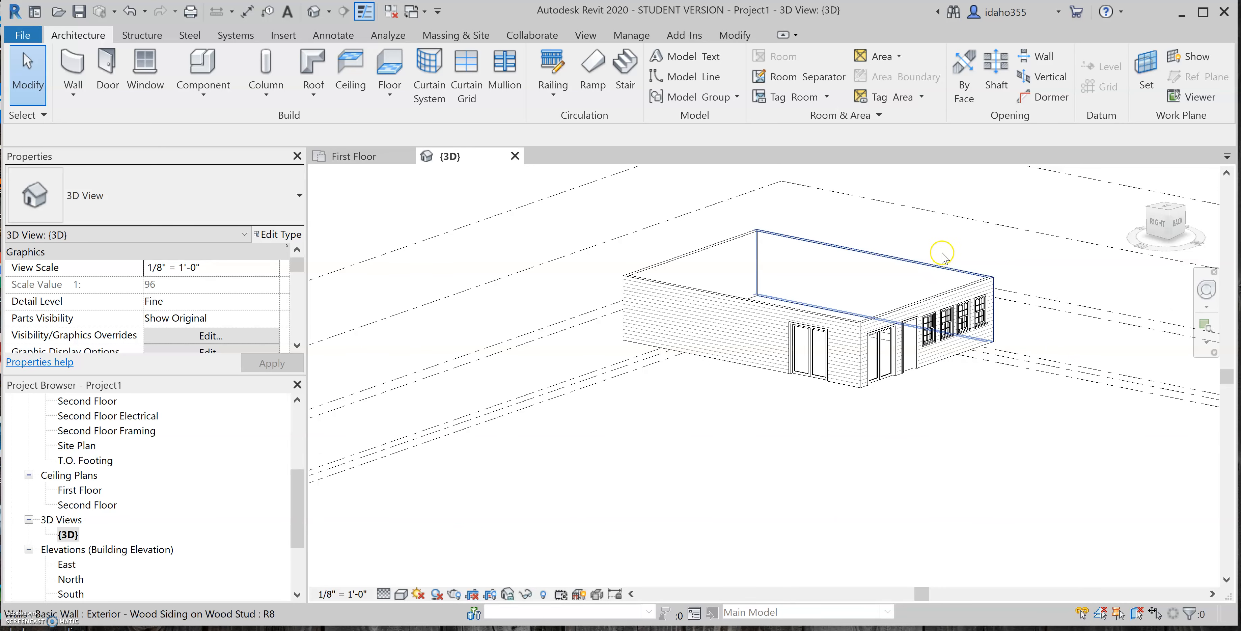
scroll(939, 256, up, 2)
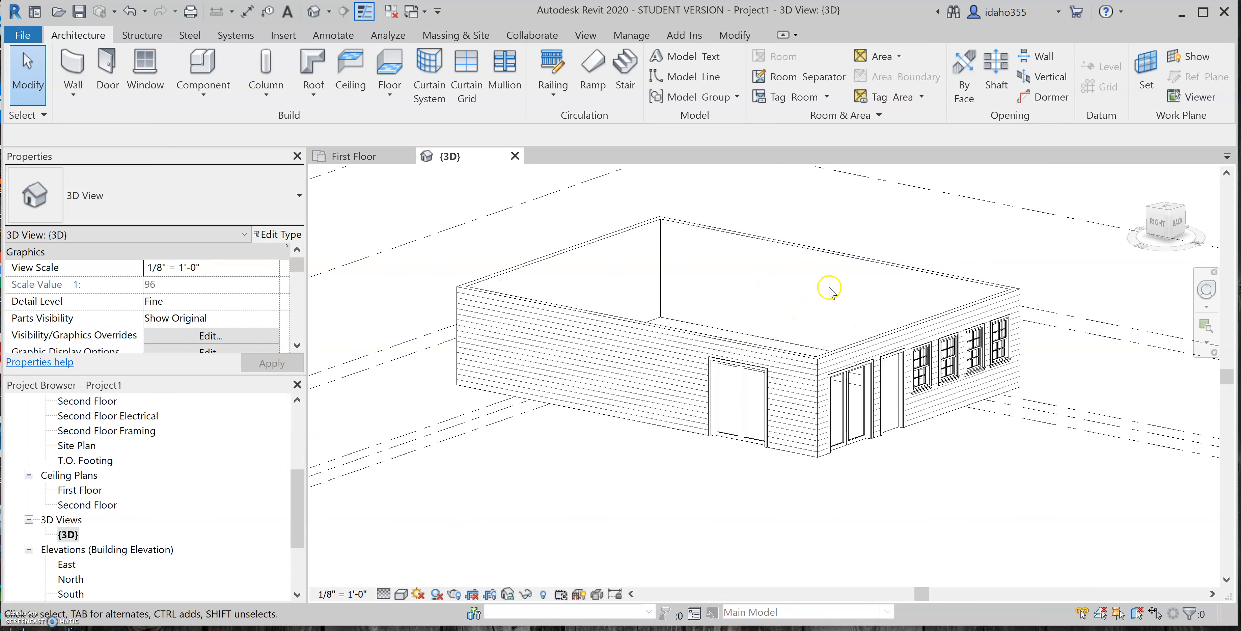
scroll(796, 376, up, 2)
scroll(802, 347, down, 3)
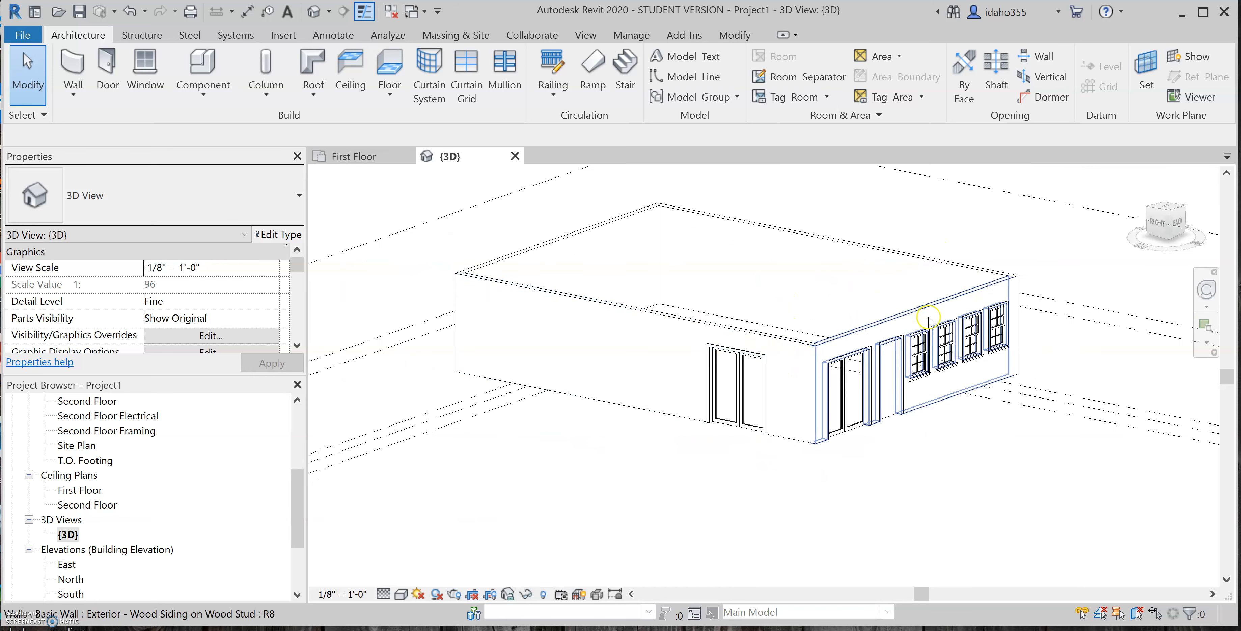
shift+middle_drag(795, 331, 692, 349)
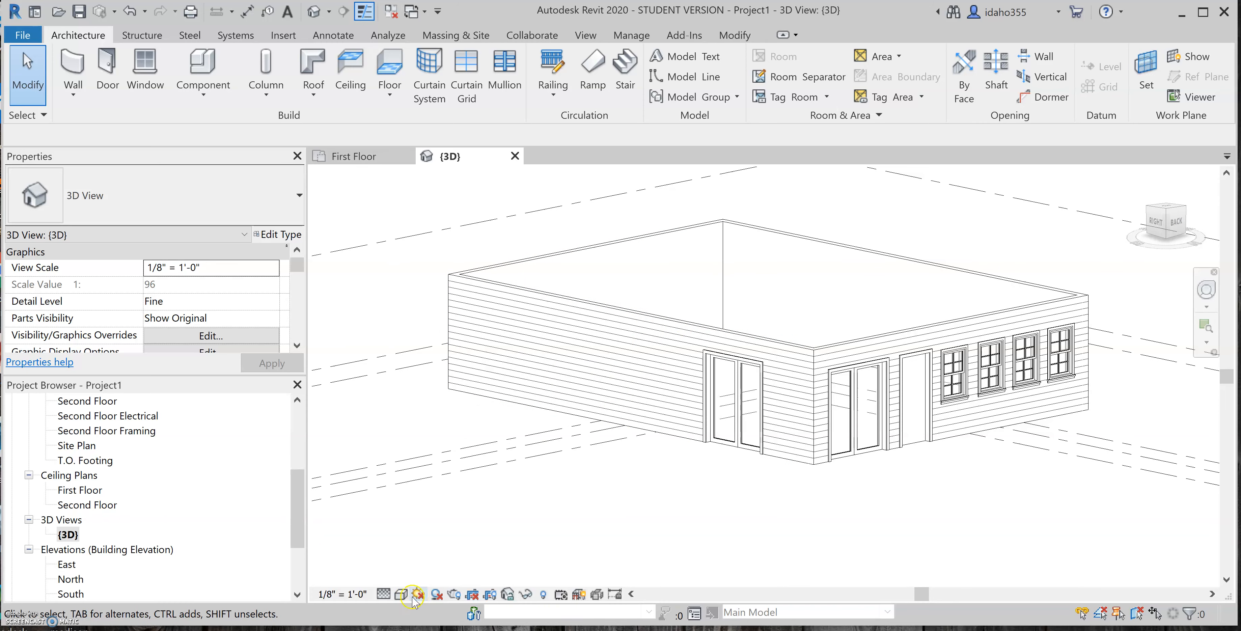
Step: Set the 3D view's visual style to Realistic and inspect the walls, doors and windows from outside
click(401, 595)
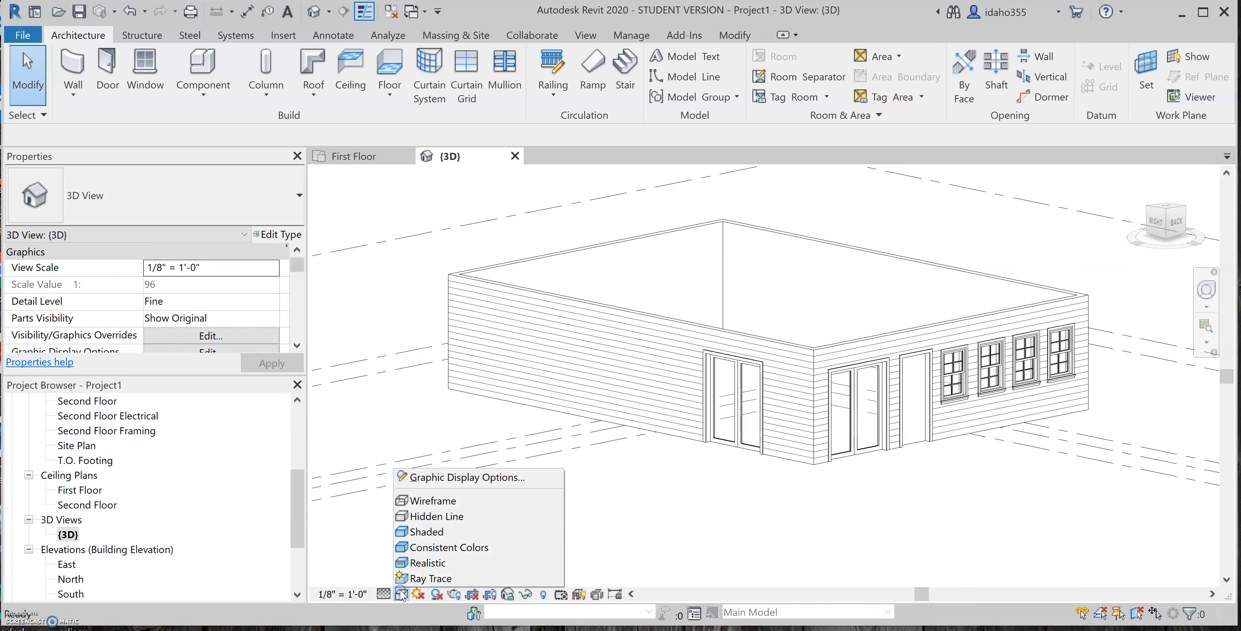
click(429, 563)
scroll(891, 325, up, 2)
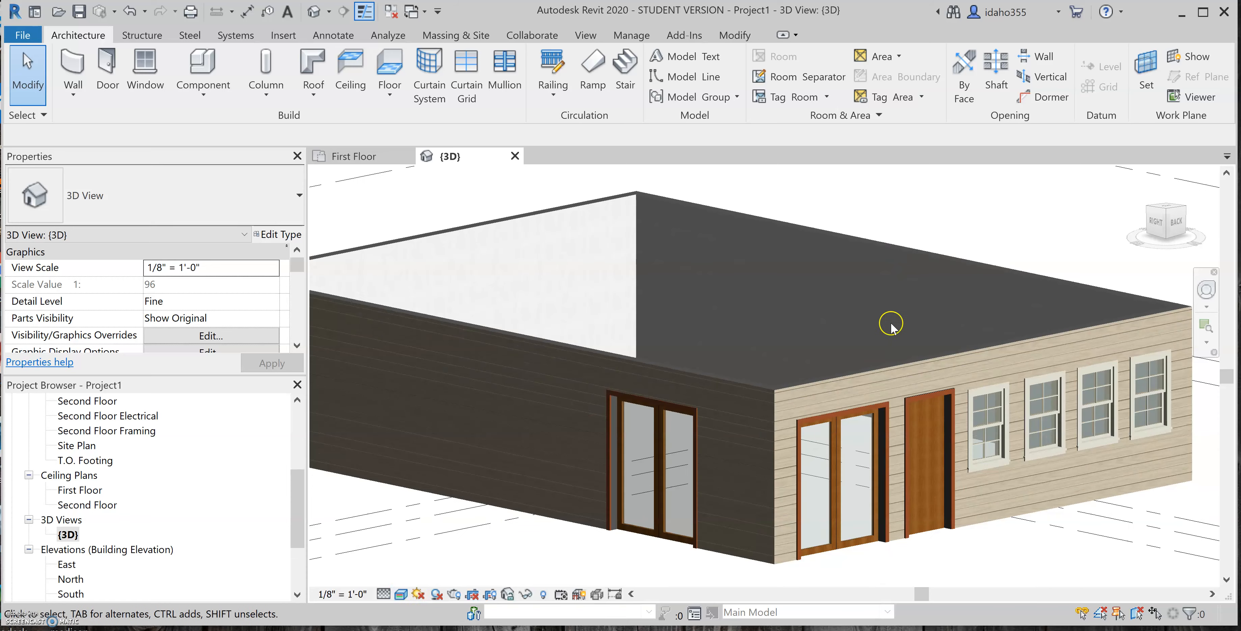
mouse_move(769, 444)
shift+middle_down()
mouse_move(712, 405)
mouse_move(757, 404)
mouse_move(856, 363)
mouse_move(757, 406)
mouse_move(804, 352)
mouse_move(728, 351)
mouse_move(747, 359)
shift+middle_up()
scroll(747, 359, down, 3)
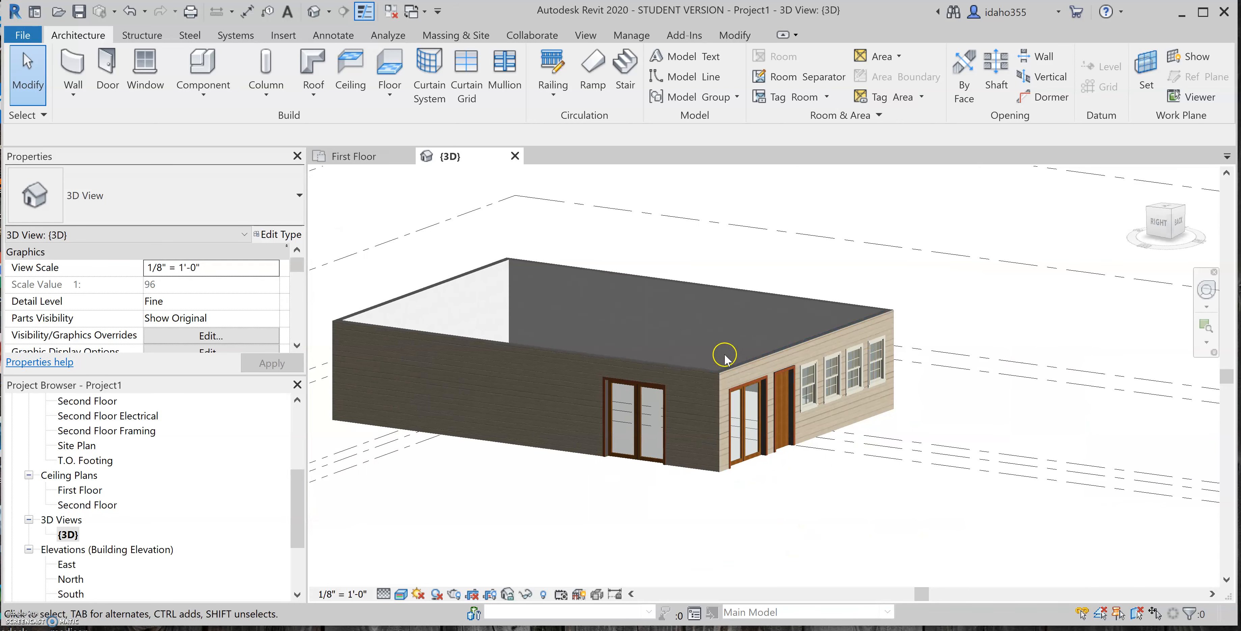
scroll(557, 415, up, 1)
scroll(577, 347, down, 3)
shift+middle_drag(650, 469, 549, 346)
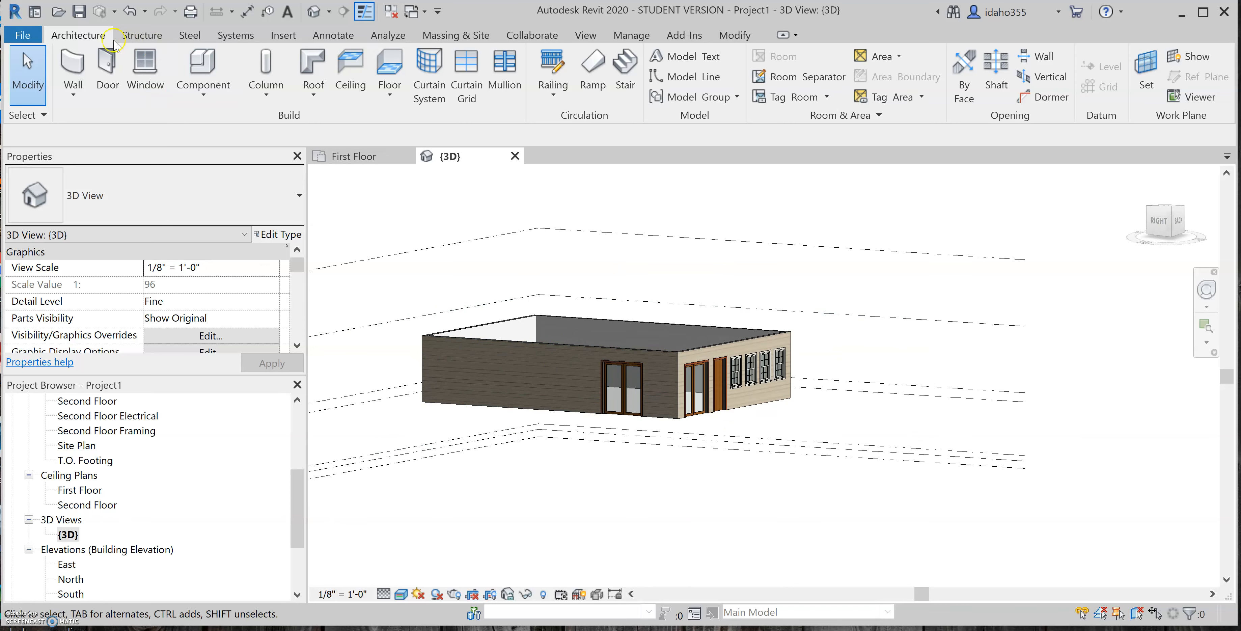
Step: Return to the First Floor plan with the full outline of the building in view
click(143, 37)
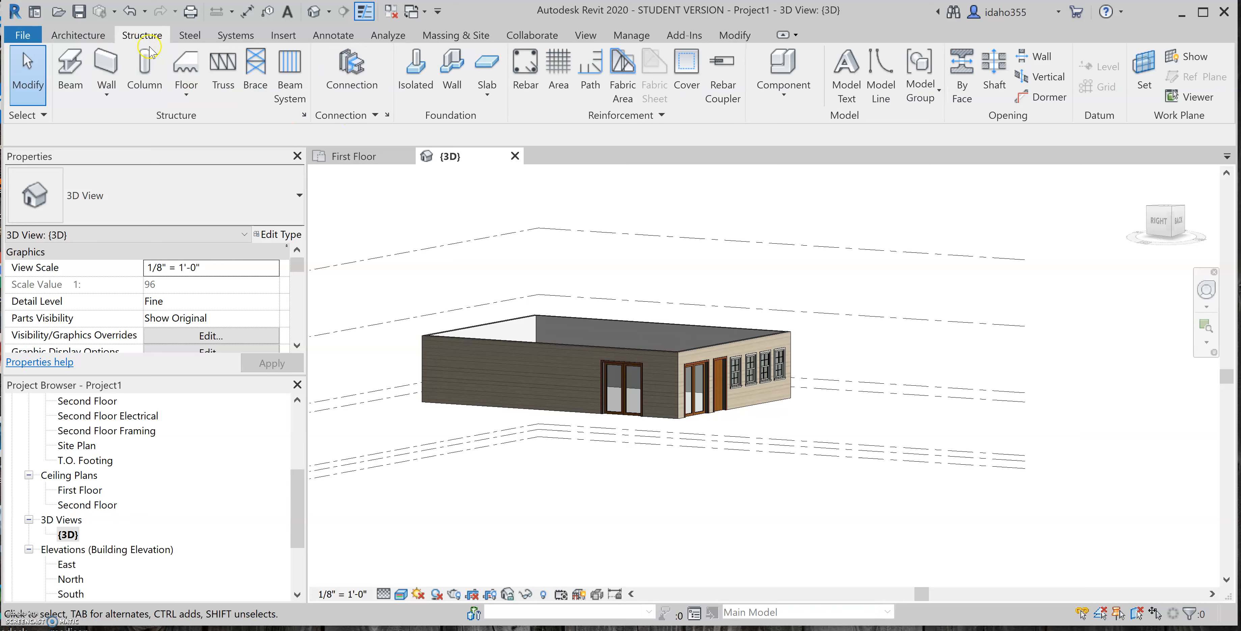
click(353, 156)
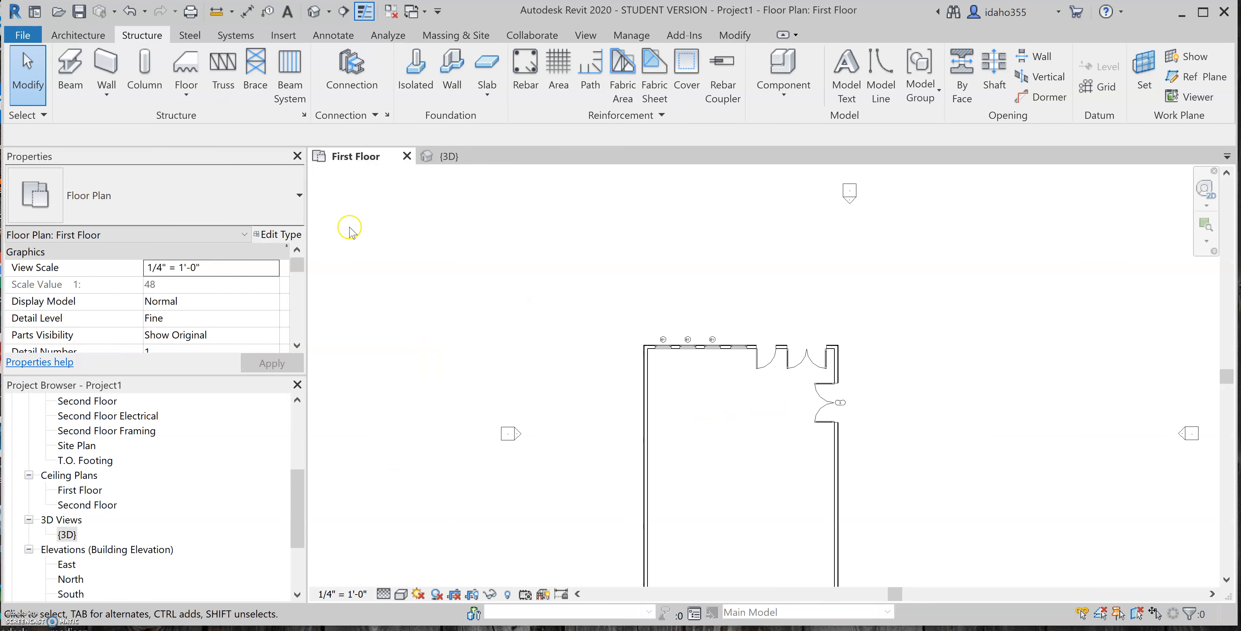
scroll(443, 259, down, 2)
scroll(817, 359, up, 2)
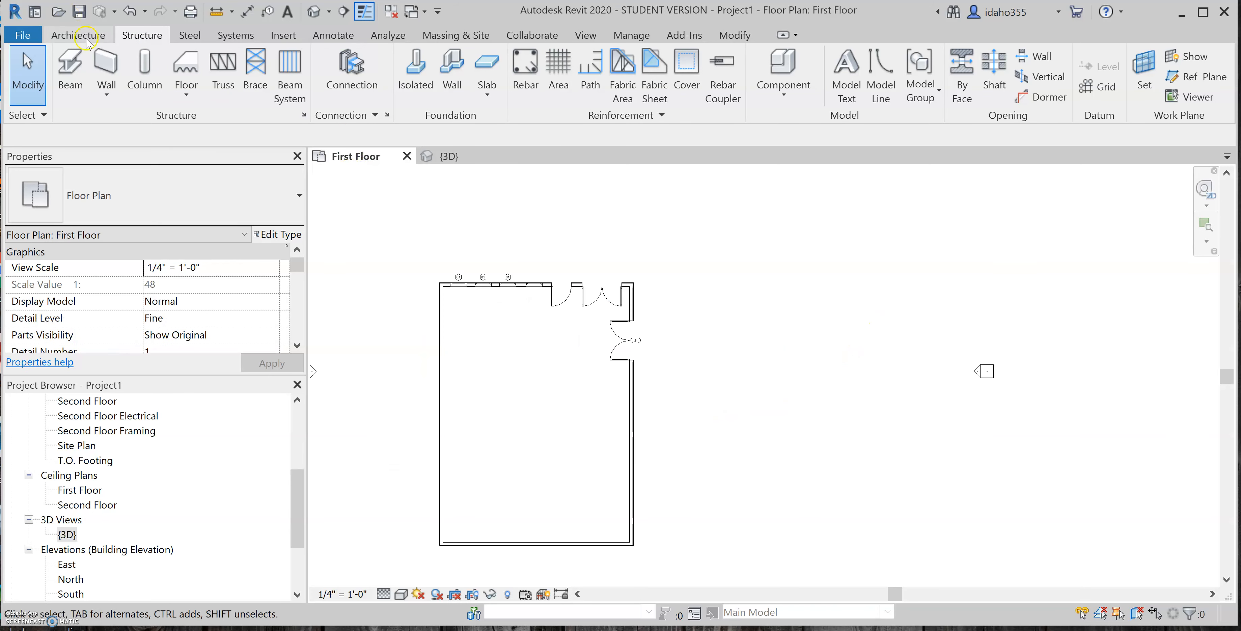
Step: Start a structural floor on the First Floor using the Wood Joist 10" - Wood Finish type
click(78, 36)
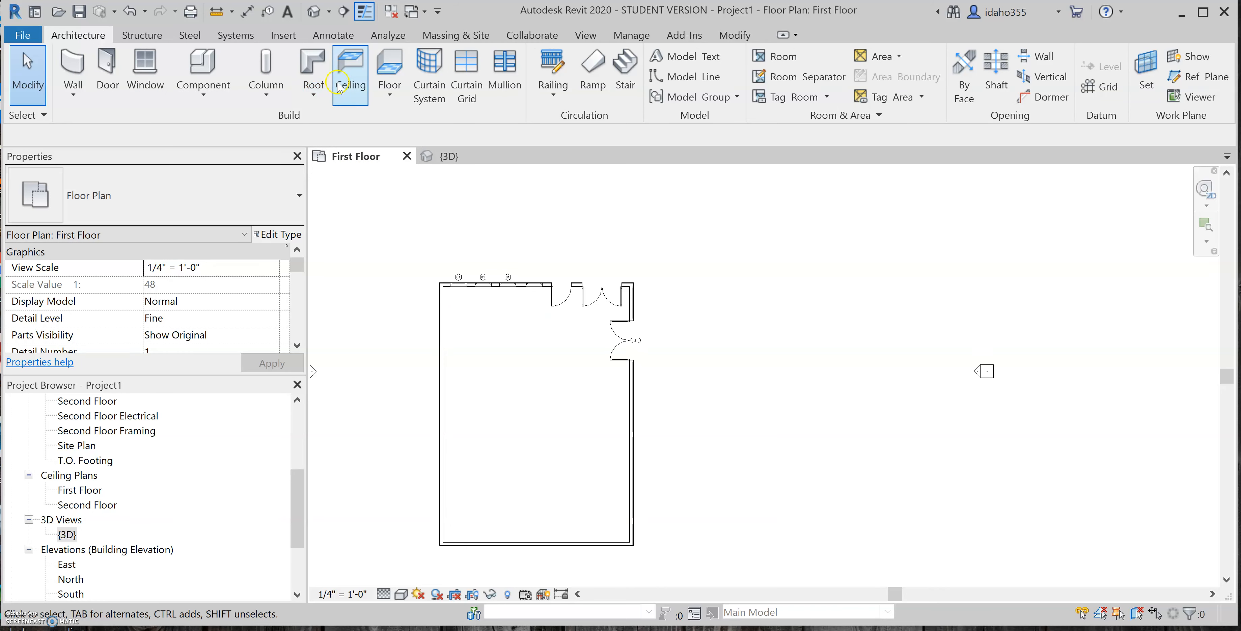
click(398, 93)
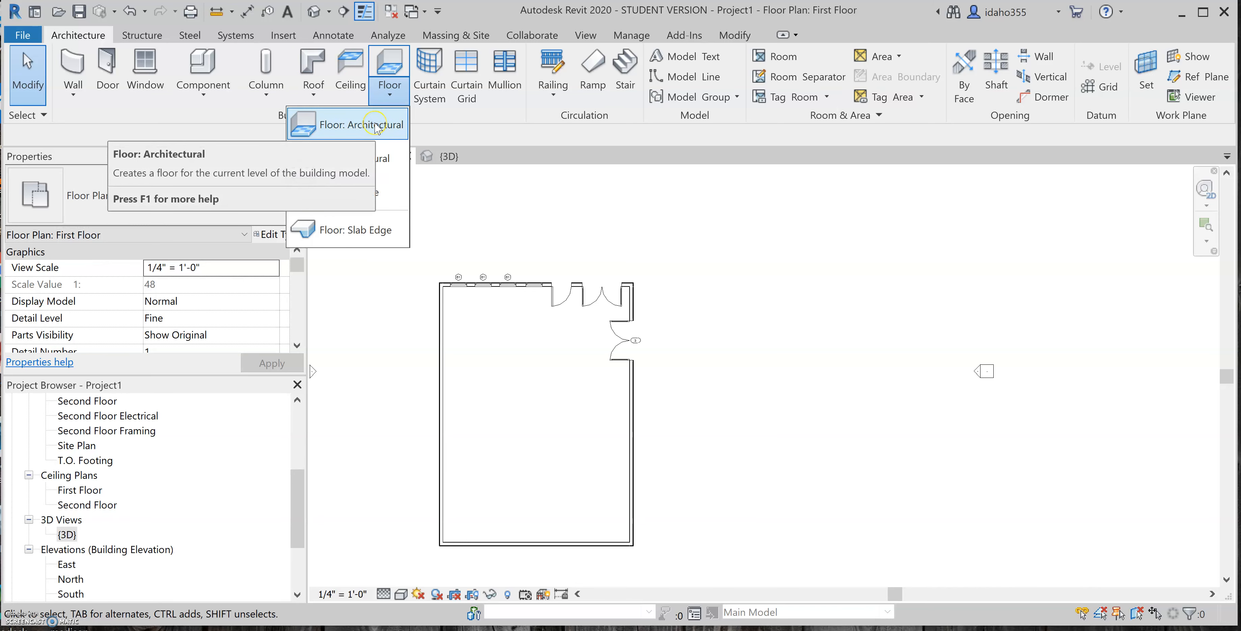
click(381, 158)
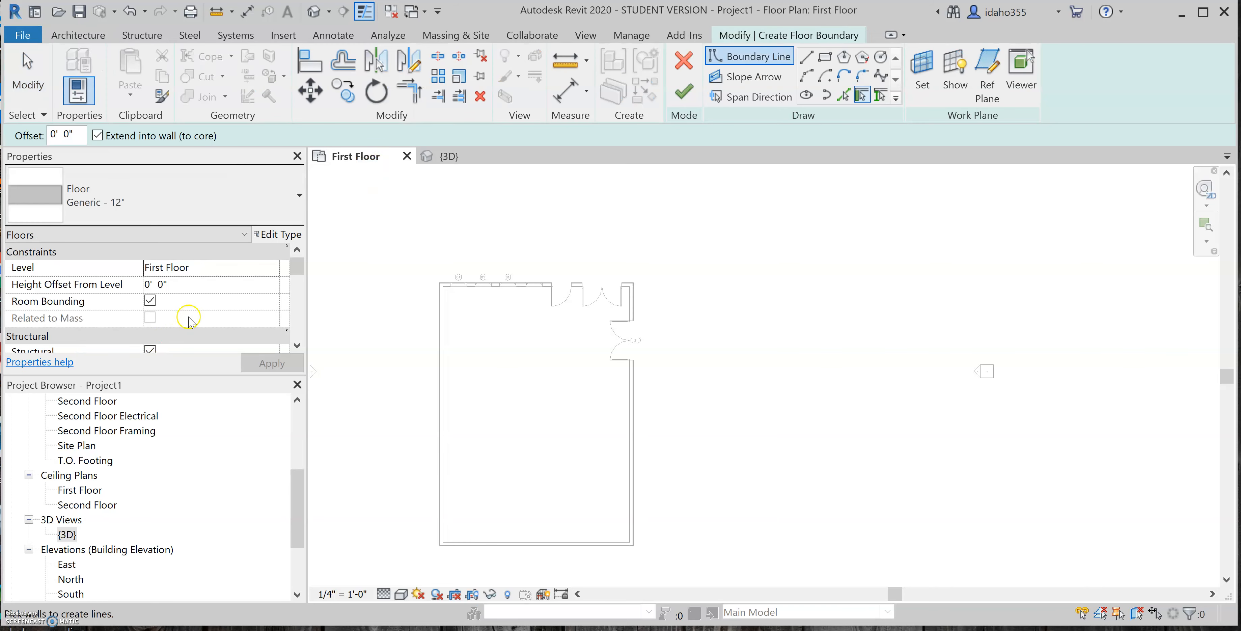
click(153, 212)
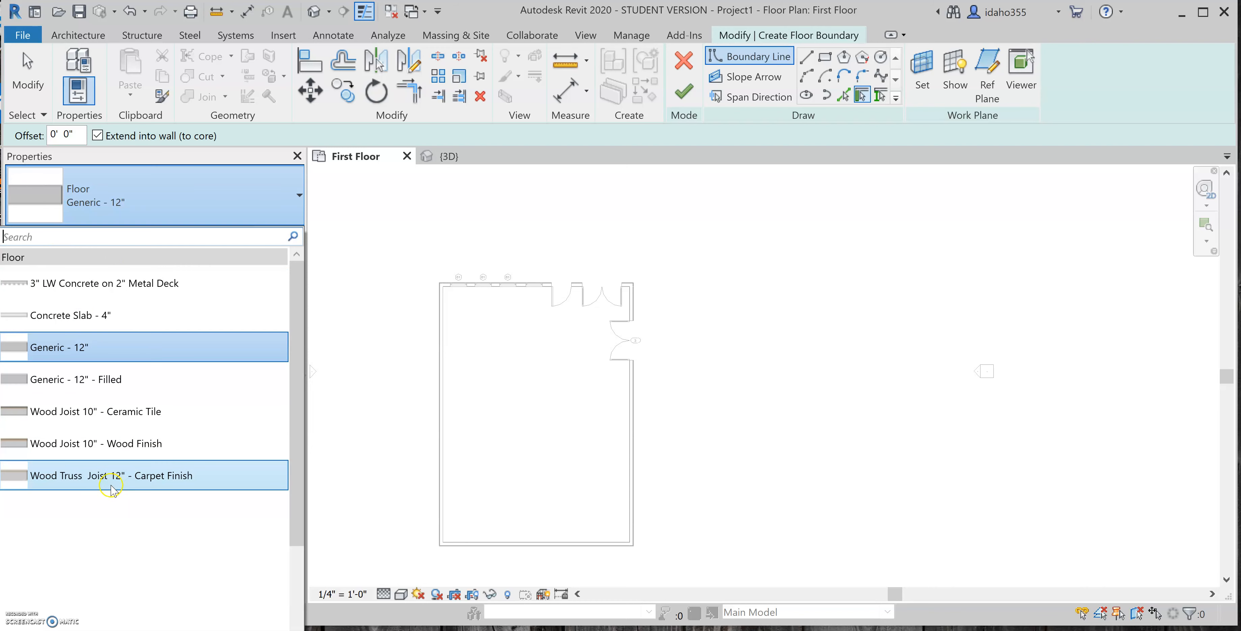
mouse_move(94, 482)
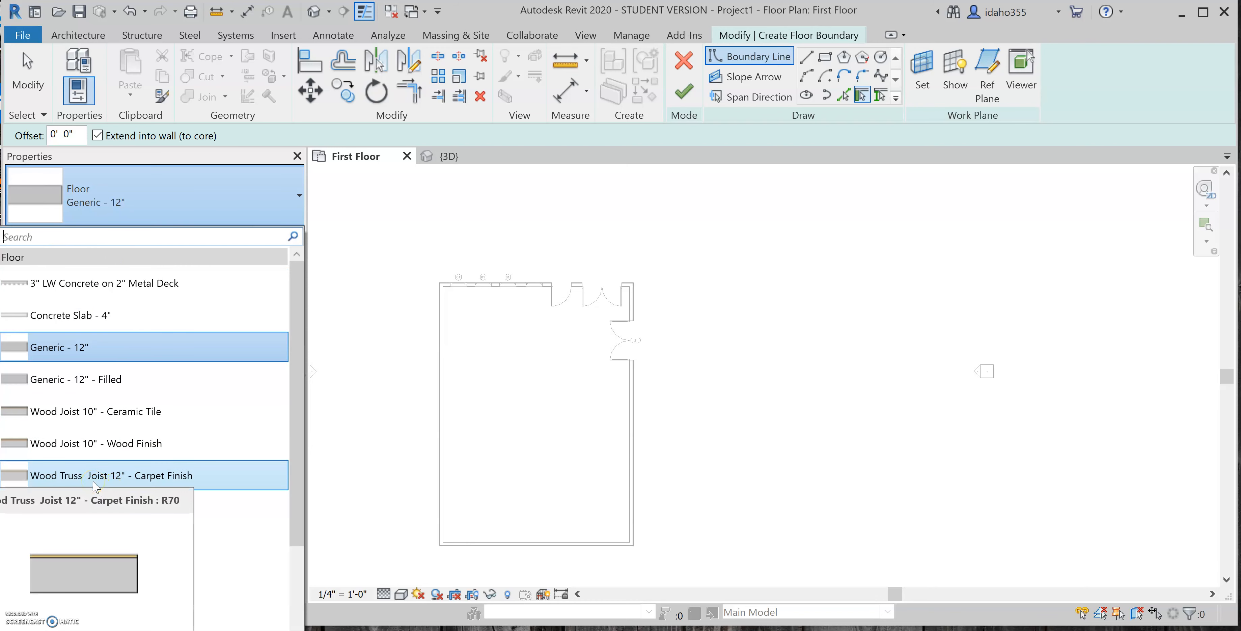
click(90, 441)
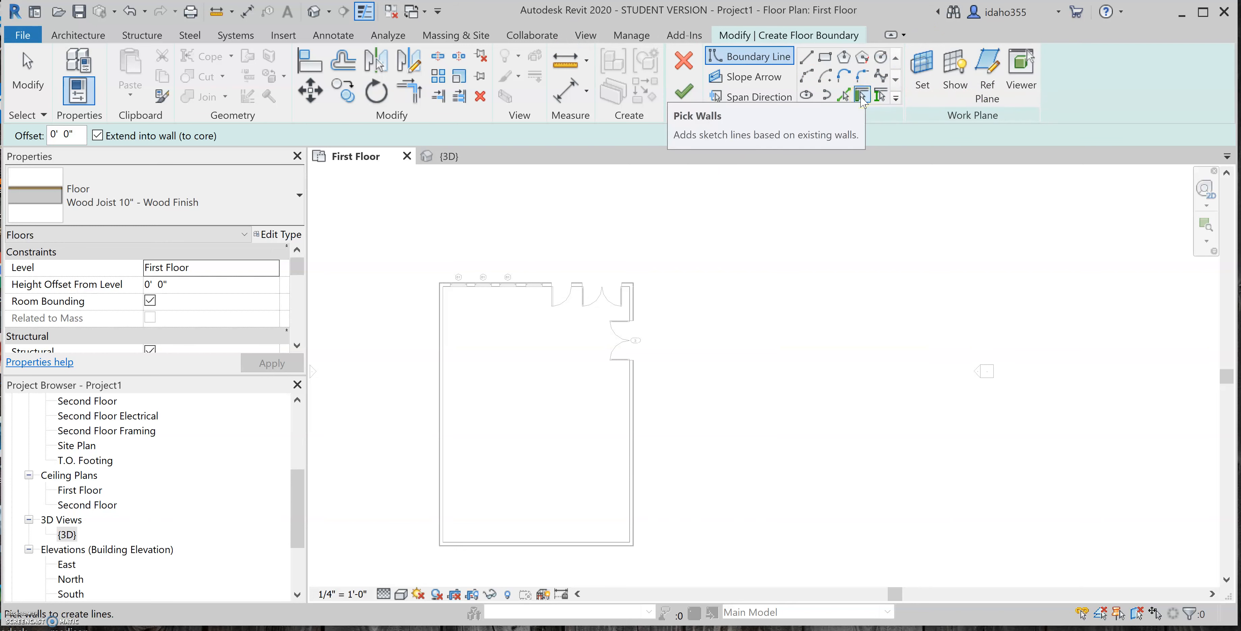
Step: Create a floor boundary line from the exterior wall with the windows and flip it to the outer side of the wall core
scroll(470, 274, up, 5)
scroll(470, 274, up, 2)
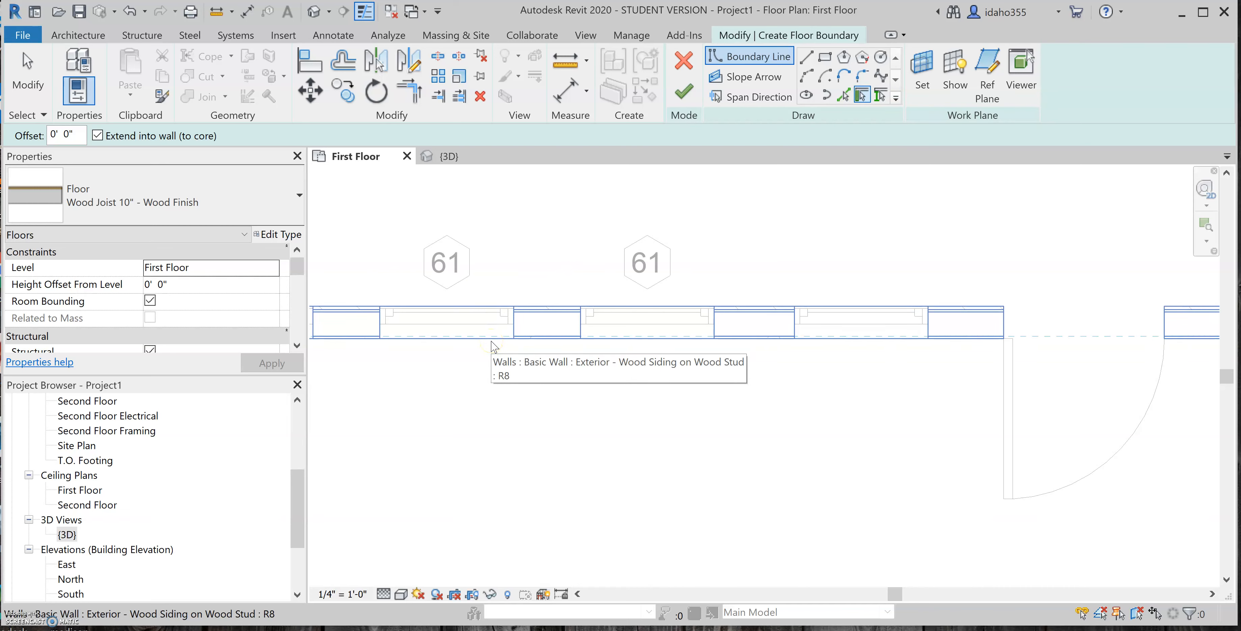
click(492, 343)
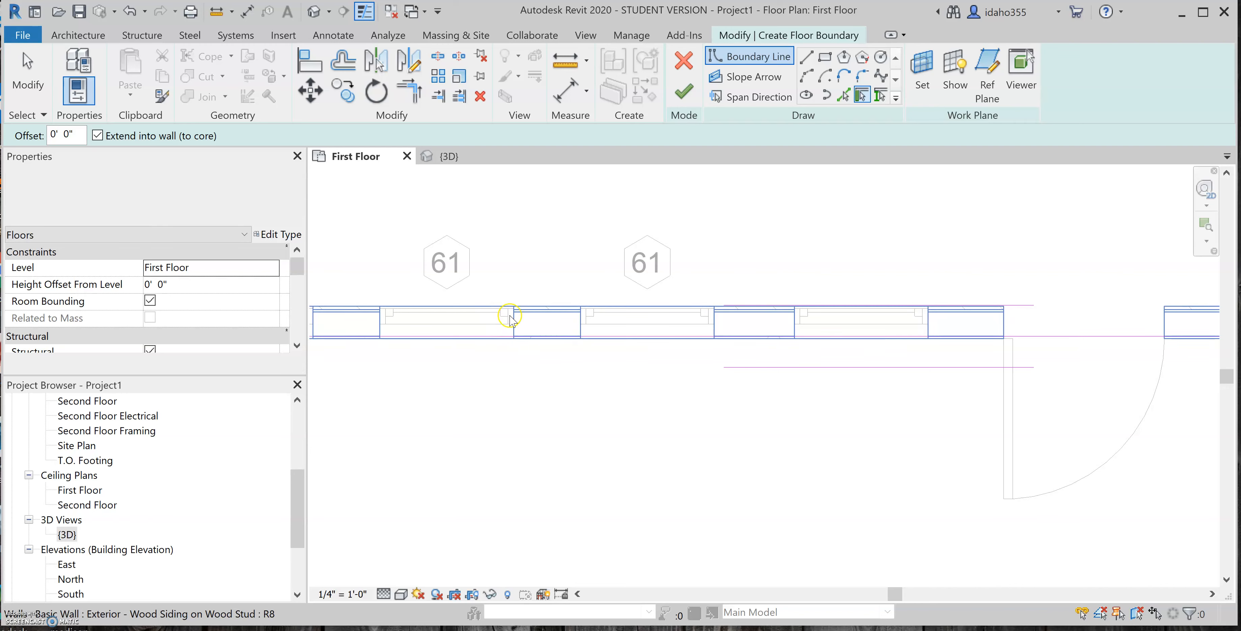
key(Escape)
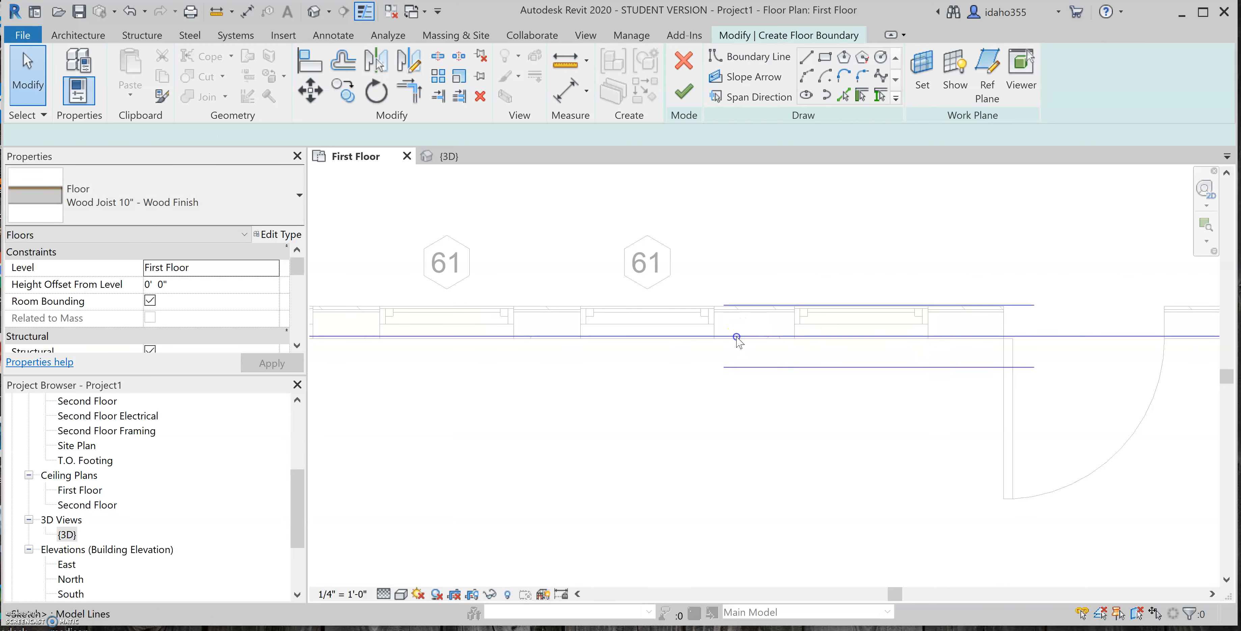
click(736, 338)
click(732, 292)
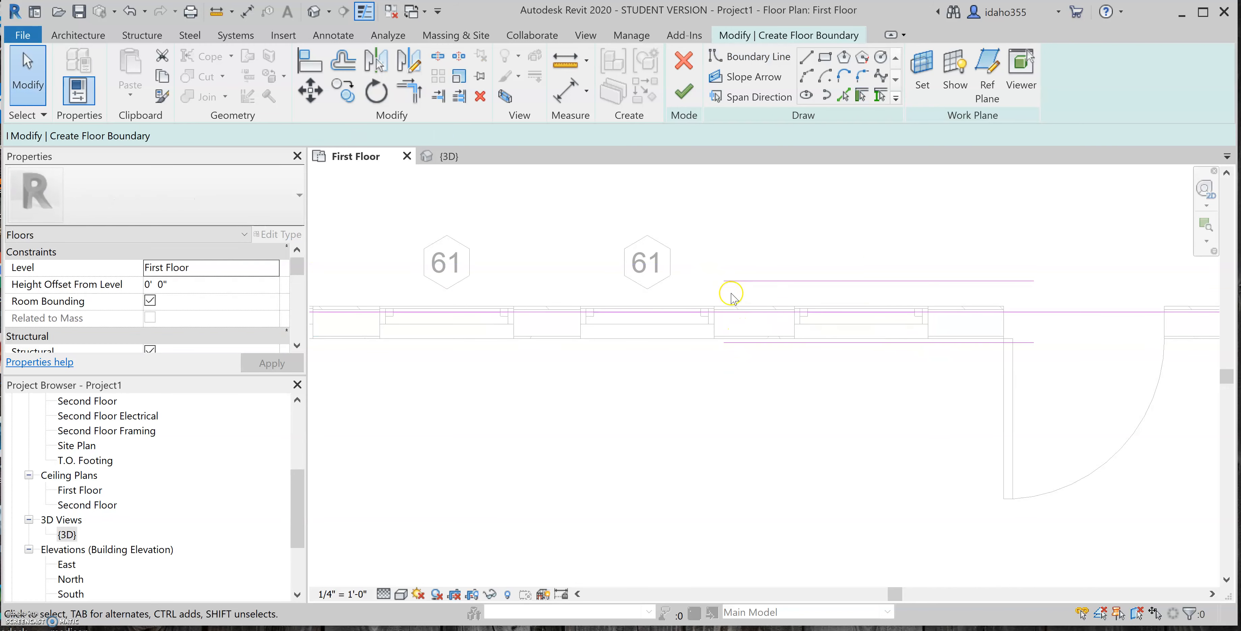
scroll(634, 271, down, 5)
scroll(490, 272, up, 1)
scroll(424, 288, up, 3)
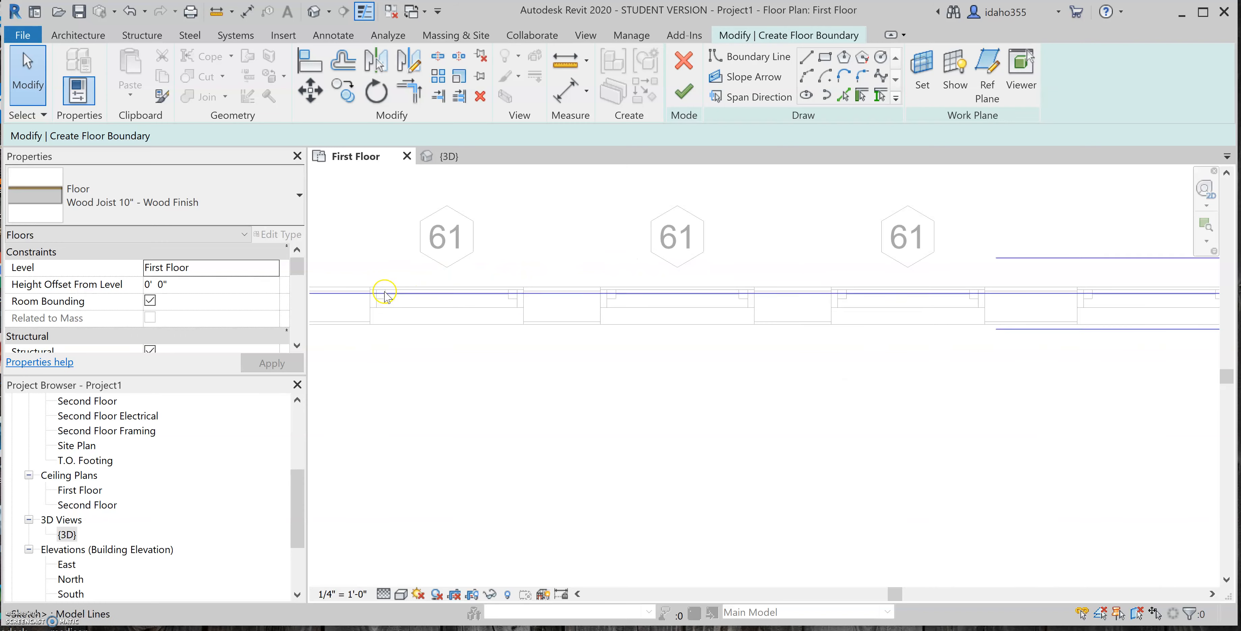
scroll(337, 287, up, 4)
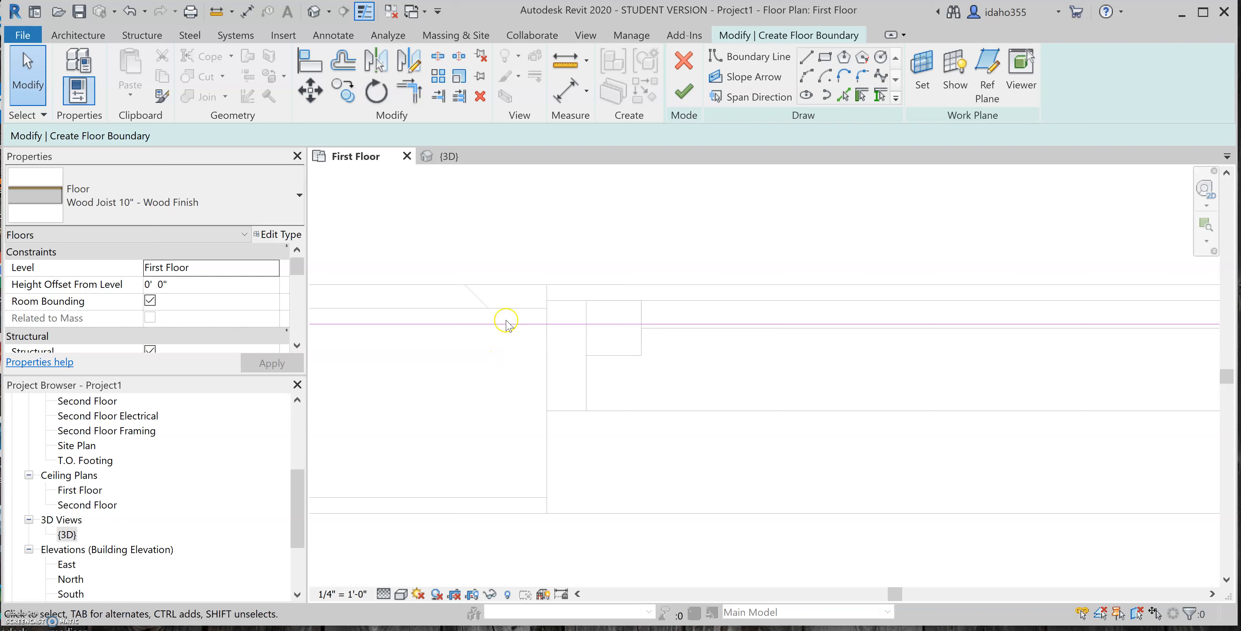
scroll(631, 348, down, 5)
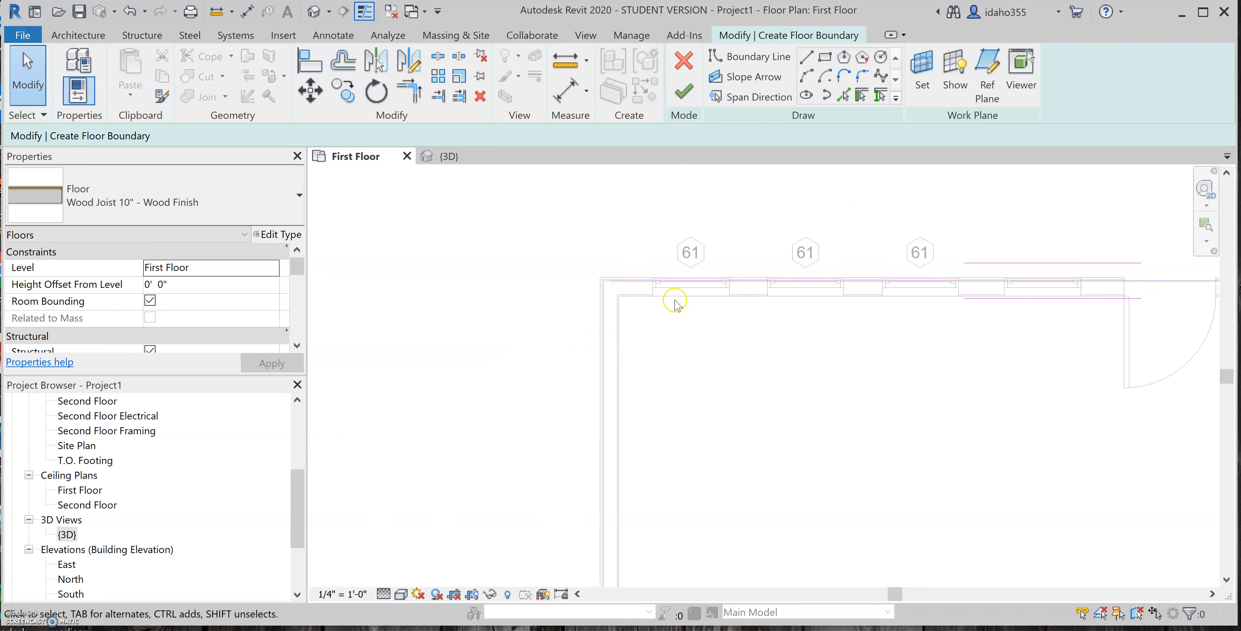
Step: Add boundary lines from the three remaining exterior walls to close the outline, and finish the floor
click(869, 95)
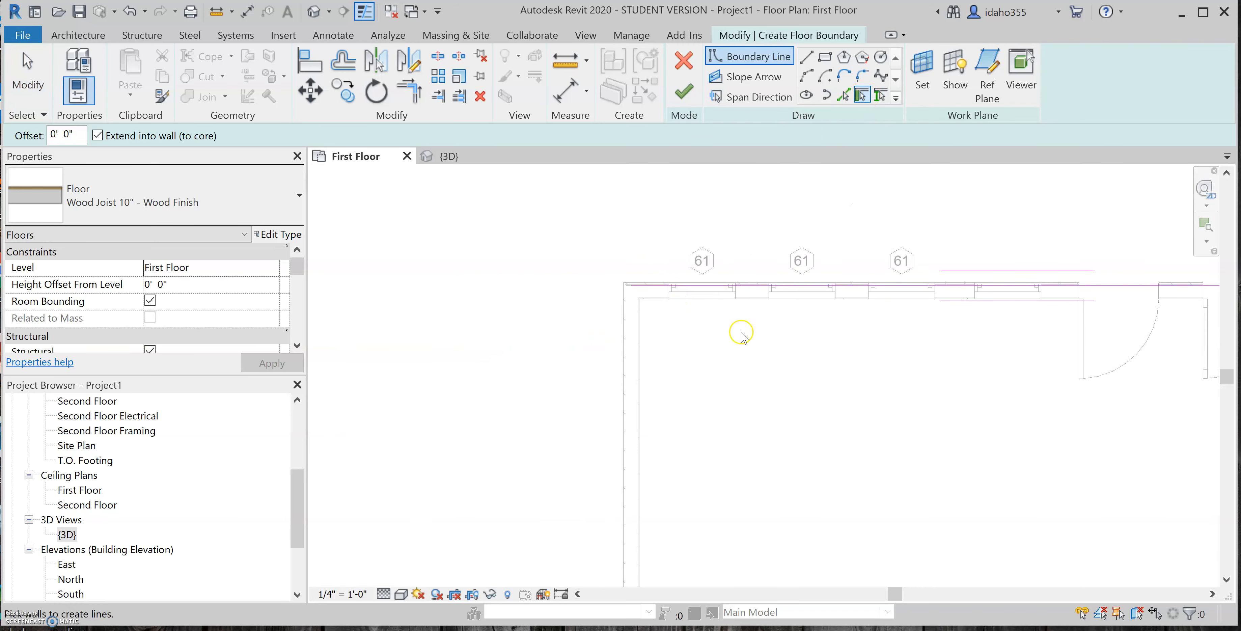
click(593, 336)
scroll(530, 251, down, 4)
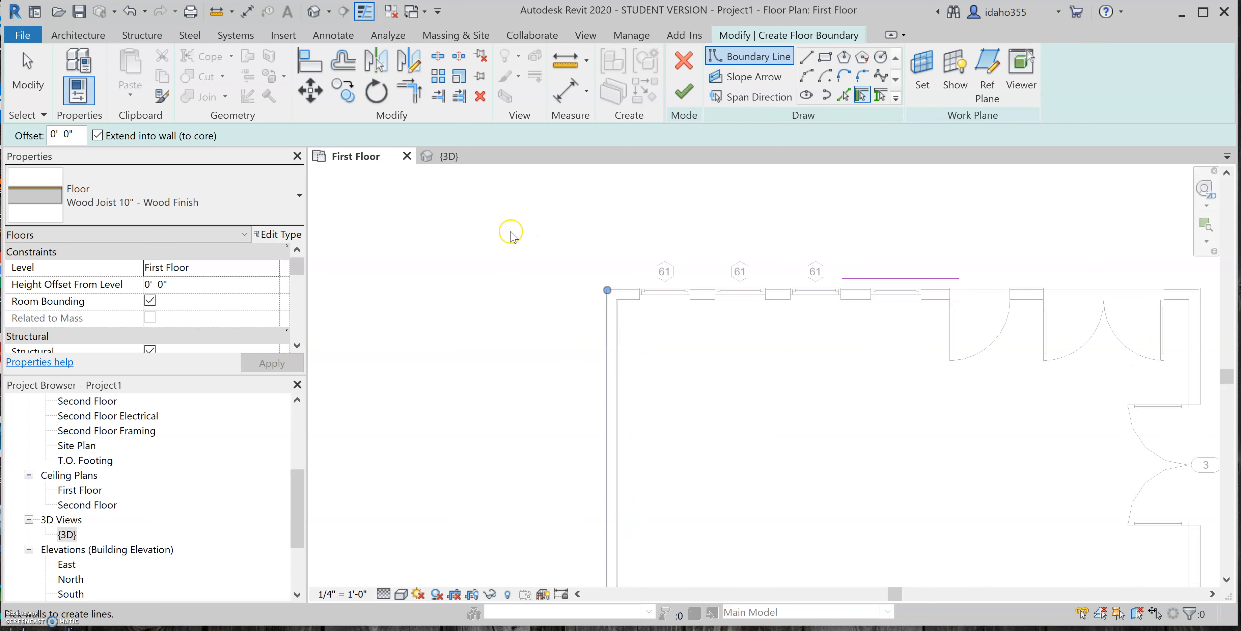
scroll(589, 501, down, 4)
scroll(597, 448, up, 8)
click(577, 399)
scroll(537, 399, down, 5)
click(773, 294)
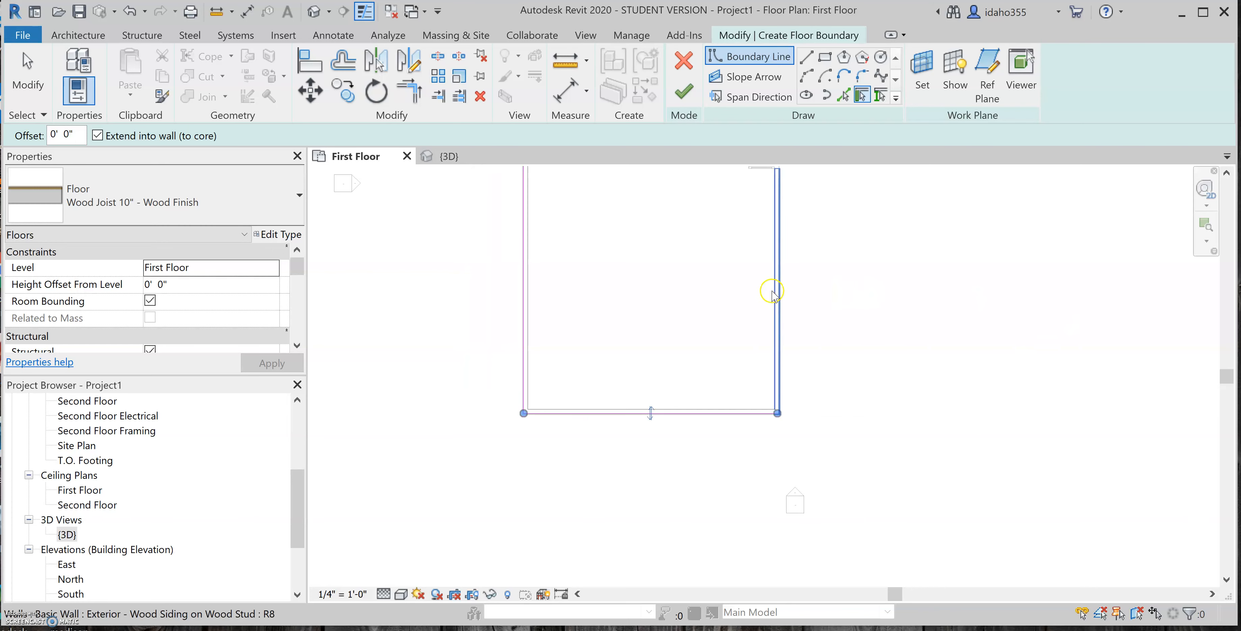
scroll(771, 491, down, 3)
scroll(708, 211, up, 4)
scroll(708, 210, up, 2)
click(684, 89)
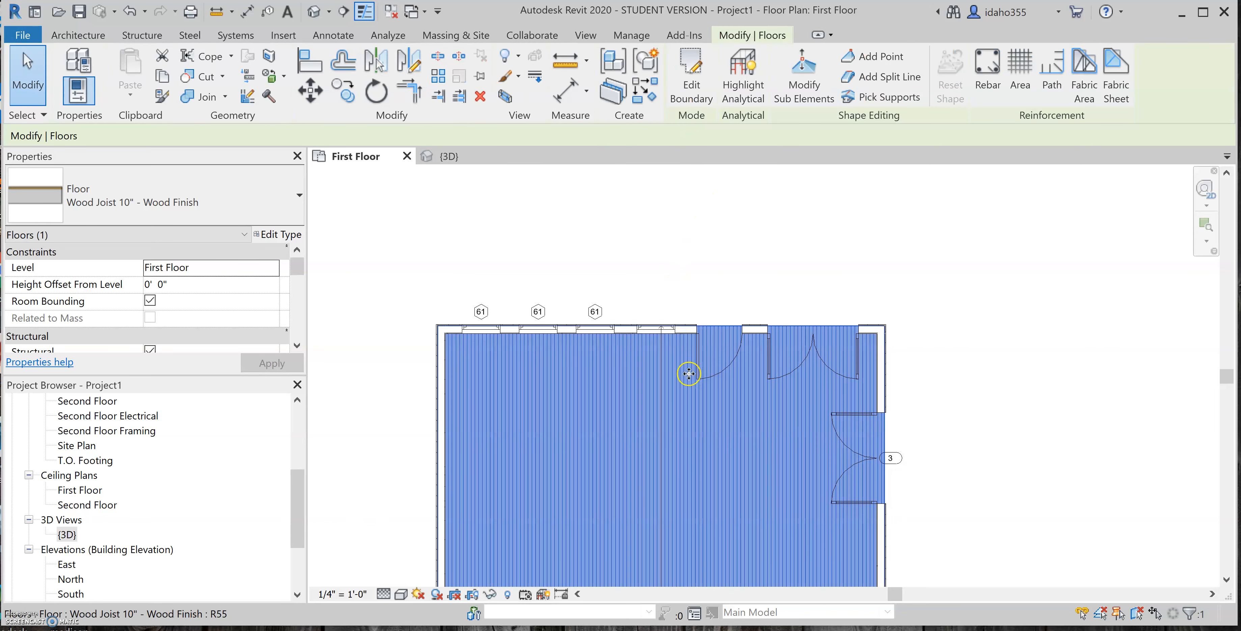
Step: Reopen the floor's boundary sketch and examine the boundary line and span direction marks along the window wall
double_click(689, 375)
scroll(641, 315, up, 3)
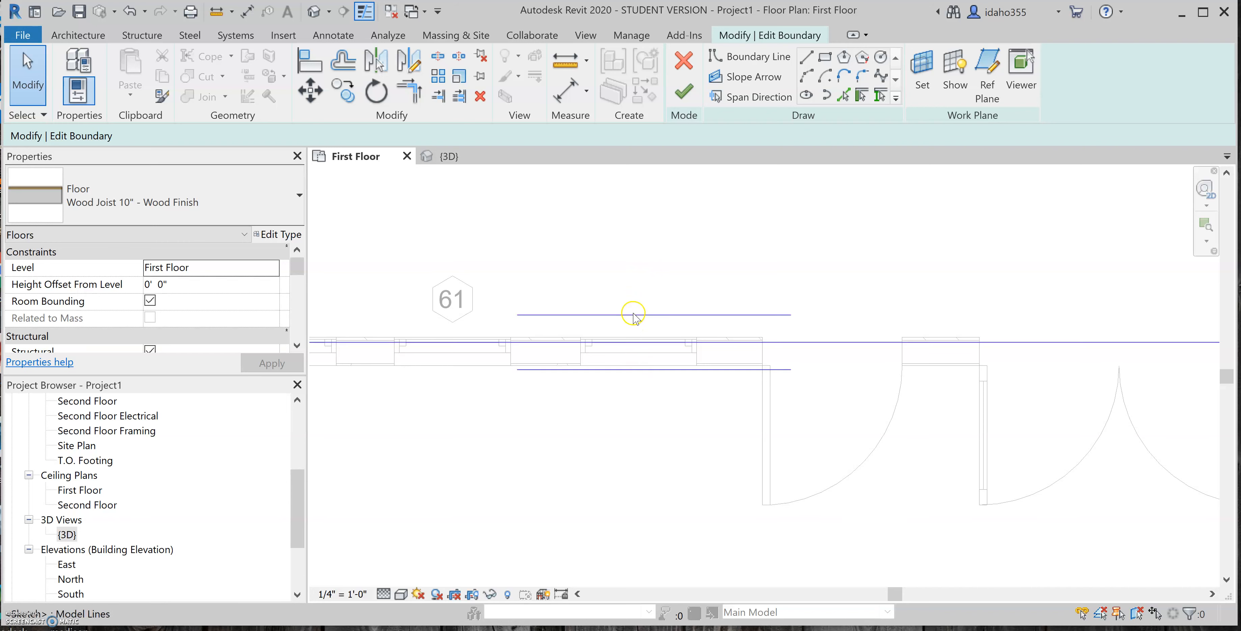
scroll(634, 286, down, 3)
scroll(625, 291, down, 3)
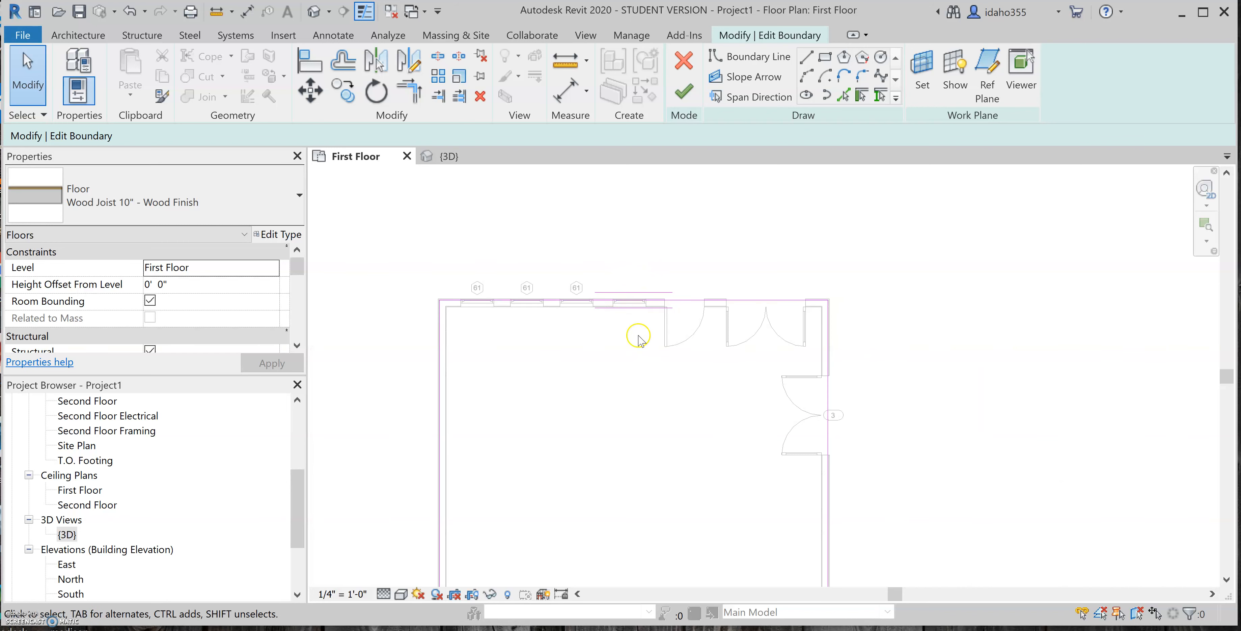
scroll(645, 318, down, 1)
scroll(633, 312, up, 5)
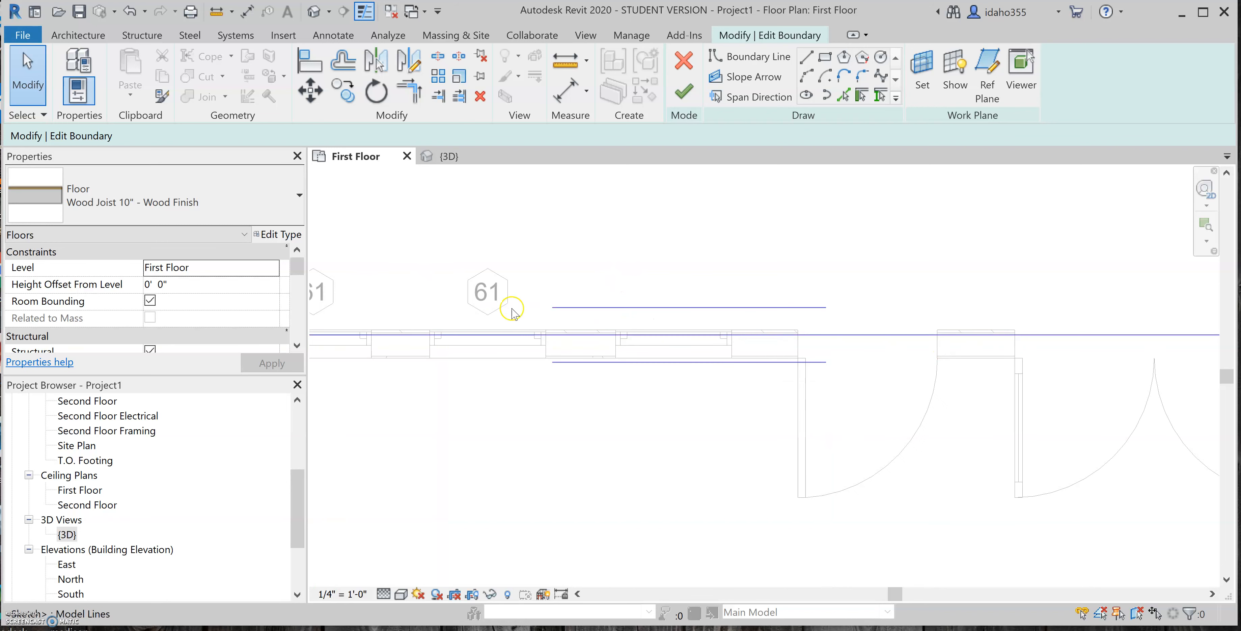
scroll(723, 268, down, 5)
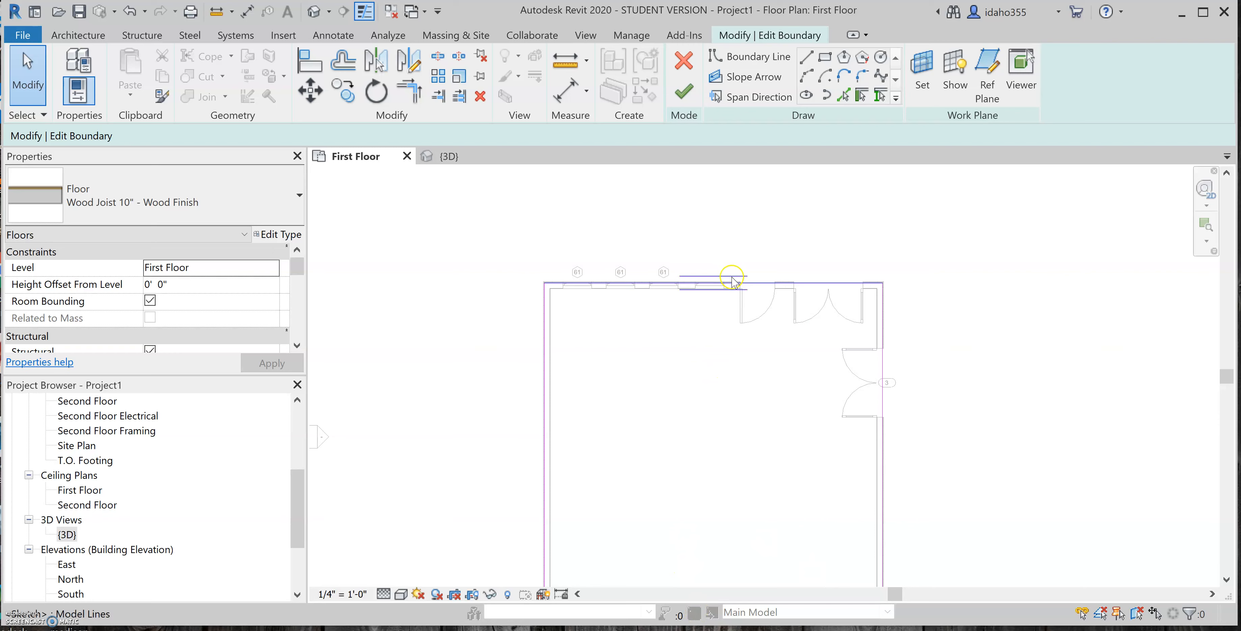
scroll(751, 277, up, 5)
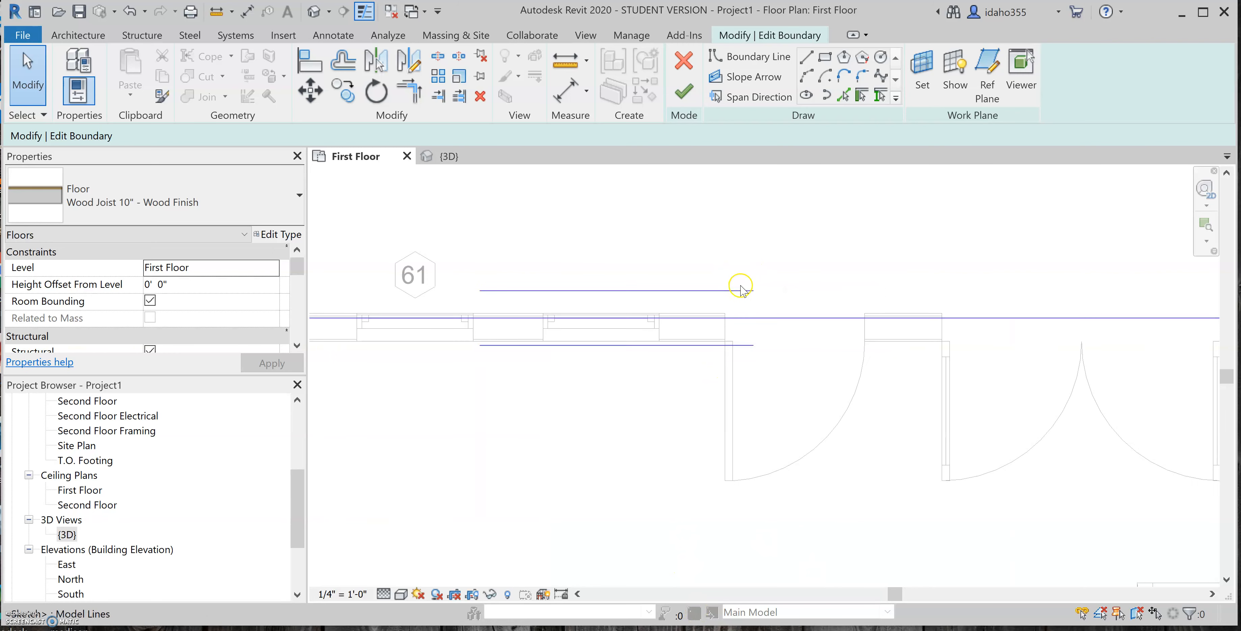
Step: Flip the window wall's boundary line to the inner side and back to the outer side, finish the boundary edit and deselect the floor
click(646, 311)
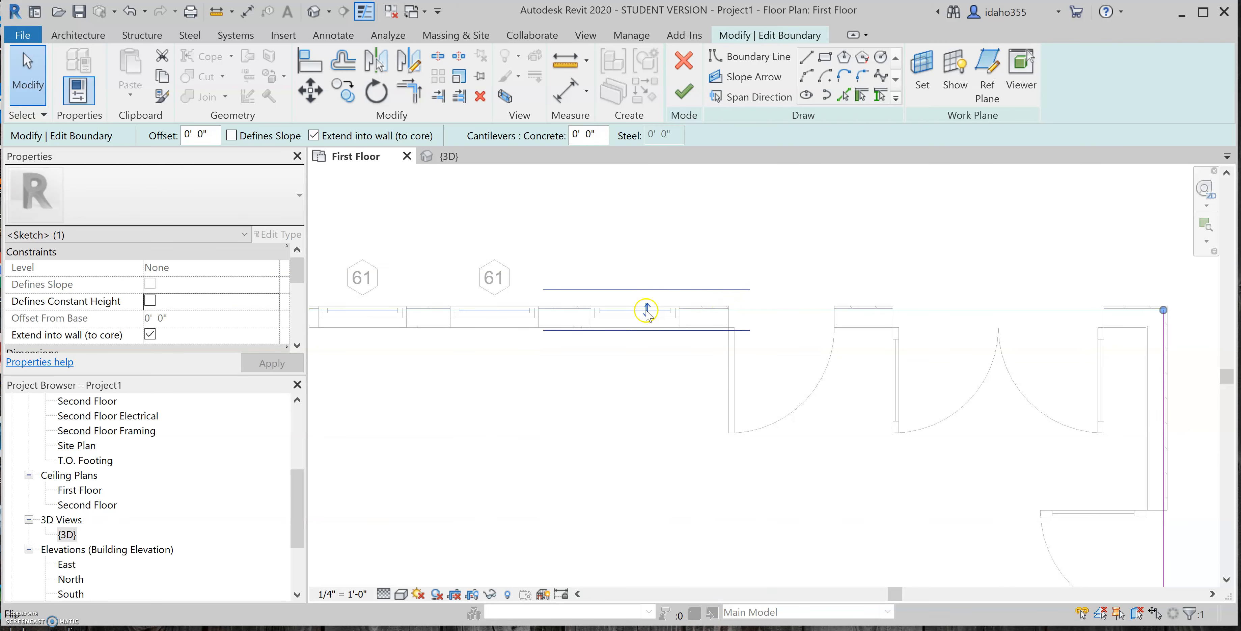
click(638, 337)
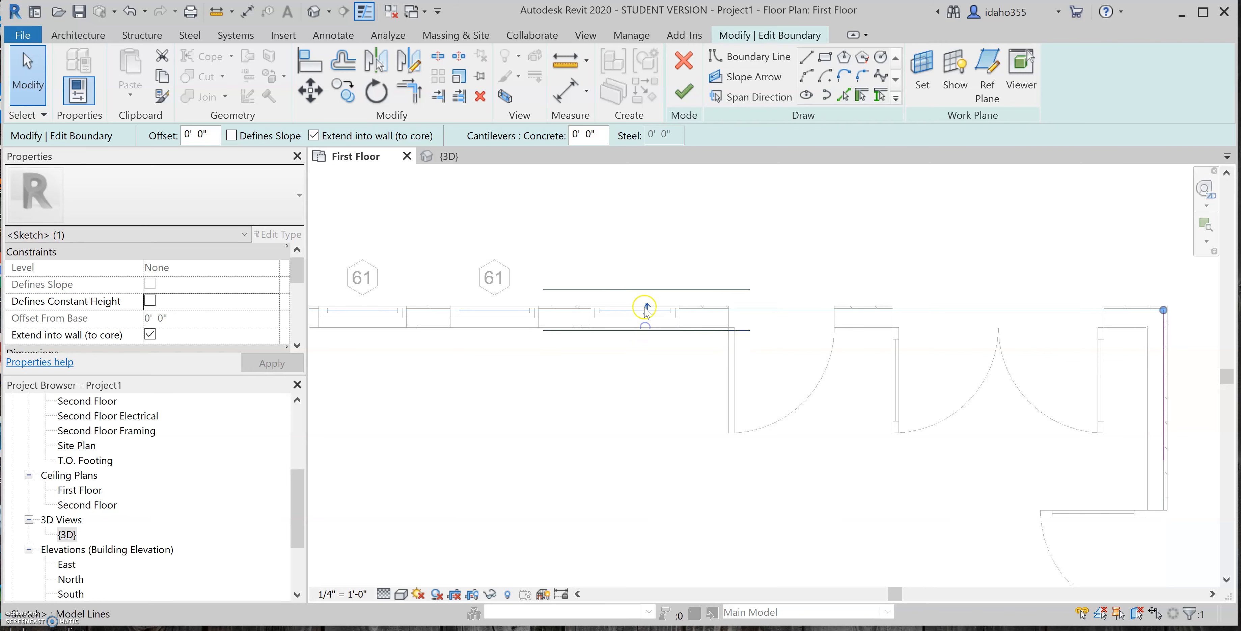
scroll(826, 291, down, 4)
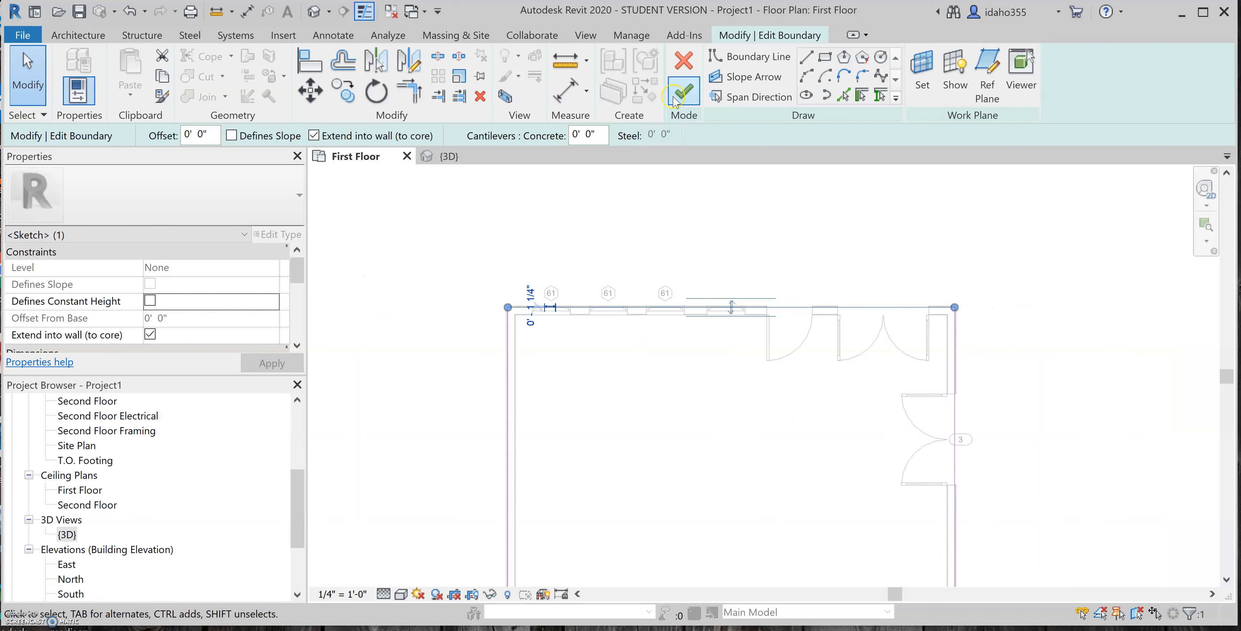
scroll(680, 237, up, 4)
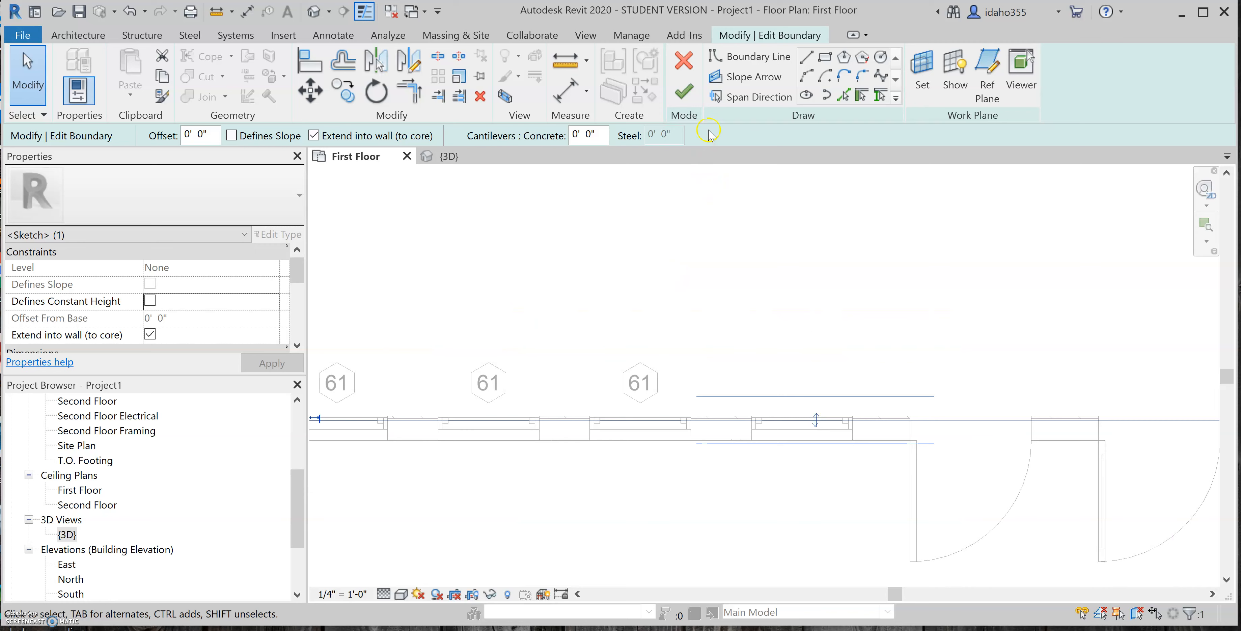
click(684, 91)
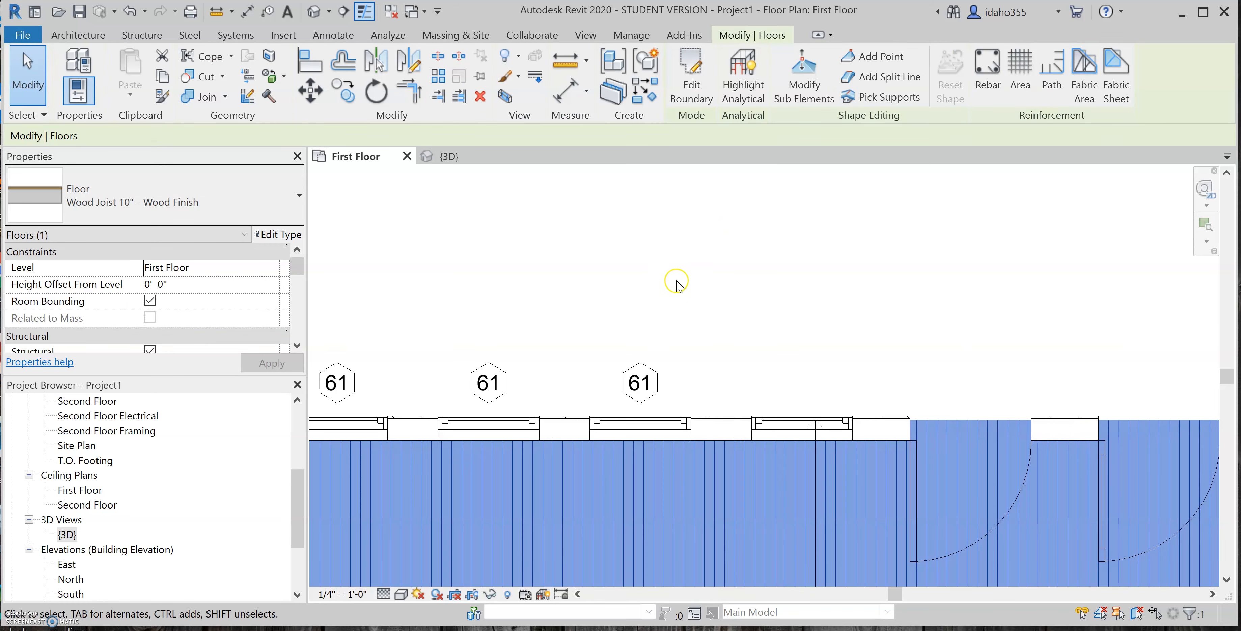
scroll(679, 246, down, 2)
click(679, 243)
scroll(645, 324, up, 2)
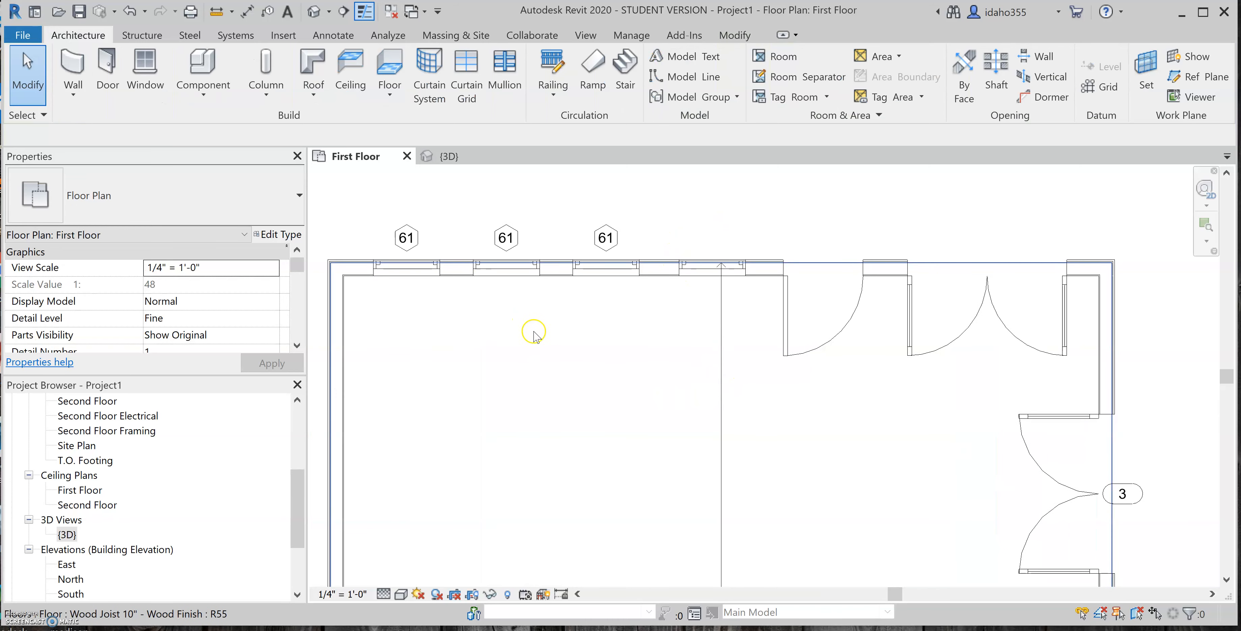
scroll(535, 332, down, 2)
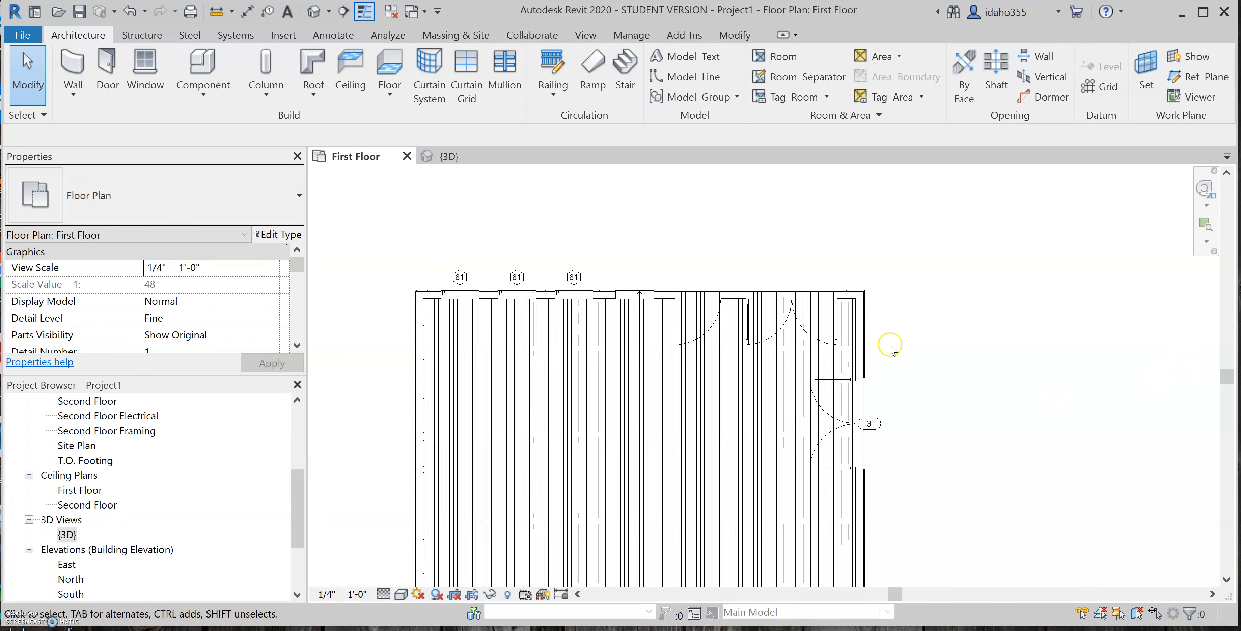
Step: Open the {3D} view and inspect the floor's edge below the siding at the corner with the doors
click(443, 160)
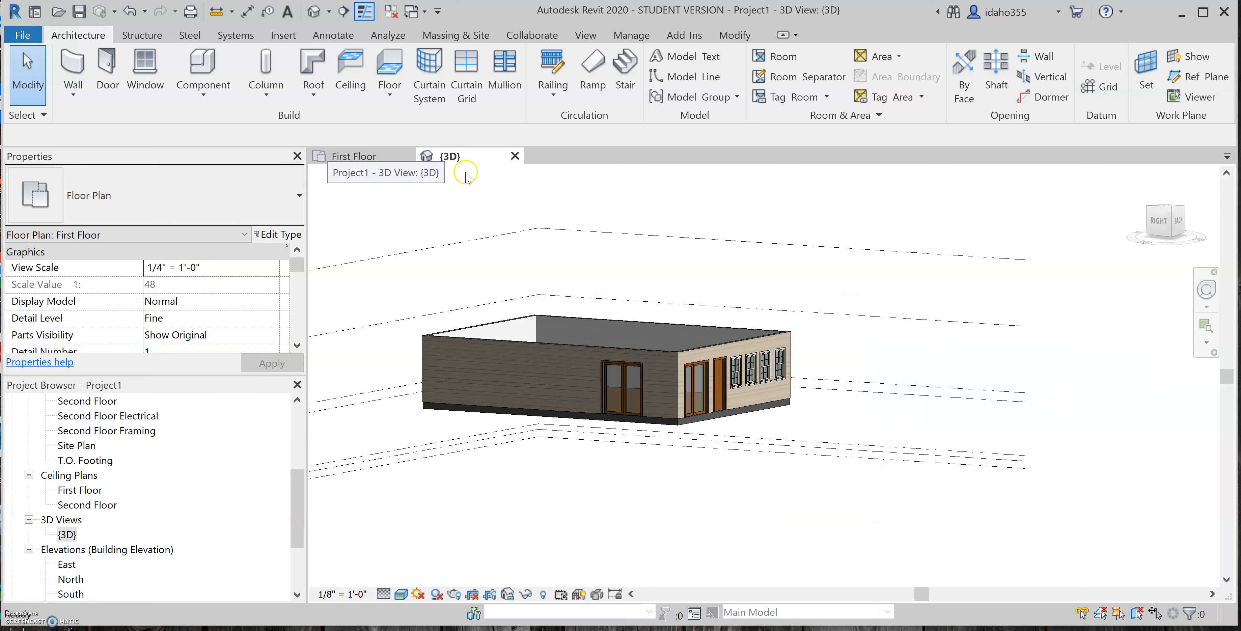
scroll(583, 390, up, 5)
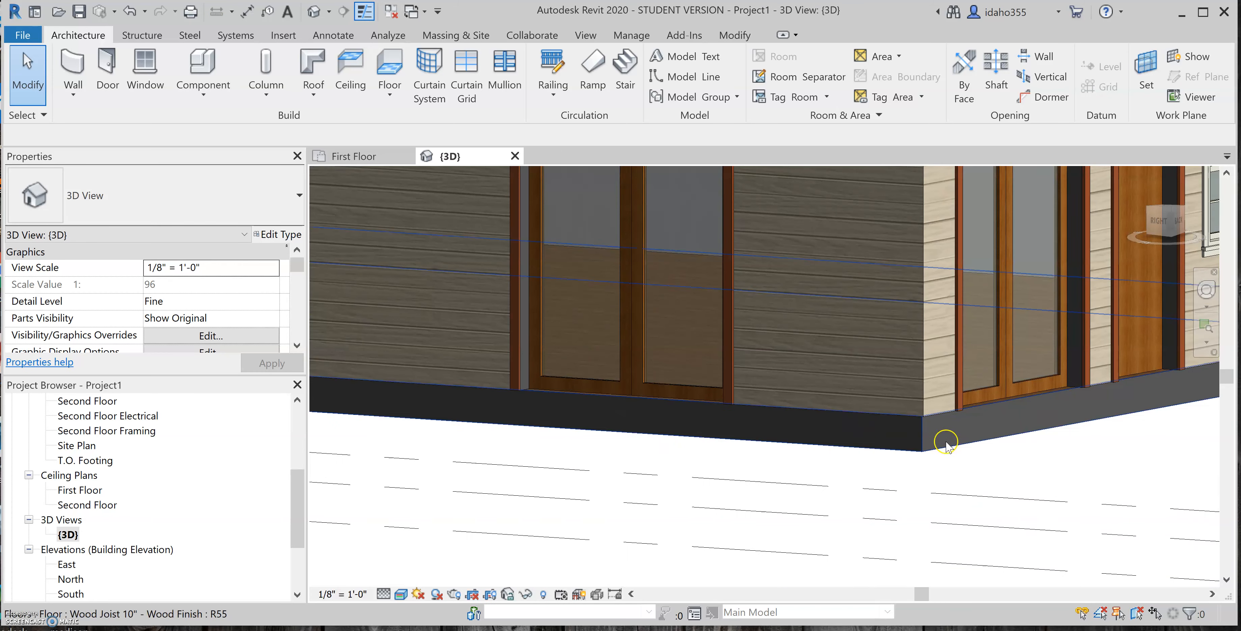
shift+middle_drag(771, 463, 687, 535)
scroll(686, 395, down, 3)
scroll(698, 397, down, 3)
scroll(723, 289, down, 2)
shift+middle_drag(714, 338, 744, 376)
scroll(745, 375, up, 4)
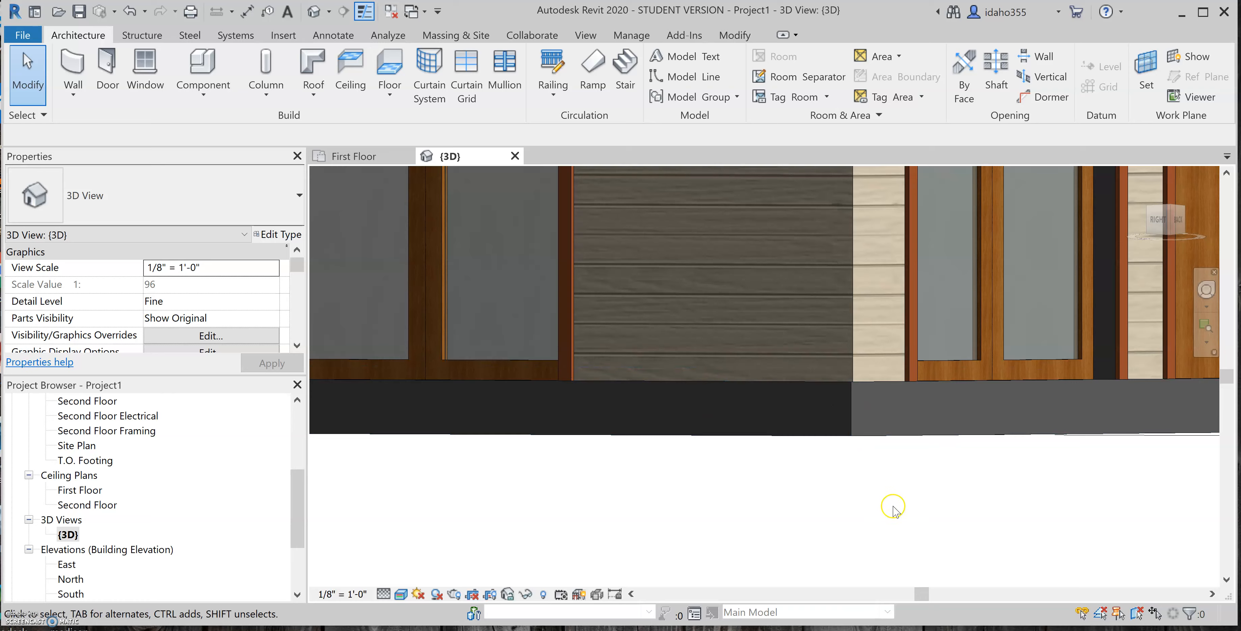
shift+middle_drag(876, 470, 785, 409)
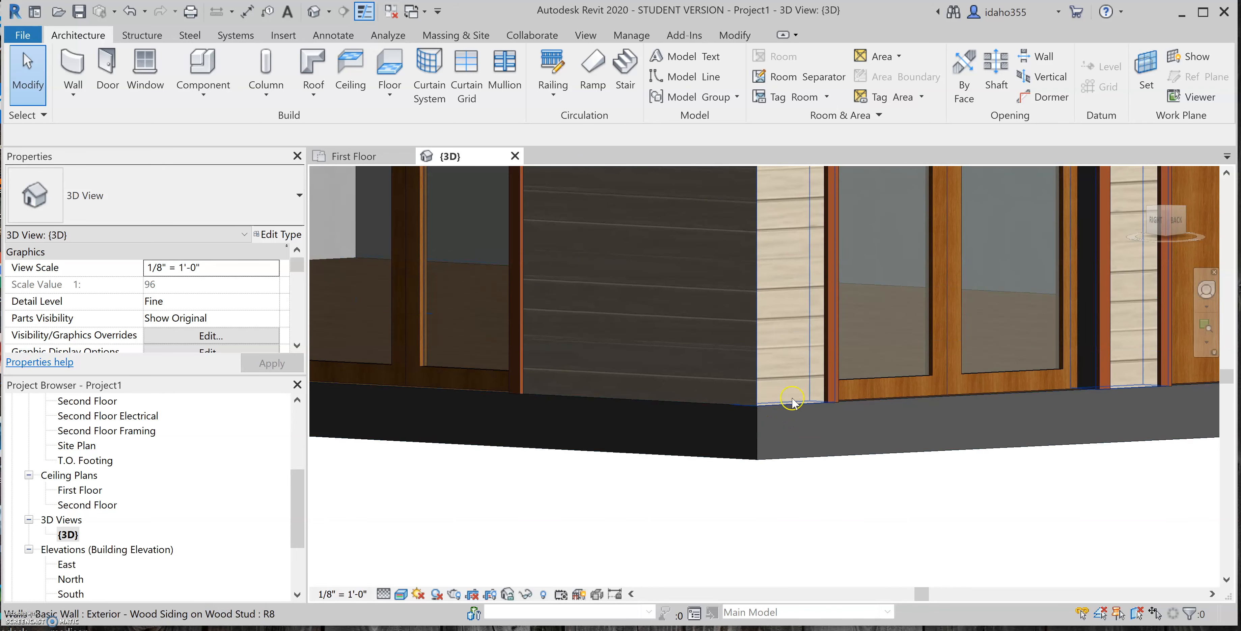
scroll(670, 308, down, 3)
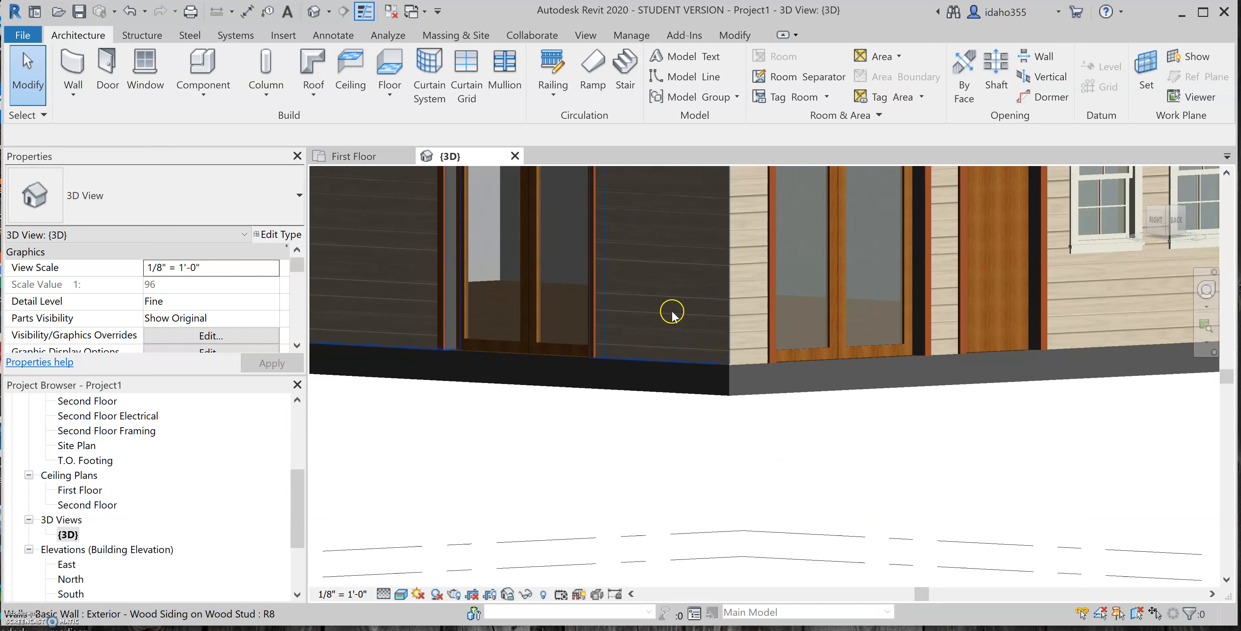
Step: Inspect the whole building with its new floor from the window side and the door corner in 3D
shift+middle_drag(862, 396, 780, 355)
scroll(781, 356, down, 3)
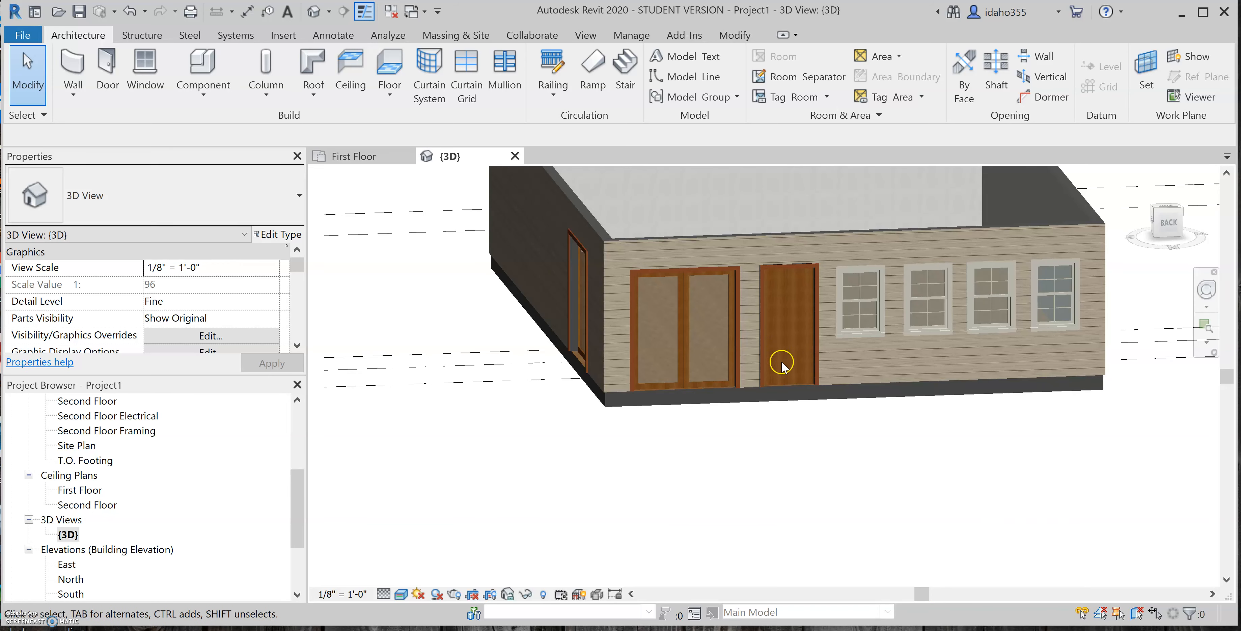
shift+middle_drag(1020, 299, 773, 197)
scroll(731, 293, down, 3)
scroll(674, 222, up, 4)
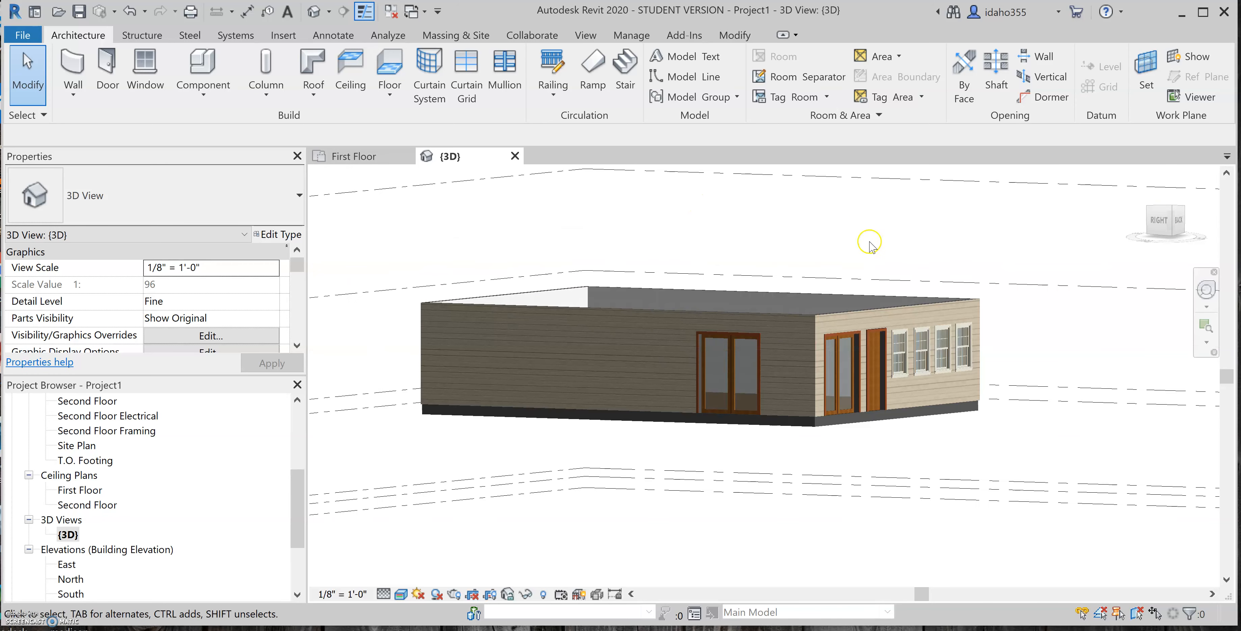
shift+middle_drag(929, 243, 876, 252)
scroll(983, 236, up, 3)
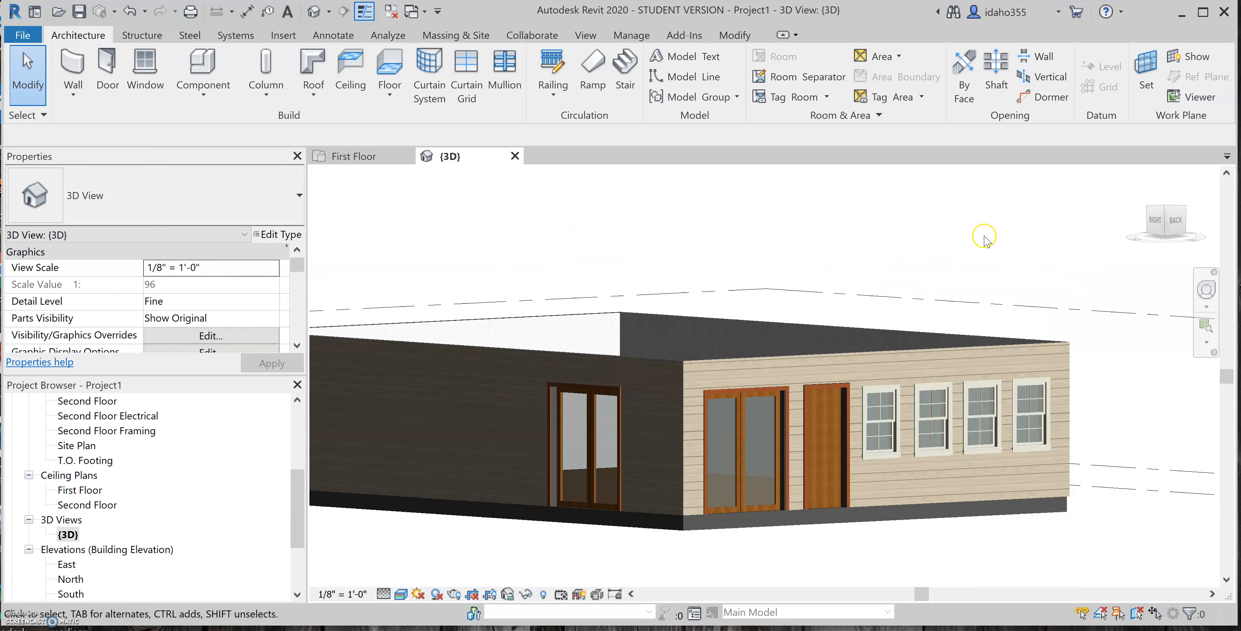
scroll(980, 236, down, 3)
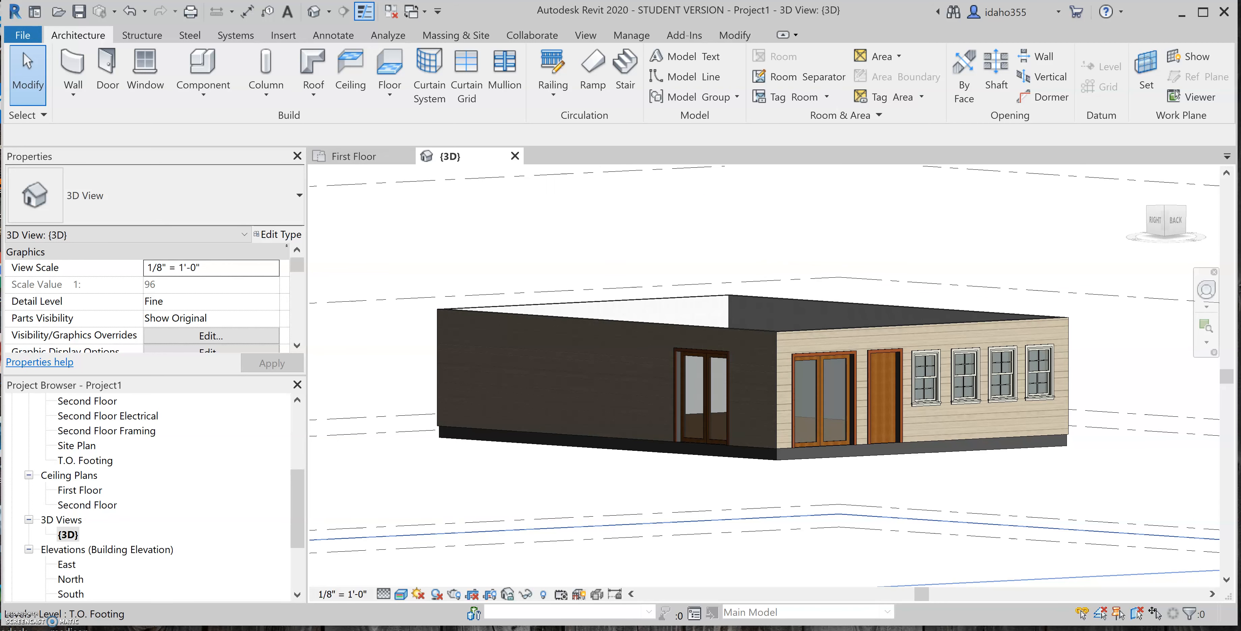